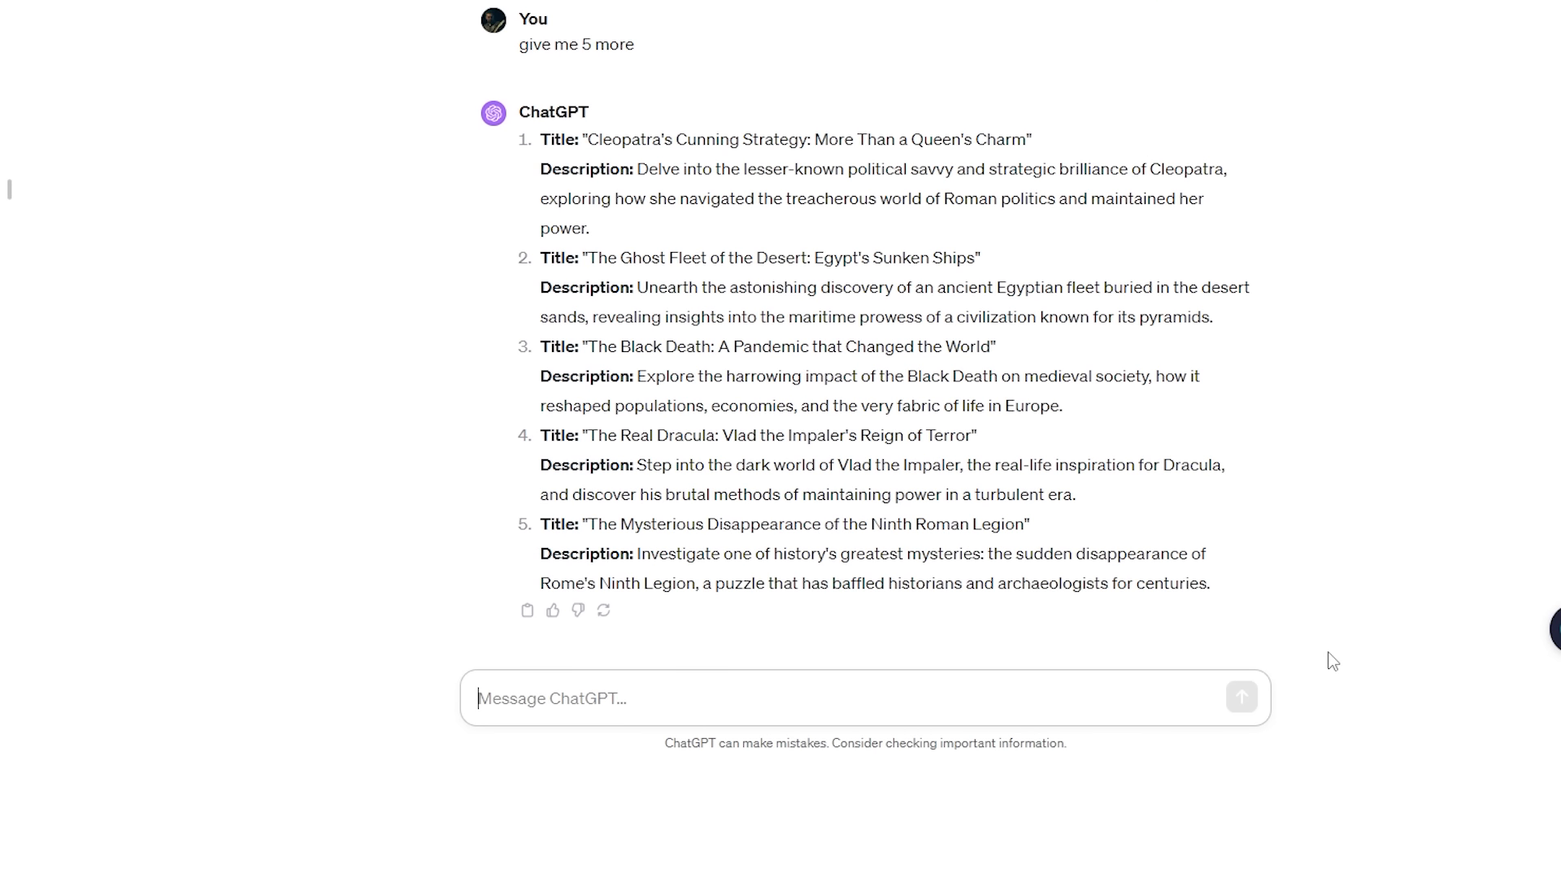
Step: Send a prompt with rules for short-form content of 150 words or less: hook, tension, suspense, shocking twist, basic English, human-like perplexity and burstiness
{"action": "type", "text": "I am going to train you to write short-form content (150 words or less).  Here are the rules:  - Open with an encouraging sentence (hook). - Build tension and suspense so the audience stick until the end. - End it with a shocking twist. - Use basic English. - The content should have a good amount of perplexity and burstiness (just like how human write).  I am going to give you the title with the description, and you are going to write a short-form piece based on that title and description.  Do you understand?"}
{"action": "key", "text": "Return"}
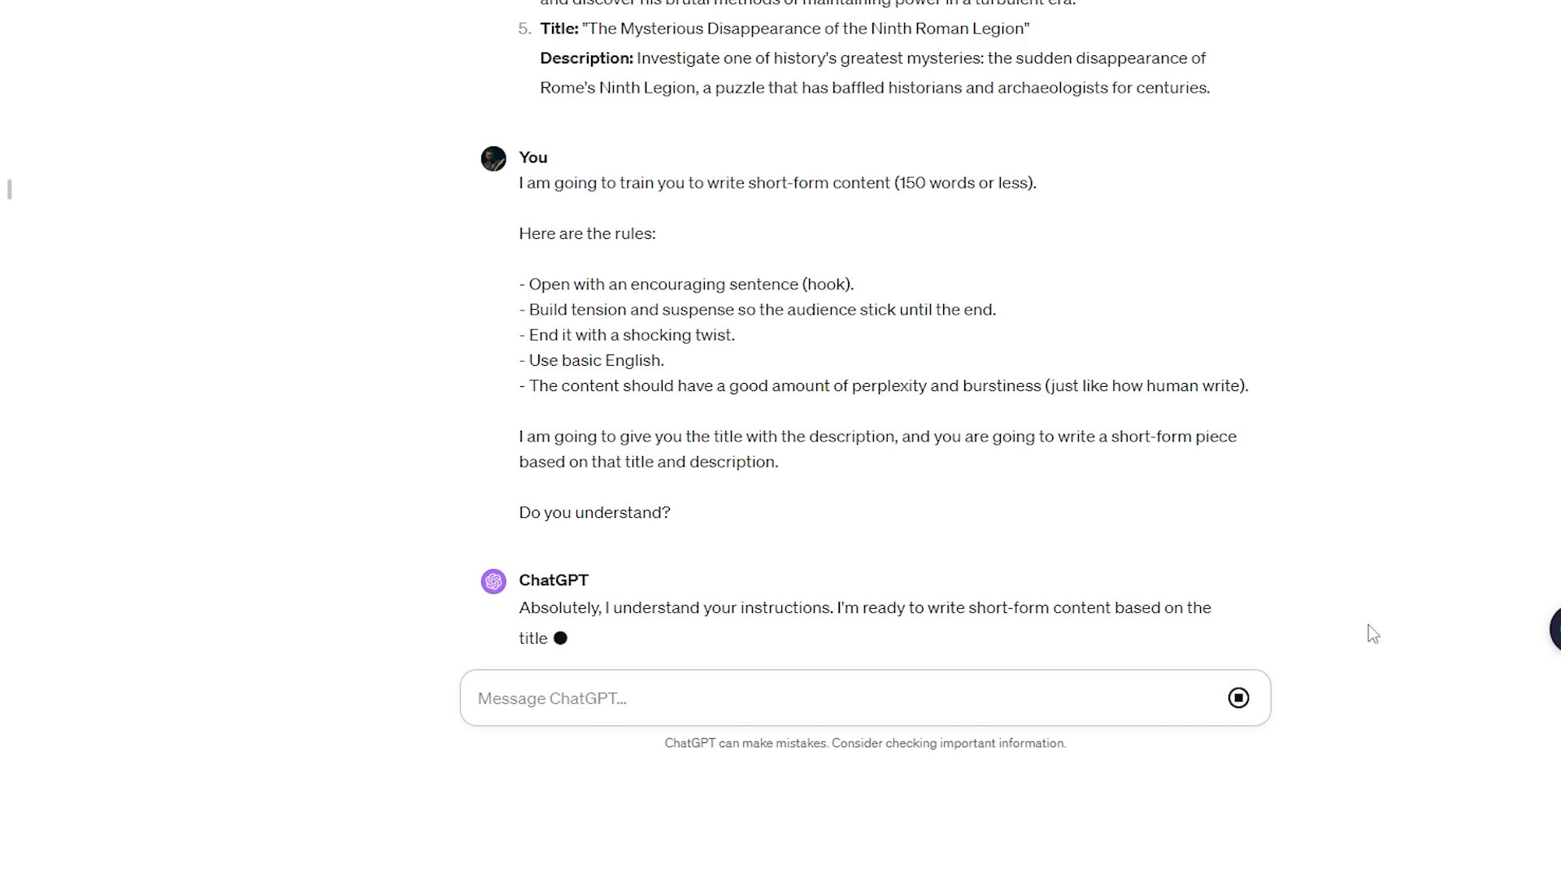
Step: Send the title "Cleopatra's Cunning Strategy: More Than a Queen's Charm" with its description so a short-form script is written
{"action": "scroll", "coordinate": [774, 693], "scroll_direction": "up", "scroll_amount": 3}
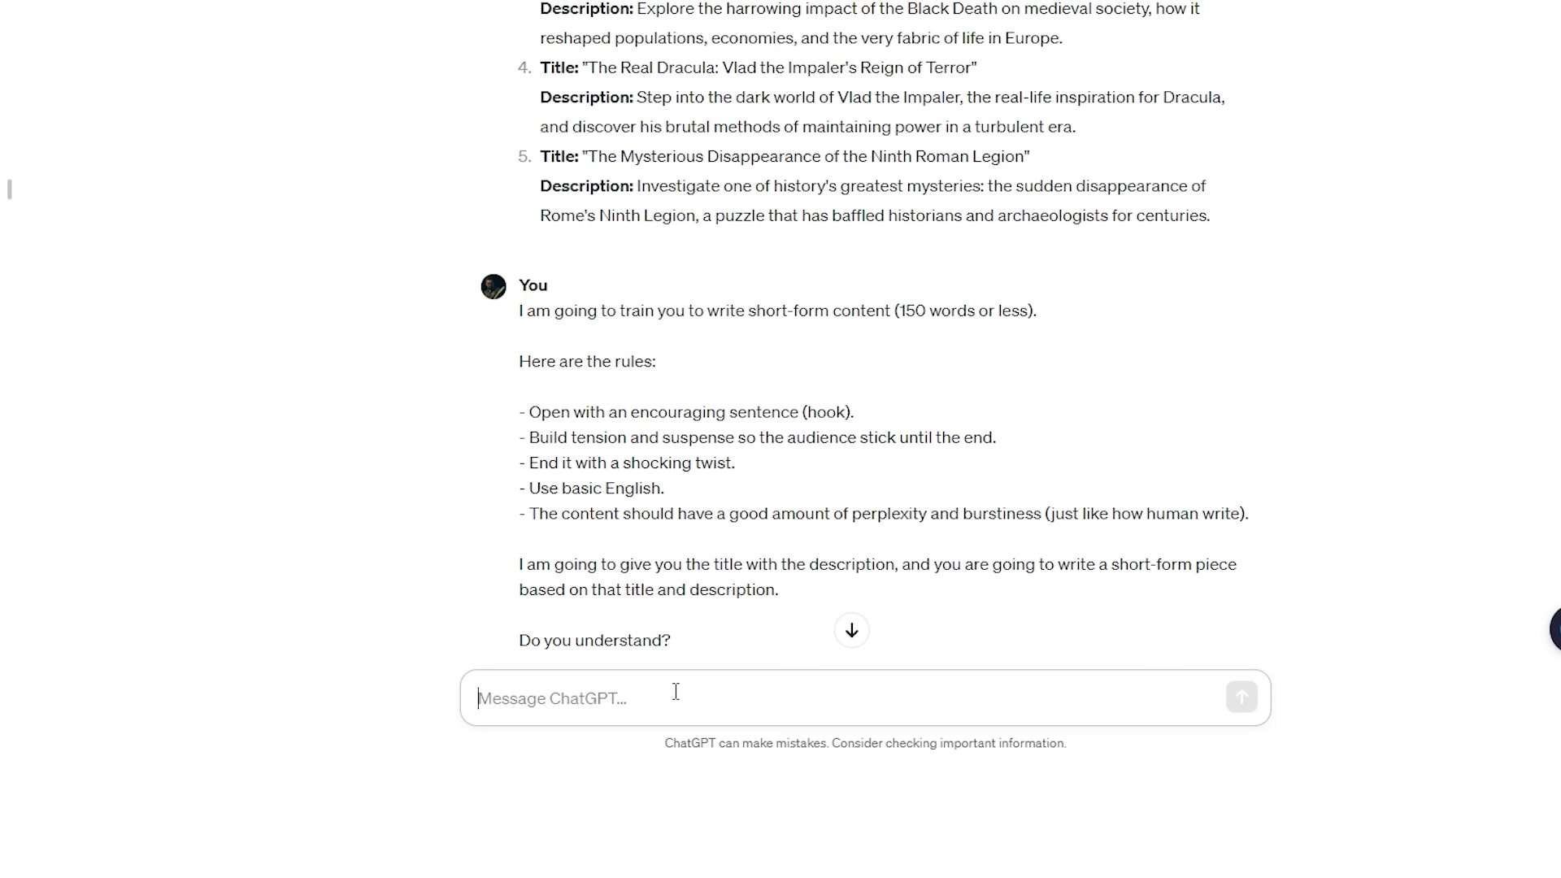
{"action": "type", "text": "Title: \"Cleopatra's Cunning Strategy: More Than a Queen's Charm\" Description: Delve into the lesser-known political savvy and strategic brilliance of Cleopatra, exploring how she navigated the treacherous world of Roman politics and maintained her power."}
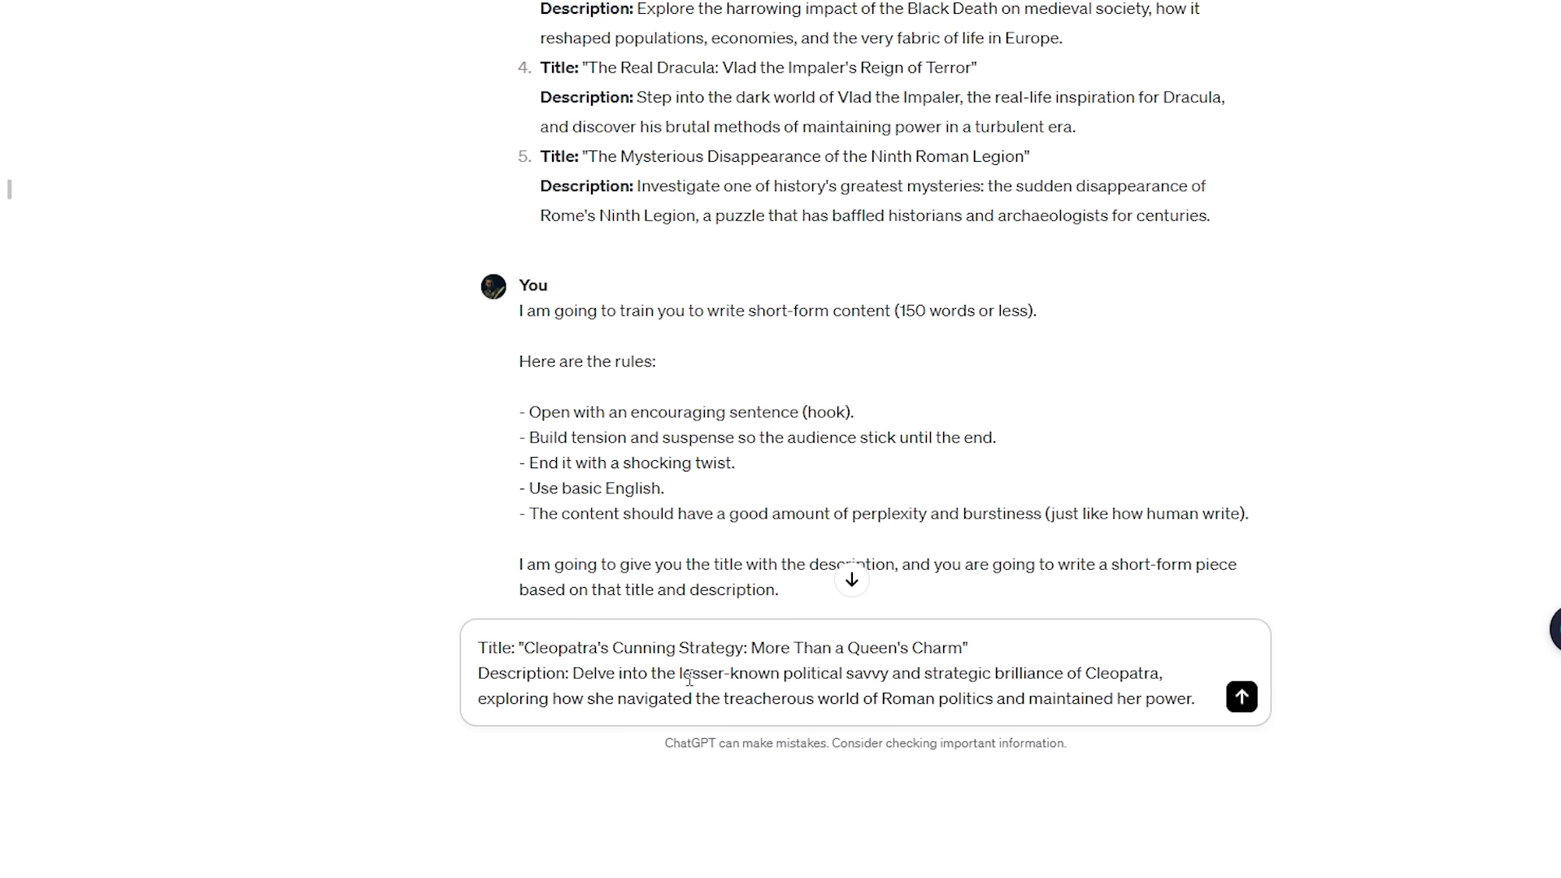
{"action": "key", "text": "Return"}
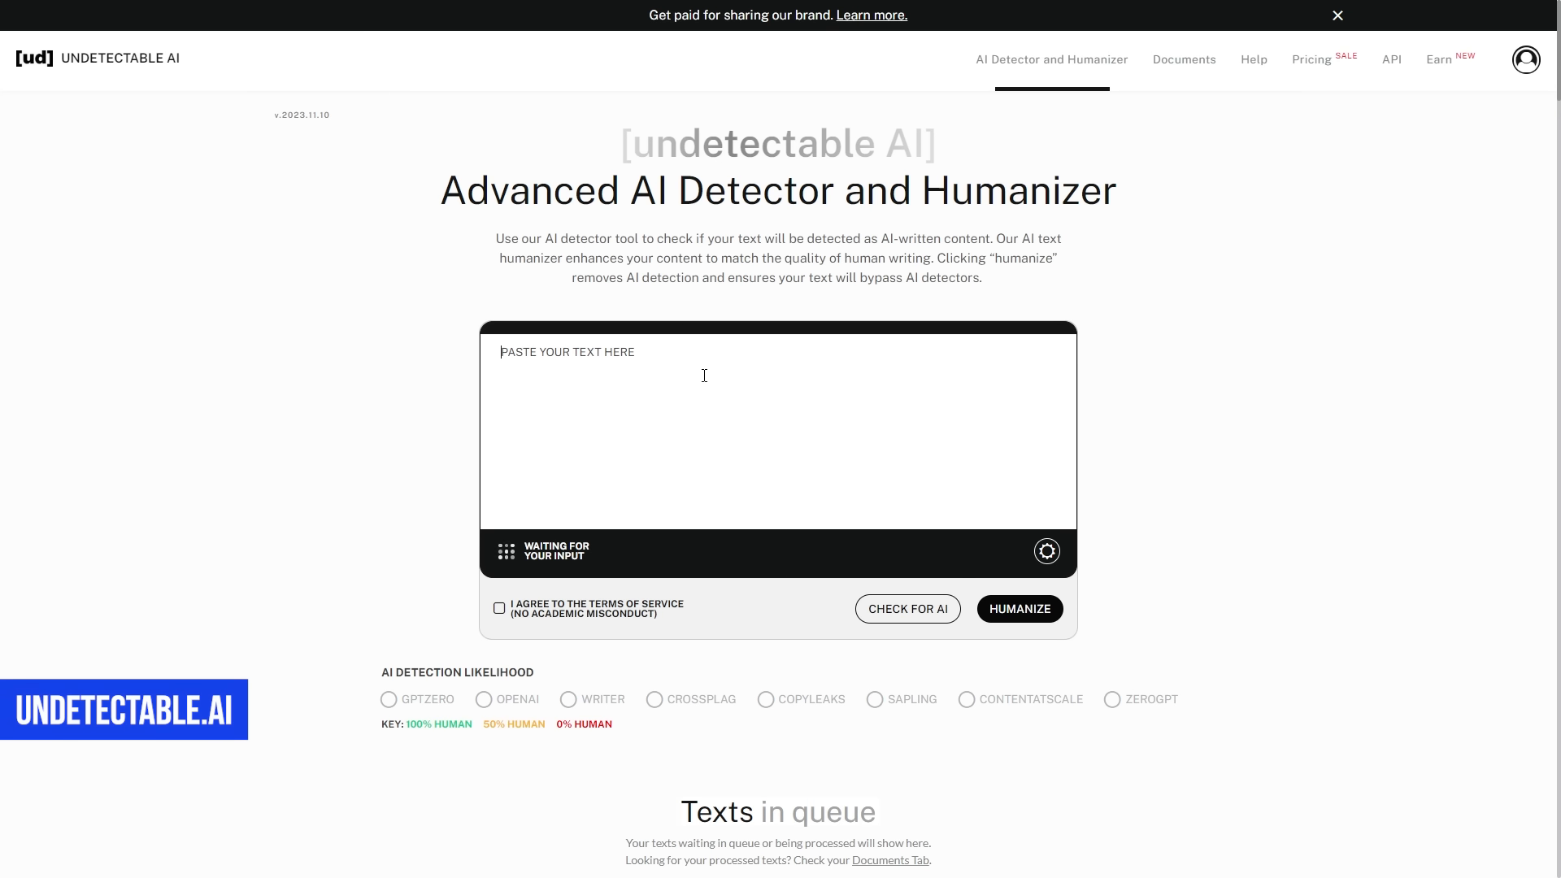
Step: Enter the generated Cleopatra script in Undetectable AI, agree to the terms of service and check the text for AI
{"action": "type", "text": "Imagine being the most powerful woman in an ancient world dominated by men. That was Cleopatra. Known for her captivating beauty, but it was her mind that held the real power. She wasn't just a queen; she was a political chess master. In a game where the stakes were life and death, Cleopatra maneuvered through Roman politics with a blend of intelligence, charm, and ruthlessness.  Her alliances were not just romantic escapades but calculated moves. With Julius Caesar, she gained a foothold in Roman politics. Later, her liaison with Mark Antony was a strategic masterstroke, securing her throne and Egypt's independence. But here's the twist: Cleopatra's end was as dramatic as her life. When Rome turned against her, she chose her own fate, a final act of defiance that ensured her story would never be forgotten. The queen who played the game of thrones long before it became a TV show."}
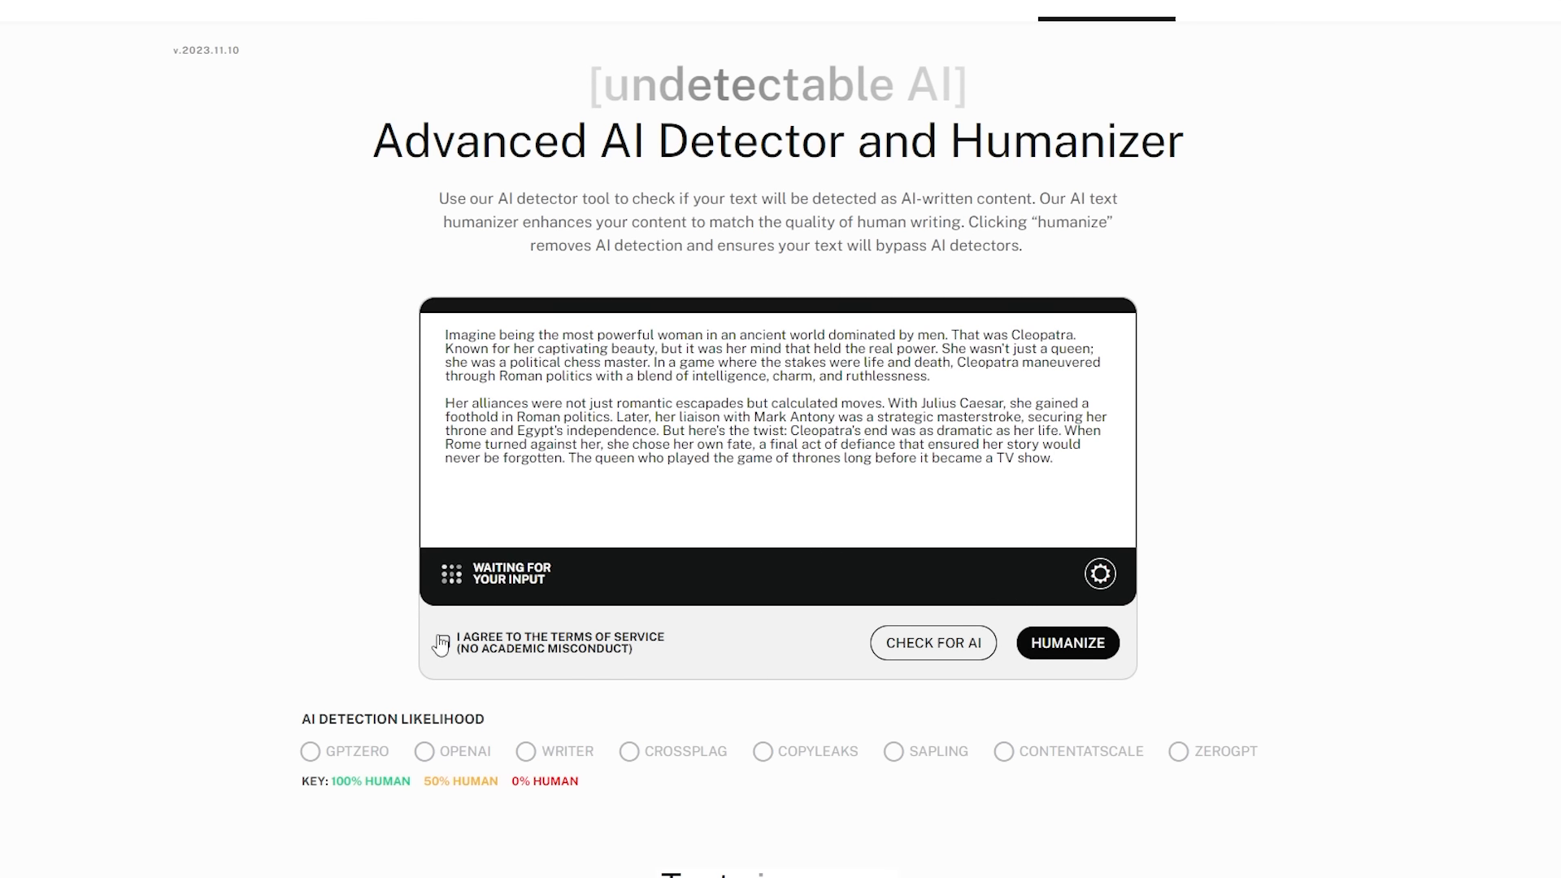
{"action": "left_click", "coordinate": [441, 643]}
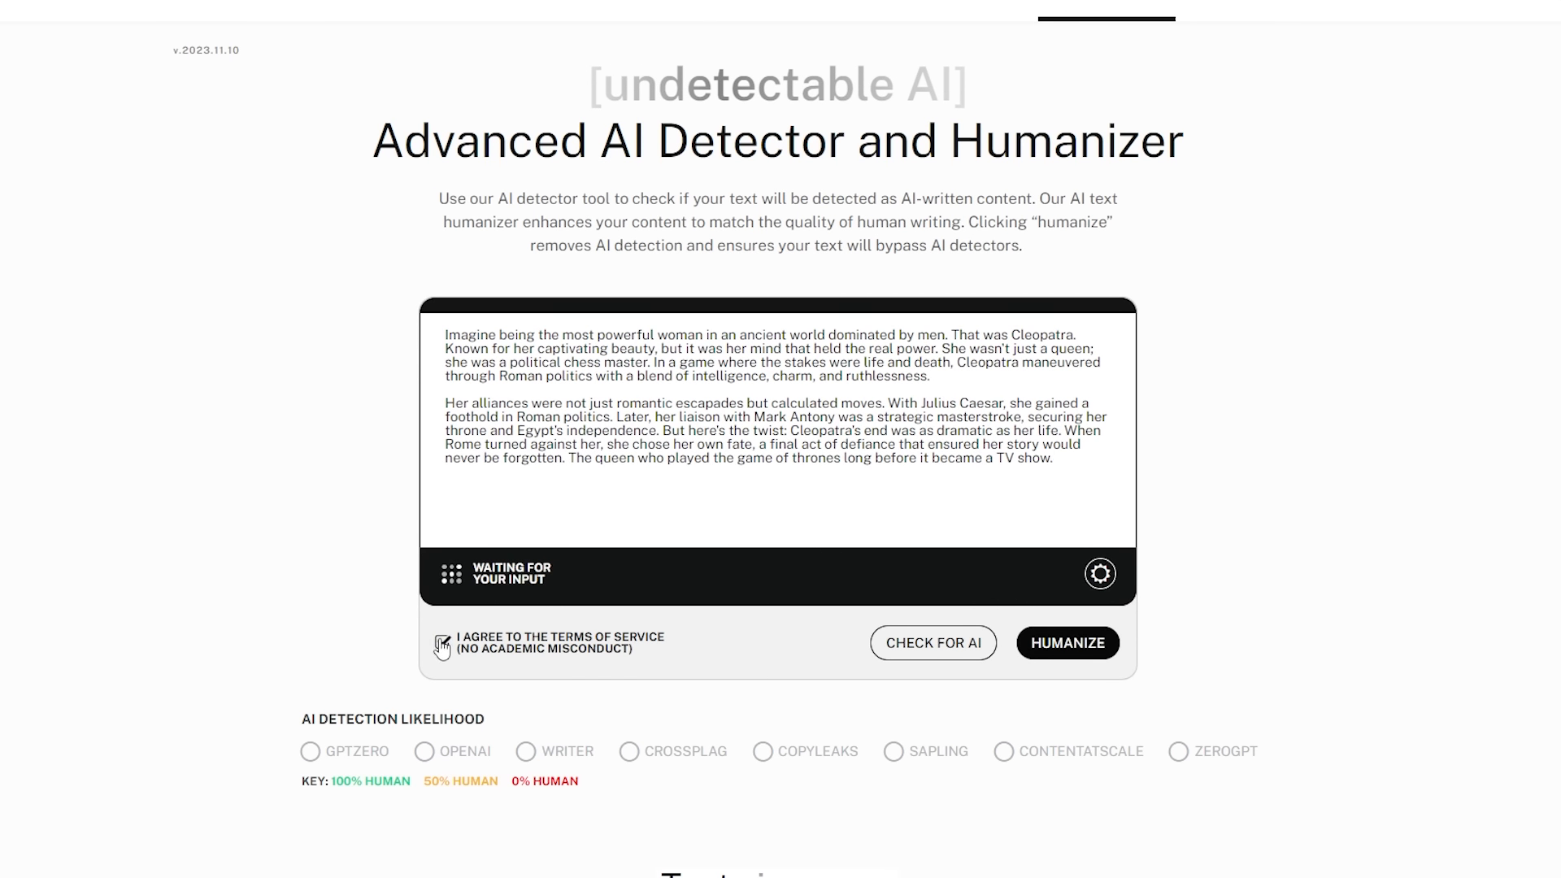
{"action": "left_click", "coordinate": [932, 644]}
{"action": "scroll", "coordinate": [1468, 657], "scroll_direction": "down", "scroll_amount": 5}
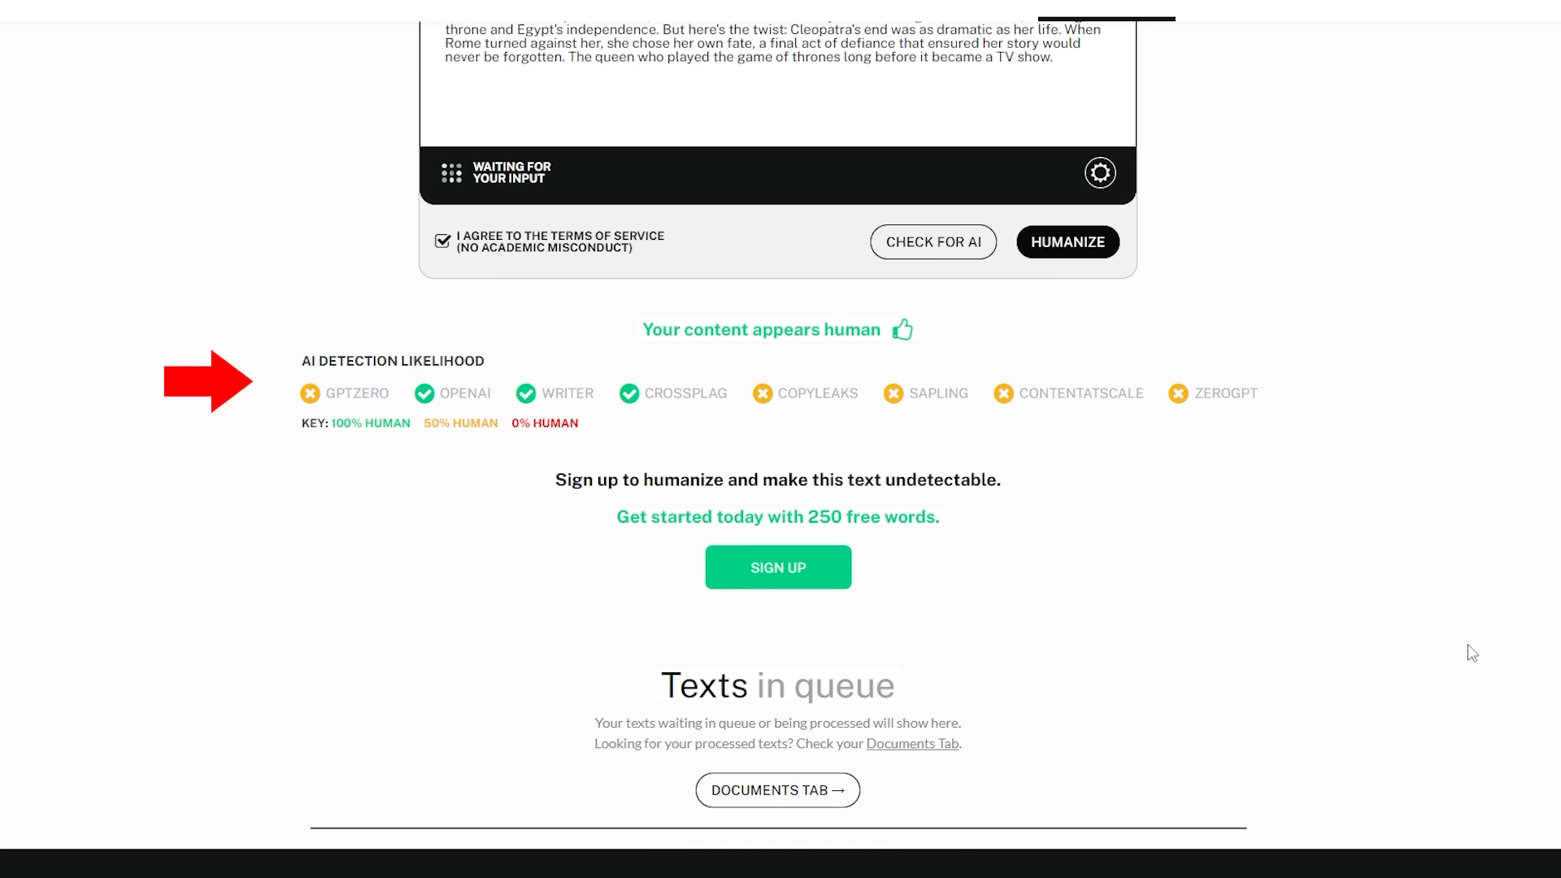
Step: Try to reword the script's opening sentence to begin with "Why", and undo the rewording
{"action": "scroll", "coordinate": [1467, 644], "scroll_direction": "up", "scroll_amount": 5}
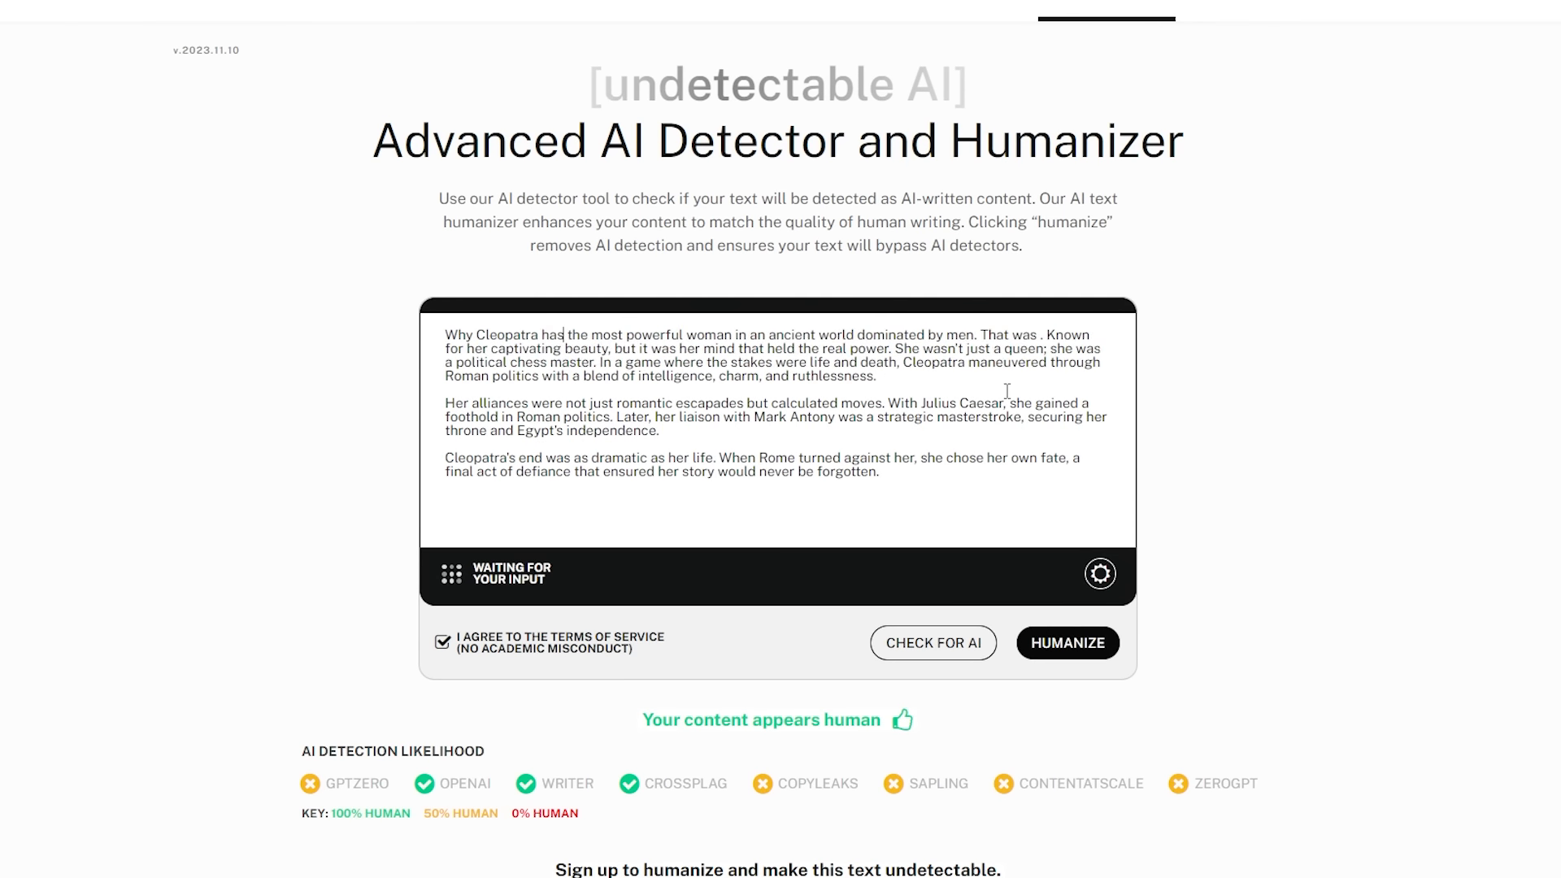
{"action": "key", "text": "BackSpace"}
{"action": "key", "text": "BackSpace"}
{"action": "key", "text": "BackSpace"}
{"action": "key", "text": "BackSpace"}
{"action": "key", "text": "BackSpace"}
{"action": "key", "text": "BackSpace"}
{"action": "key", "text": "BackSpace"}
{"action": "key", "text": "BackSpace"}
{"action": "key", "text": "BackSpace"}
{"action": "key", "text": "BackSpace"}
{"action": "key", "text": "BackSpace"}
{"action": "key", "text": "BackSpace"}
{"action": "key", "text": "BackSpace"}
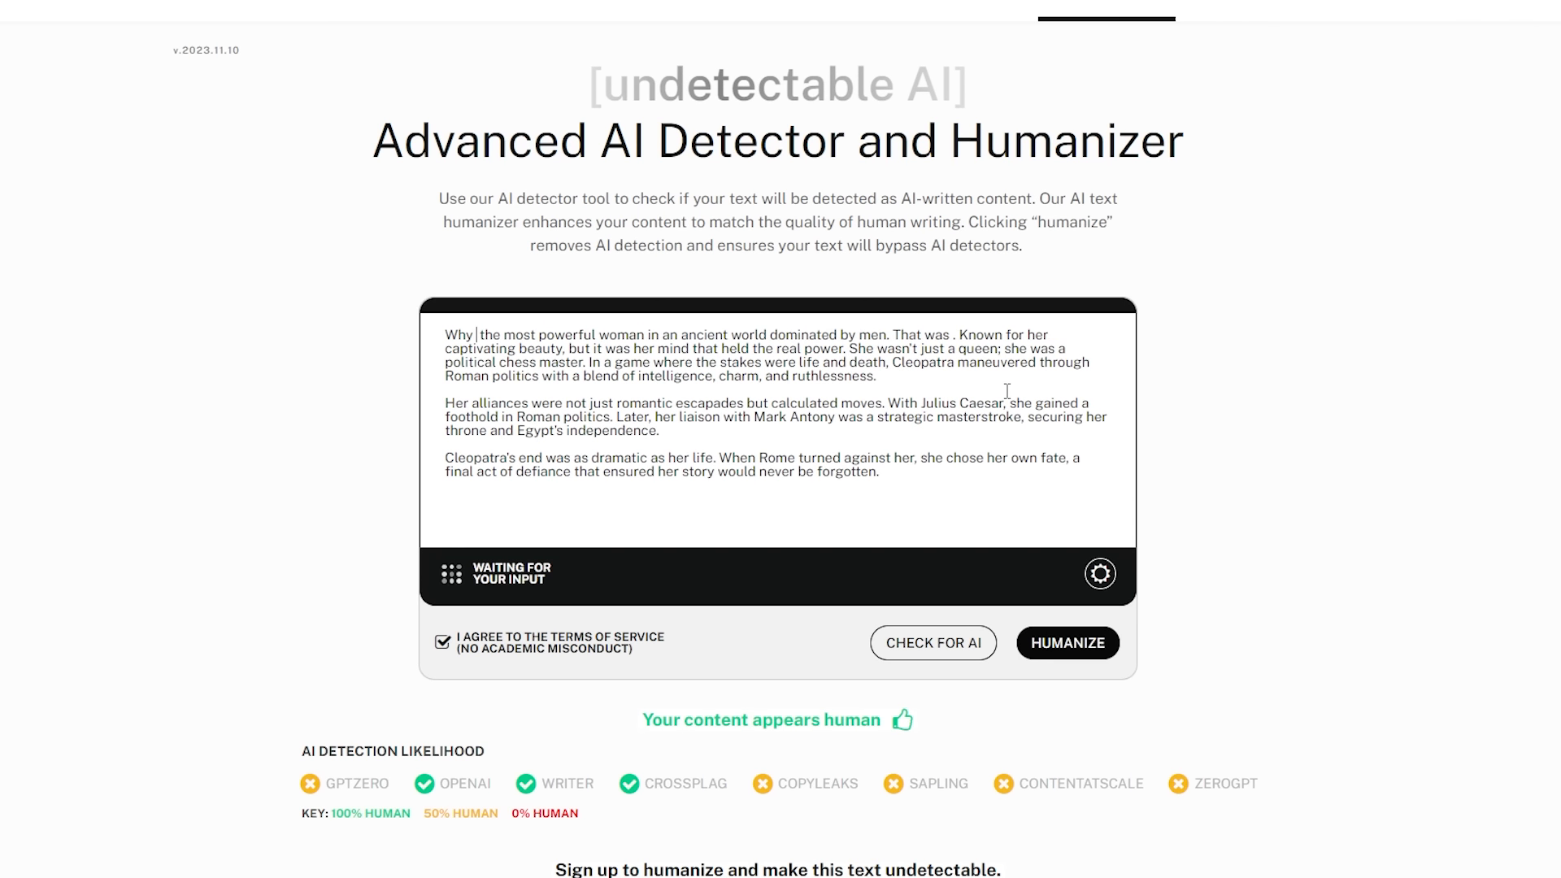
{"action": "key", "text": "ctrl+z"}
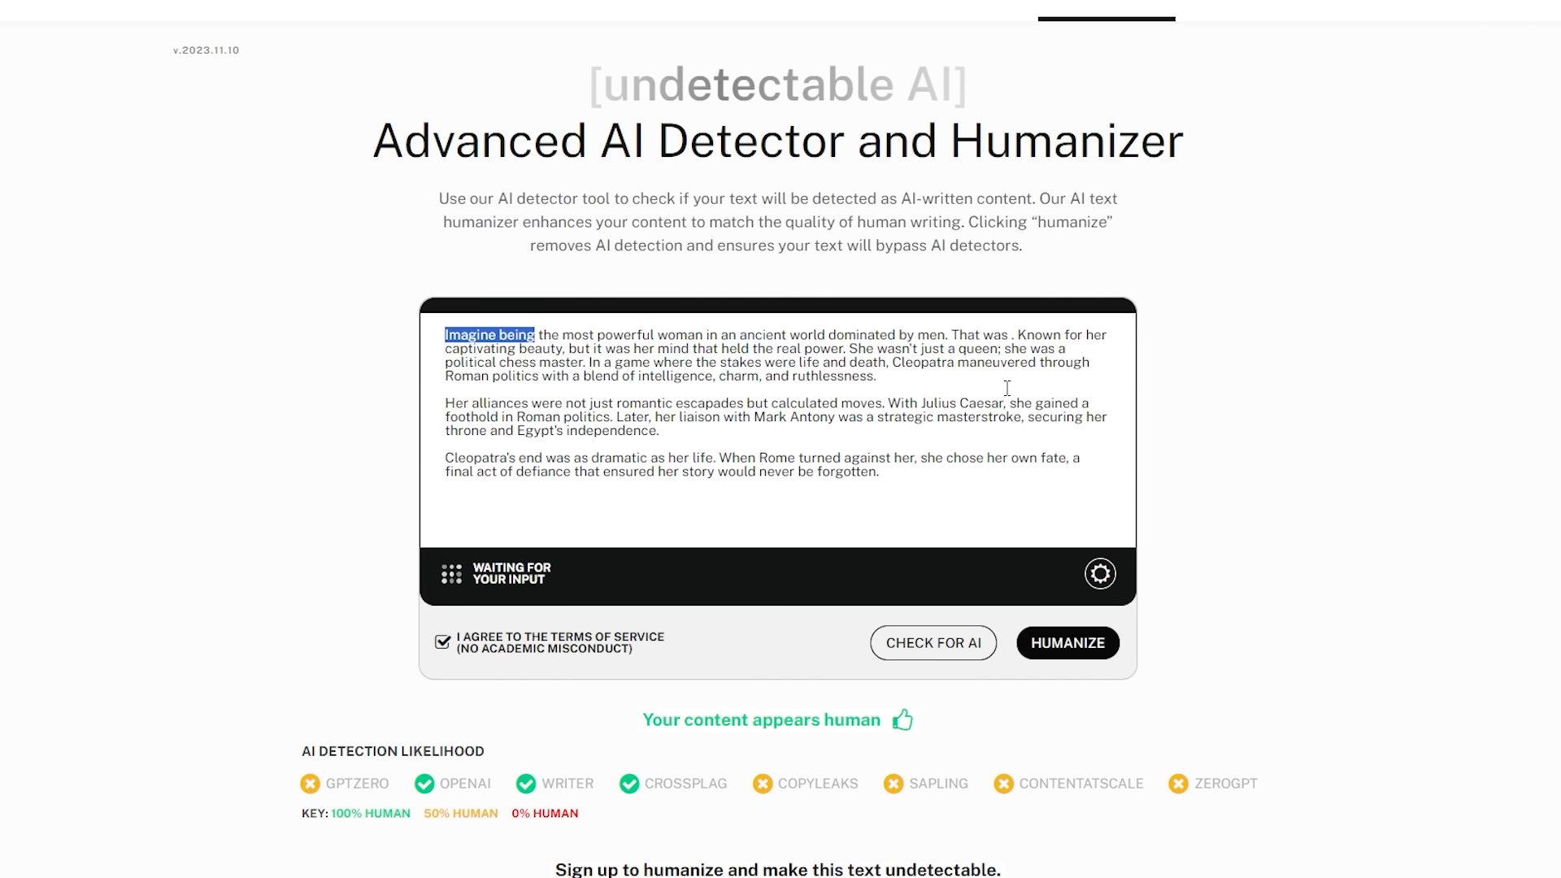
{"action": "key", "text": "ctrl+z"}
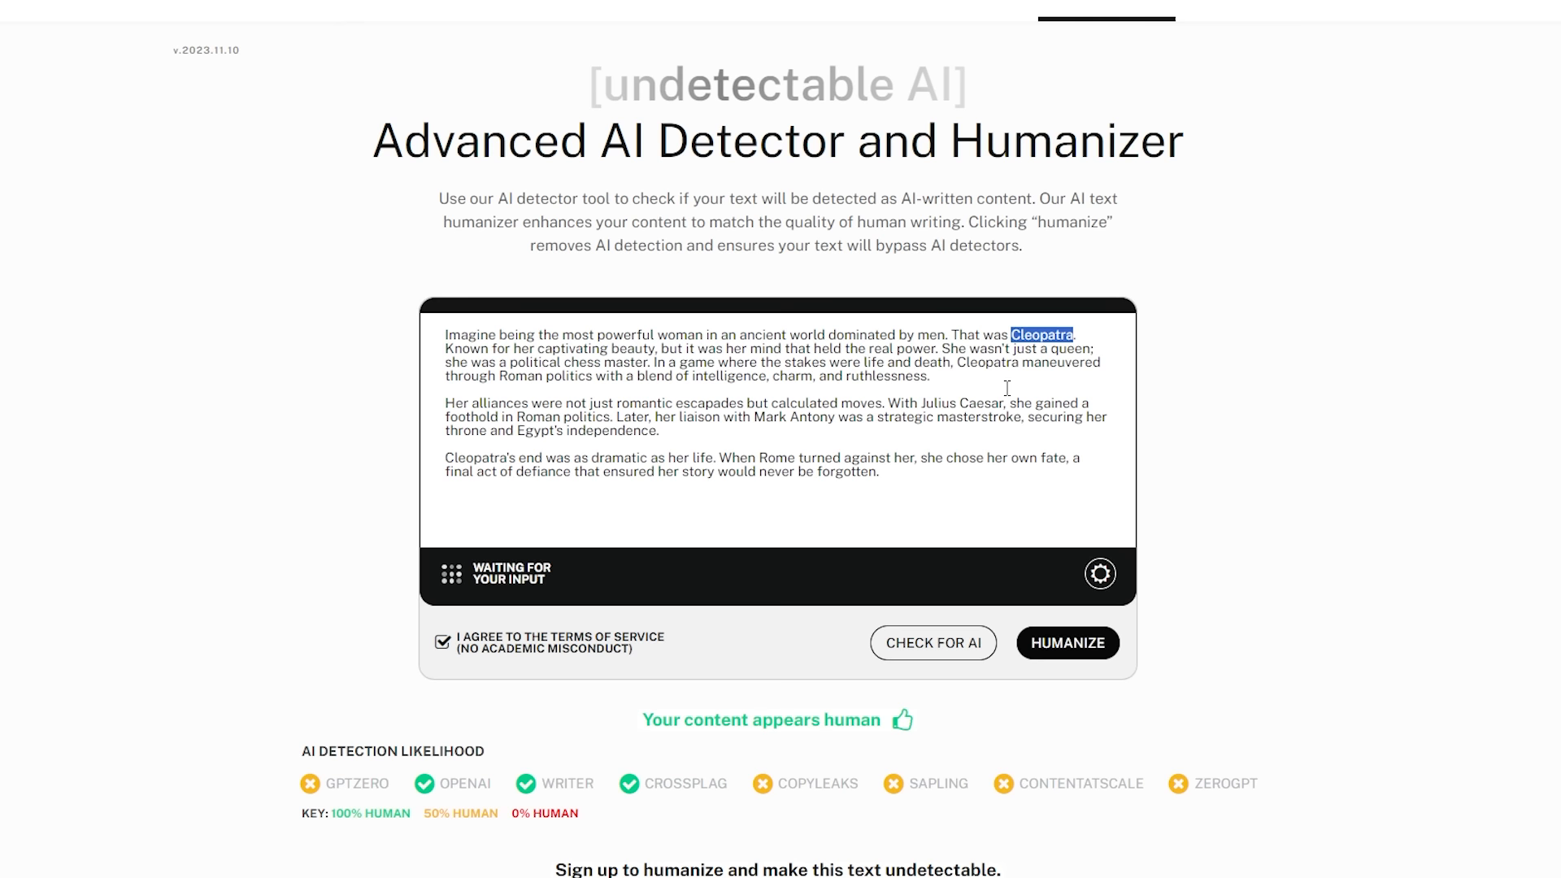
Step: Check the edited Cleopatra script for AI again
{"action": "left_click", "coordinate": [1007, 387]}
{"action": "left_click", "coordinate": [935, 642]}
{"action": "scroll", "coordinate": [1150, 620], "scroll_direction": "down", "scroll_amount": 5}
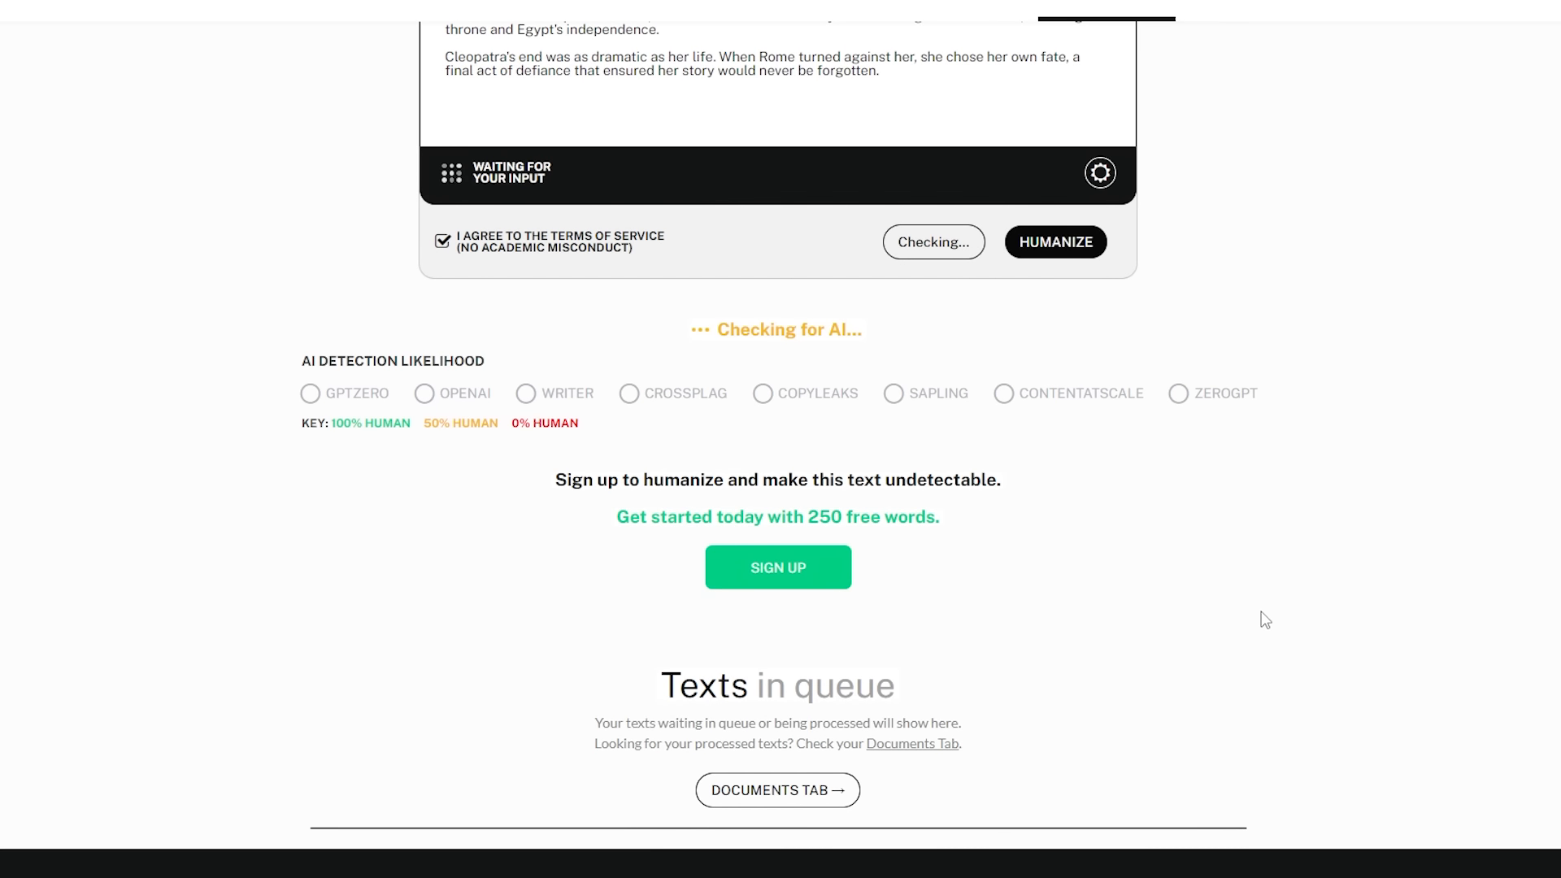
{"action": "scroll", "coordinate": [1263, 620], "scroll_direction": "up", "scroll_amount": 5}
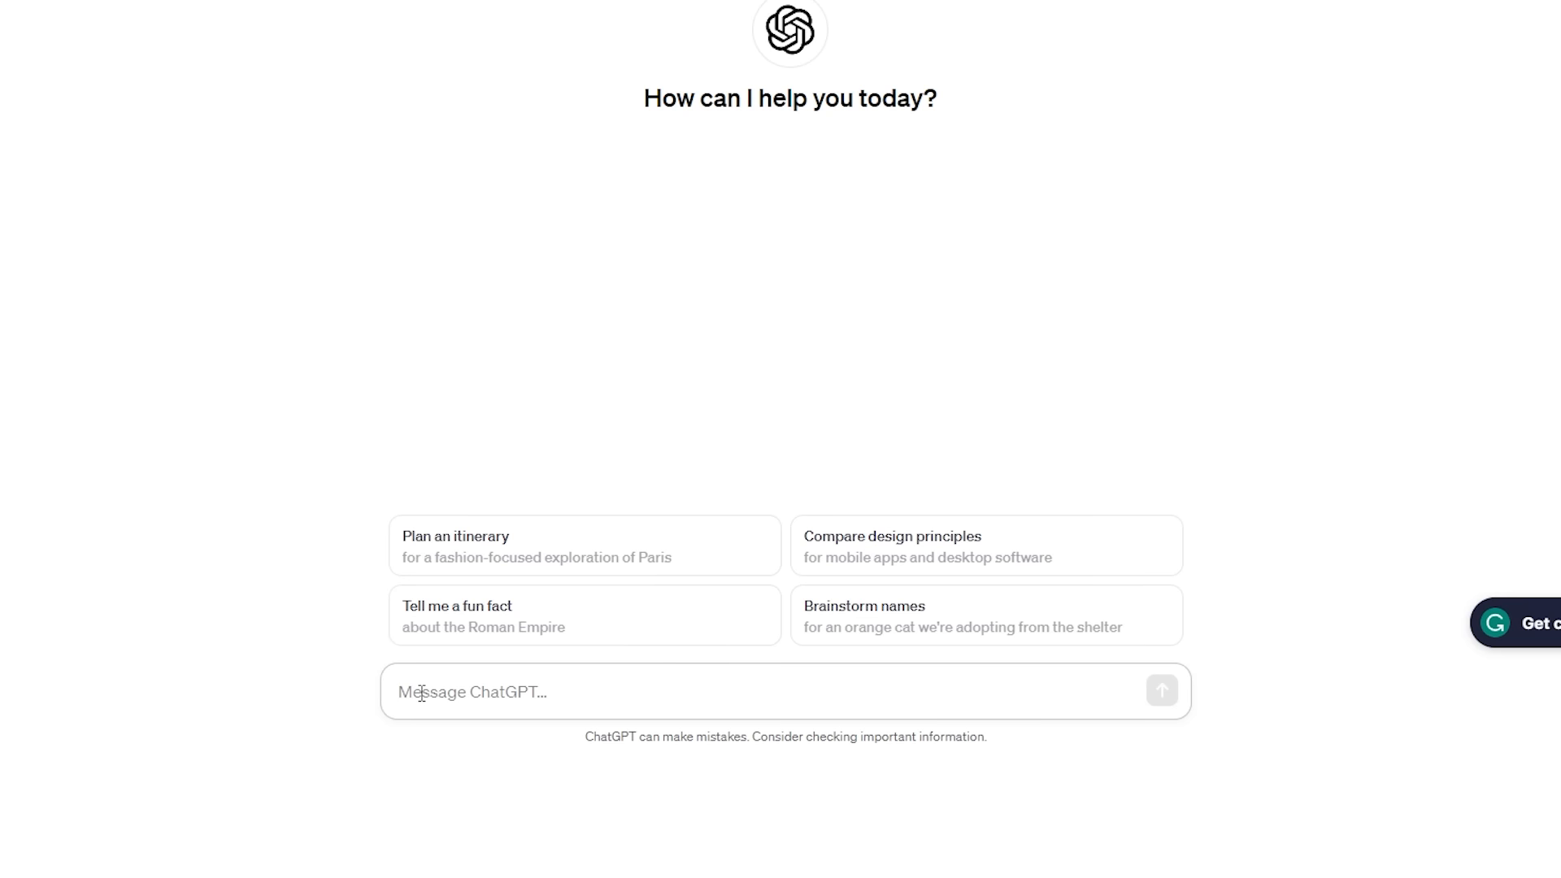
Step: Switch to a new ChatGPT chat and request a video with 9:16 aspect ratio using the edited Cleopatra script
{"action": "type", "text": "create a video about with 9:16 aspect ratio using the following script:"}
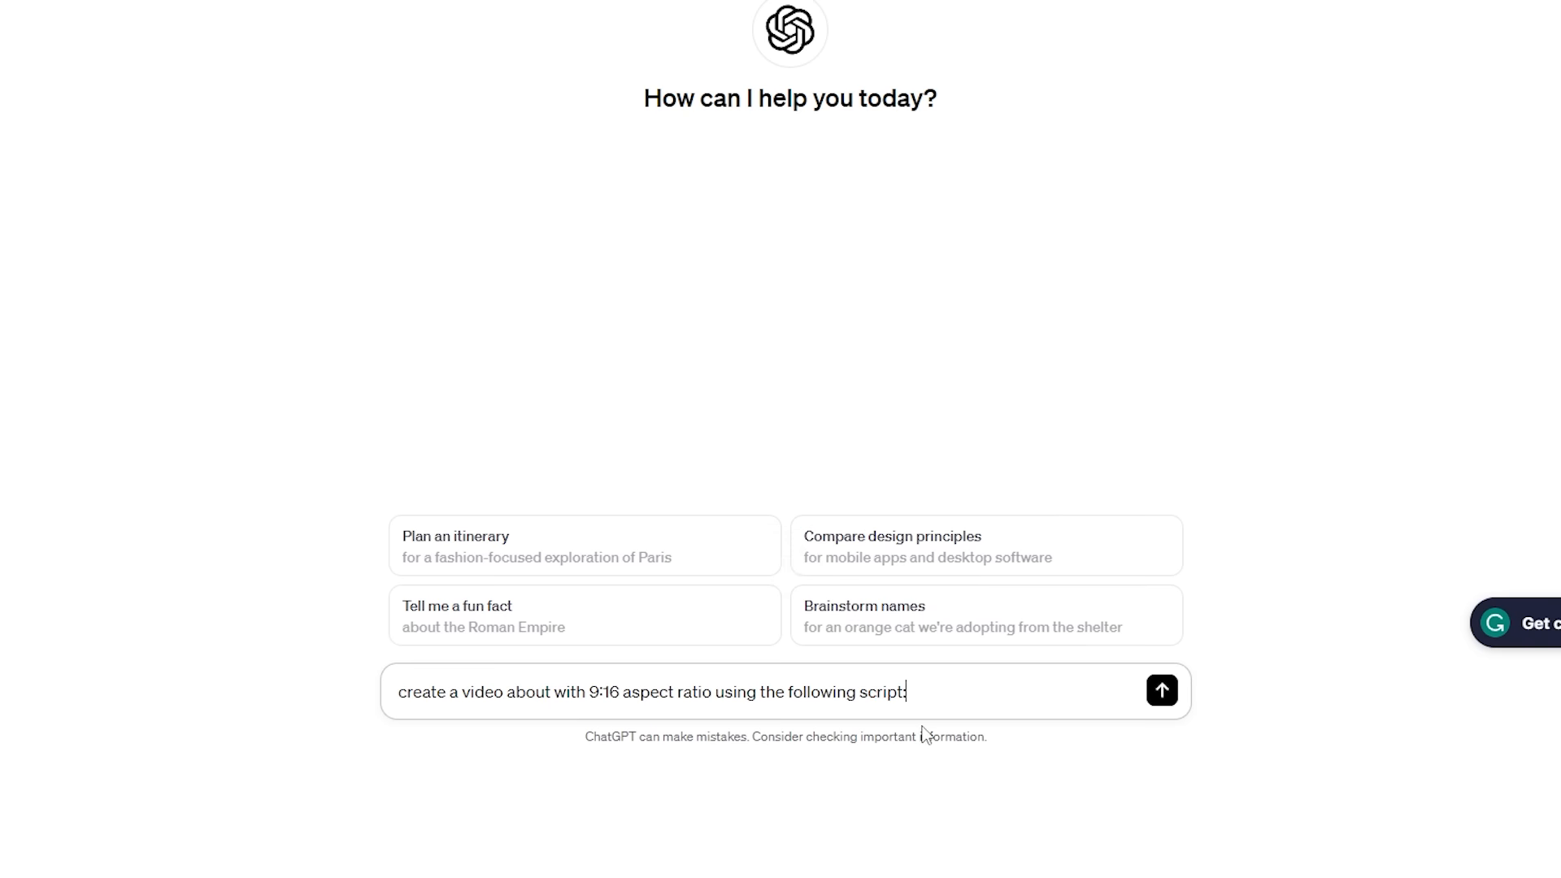
{"action": "key", "text": "shift+Return"}
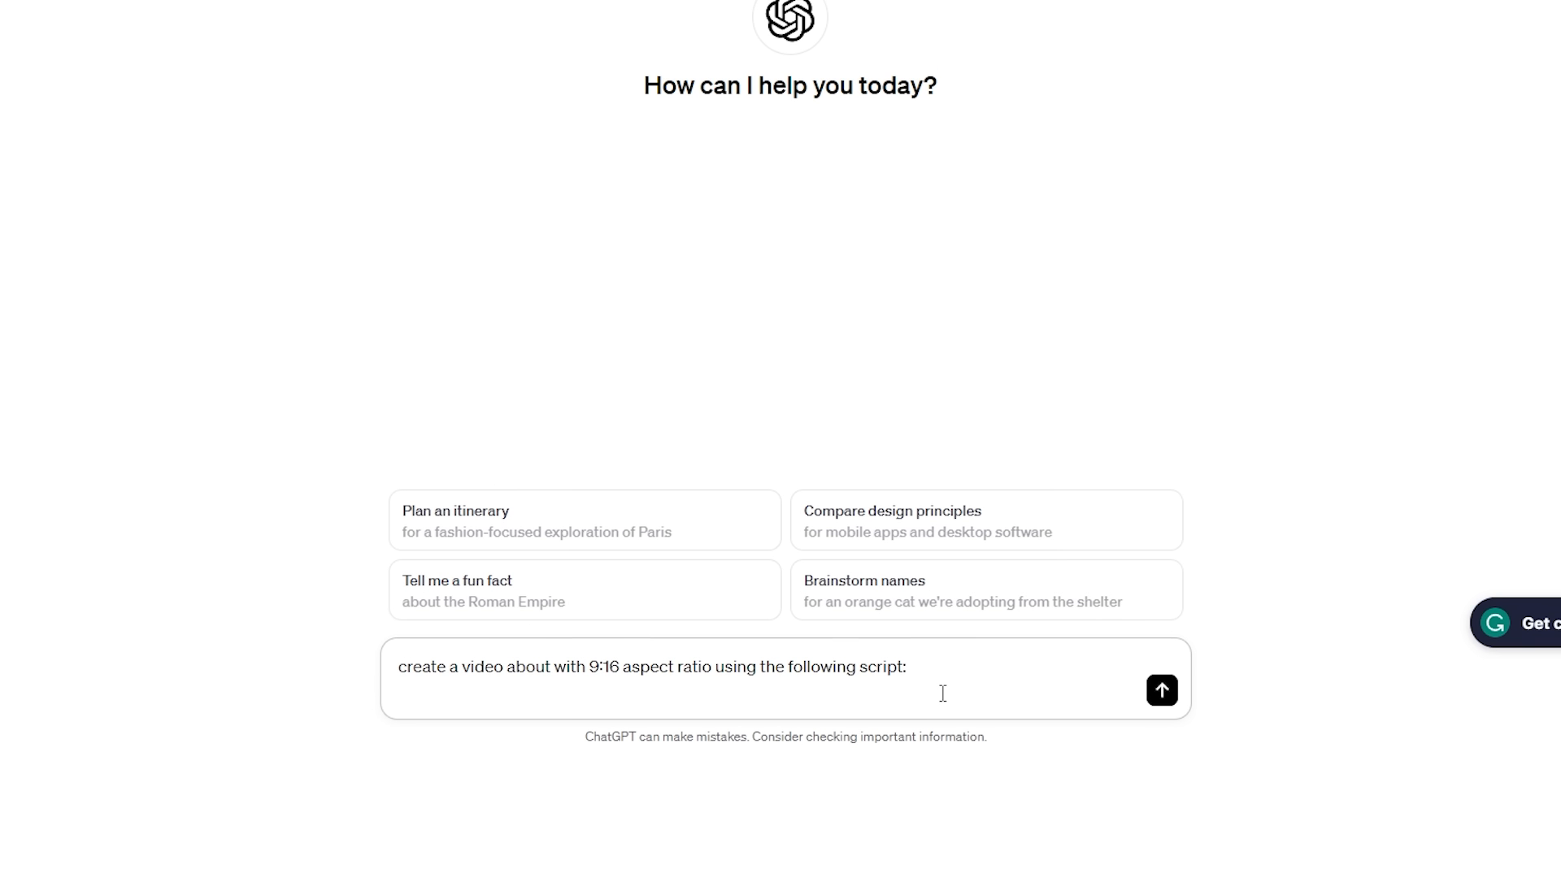
{"action": "key", "text": "ctrl+v"}
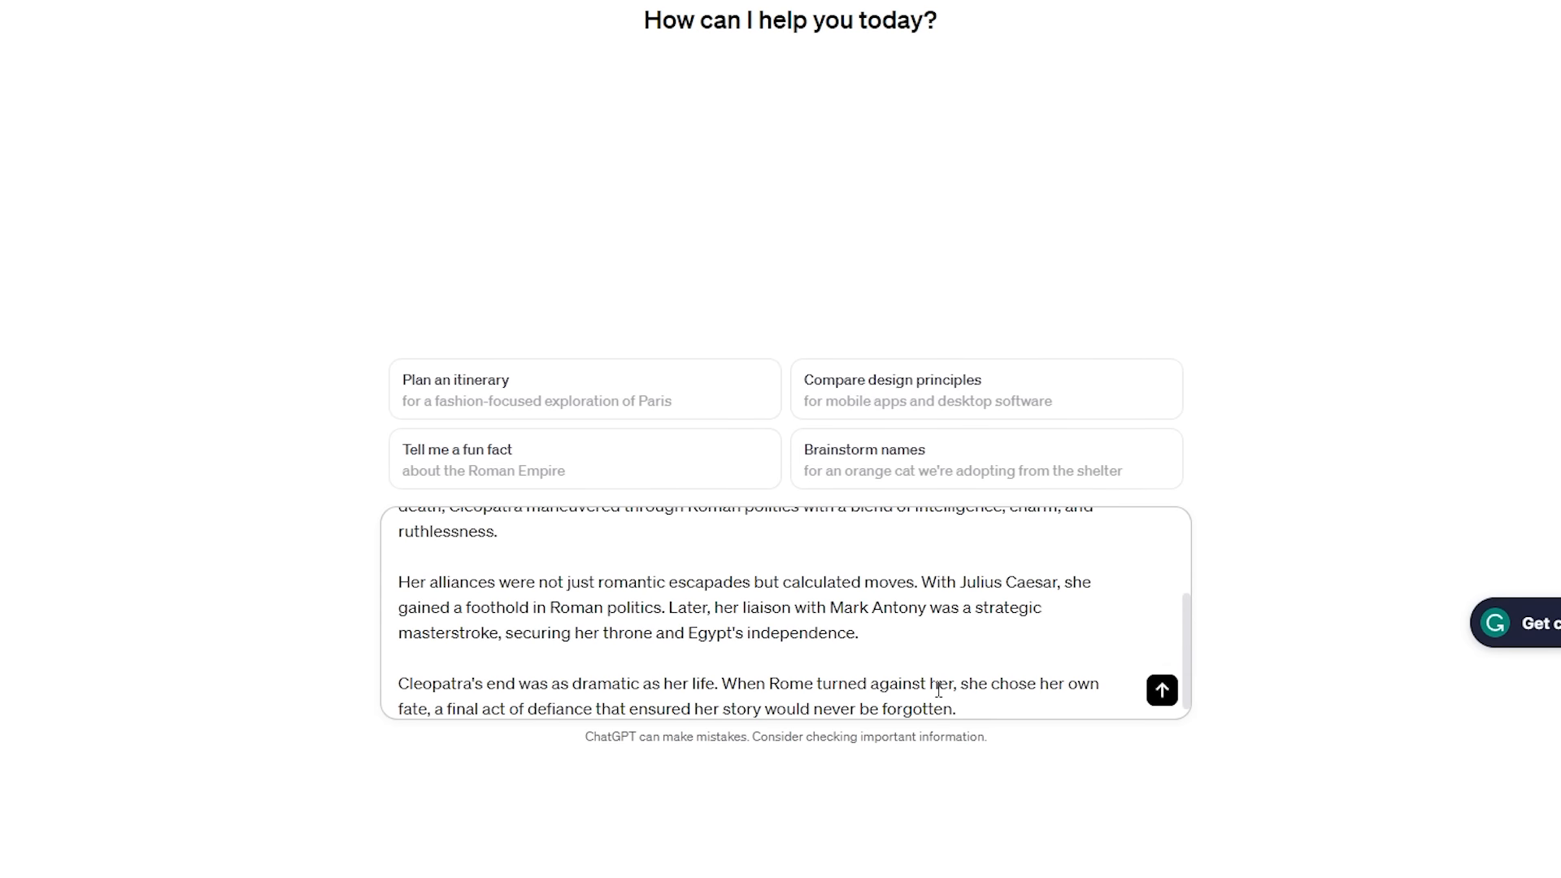
{"action": "left_click", "coordinate": [1162, 690]}
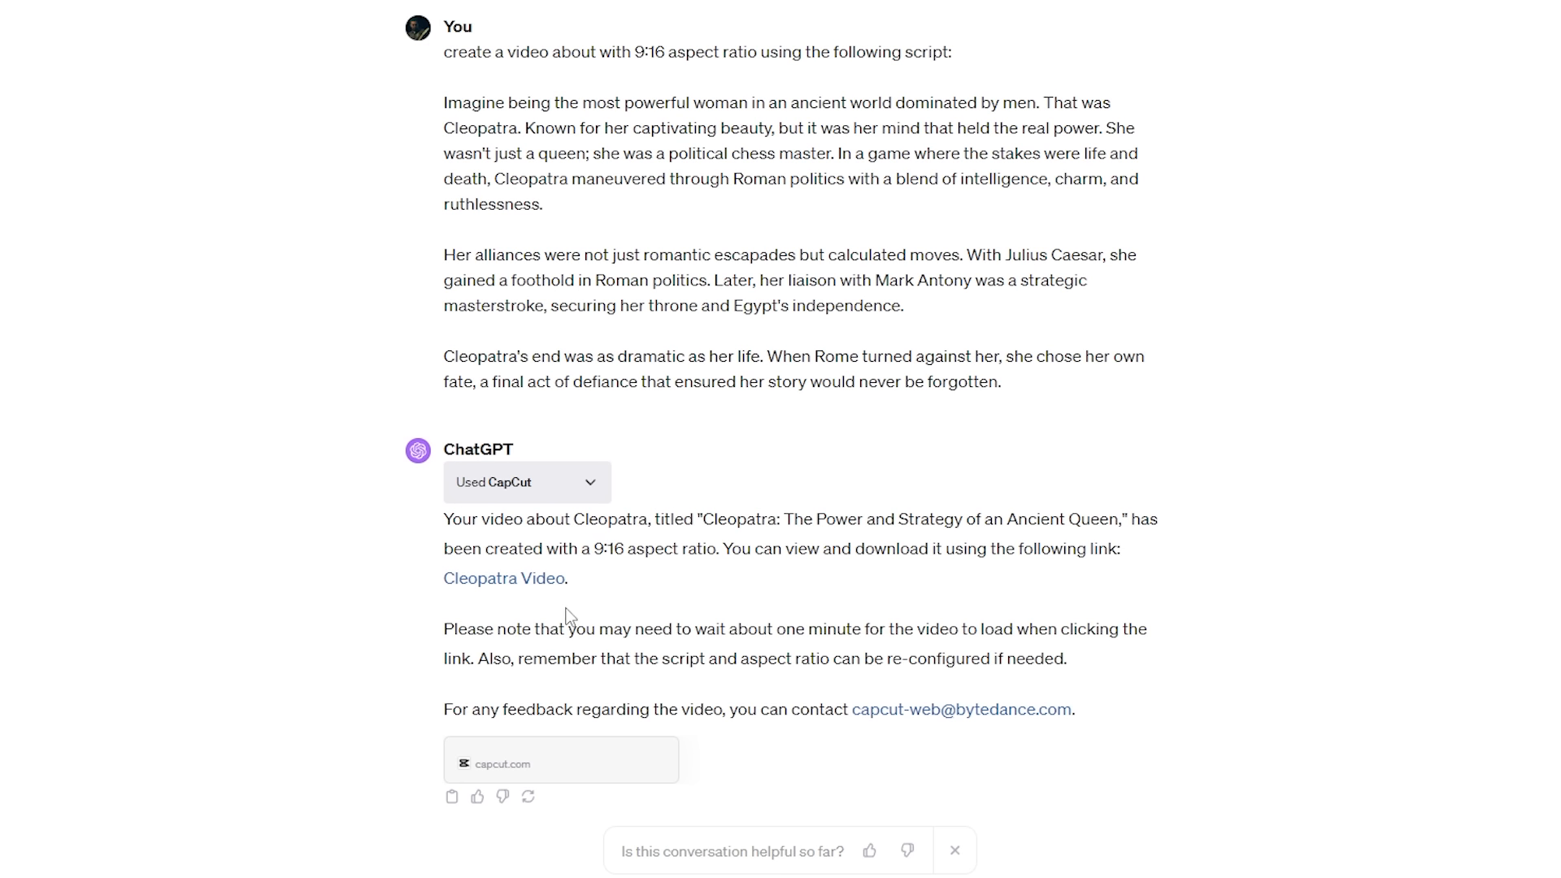
Step: Open the generated Cleopatra Video in the CapCut editor and preview it with the timeline area enlarged
{"action": "left_click", "coordinate": [530, 579]}
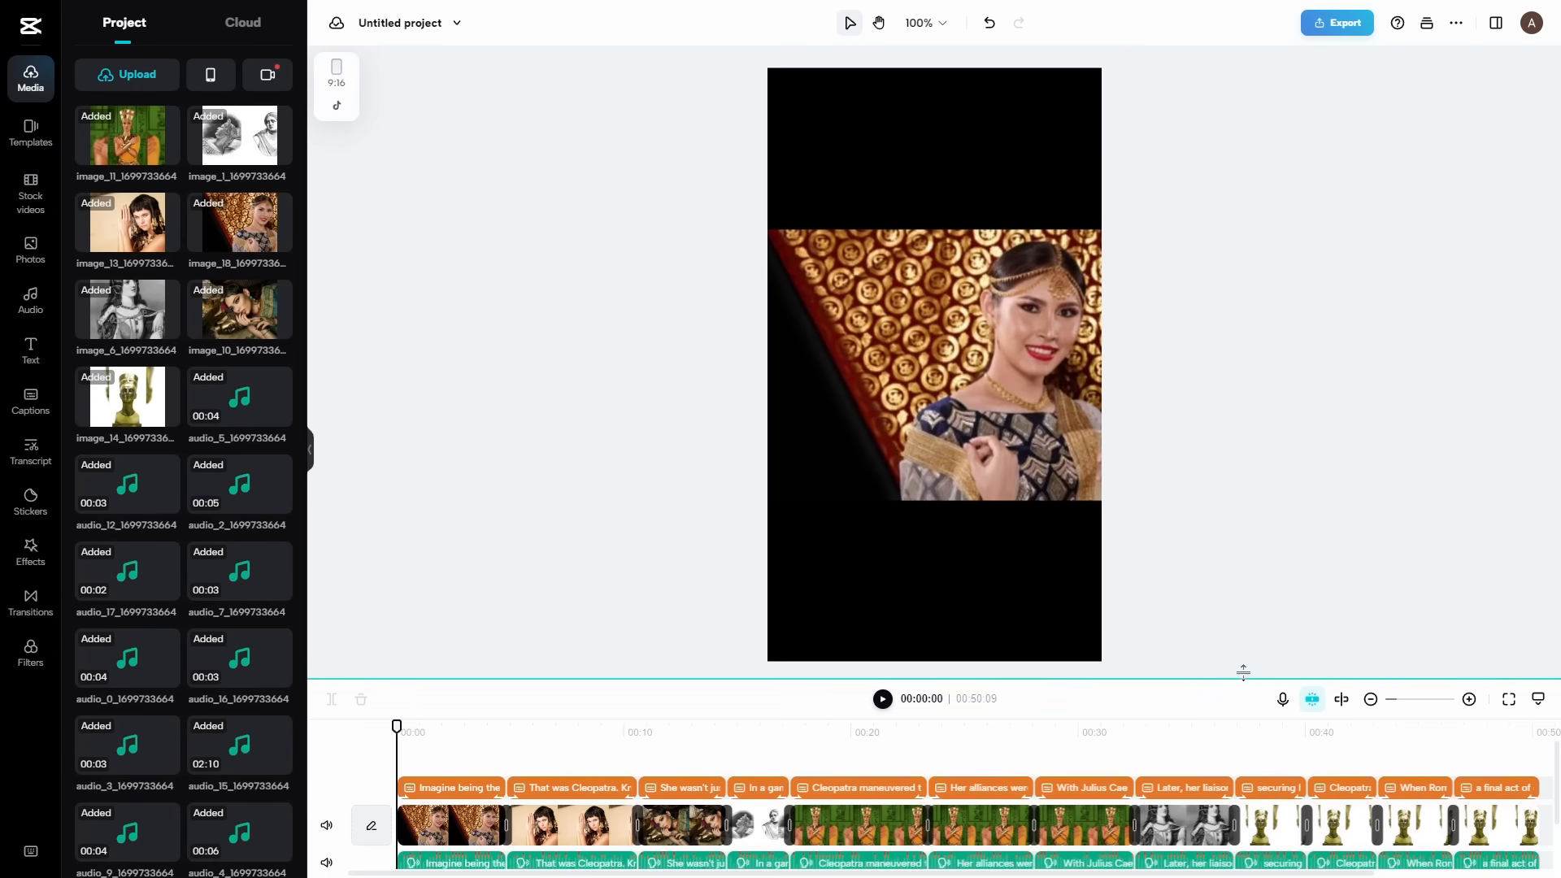
{"action": "left_click_drag", "start_coordinate": [1243, 671], "coordinate": [1213, 596]}
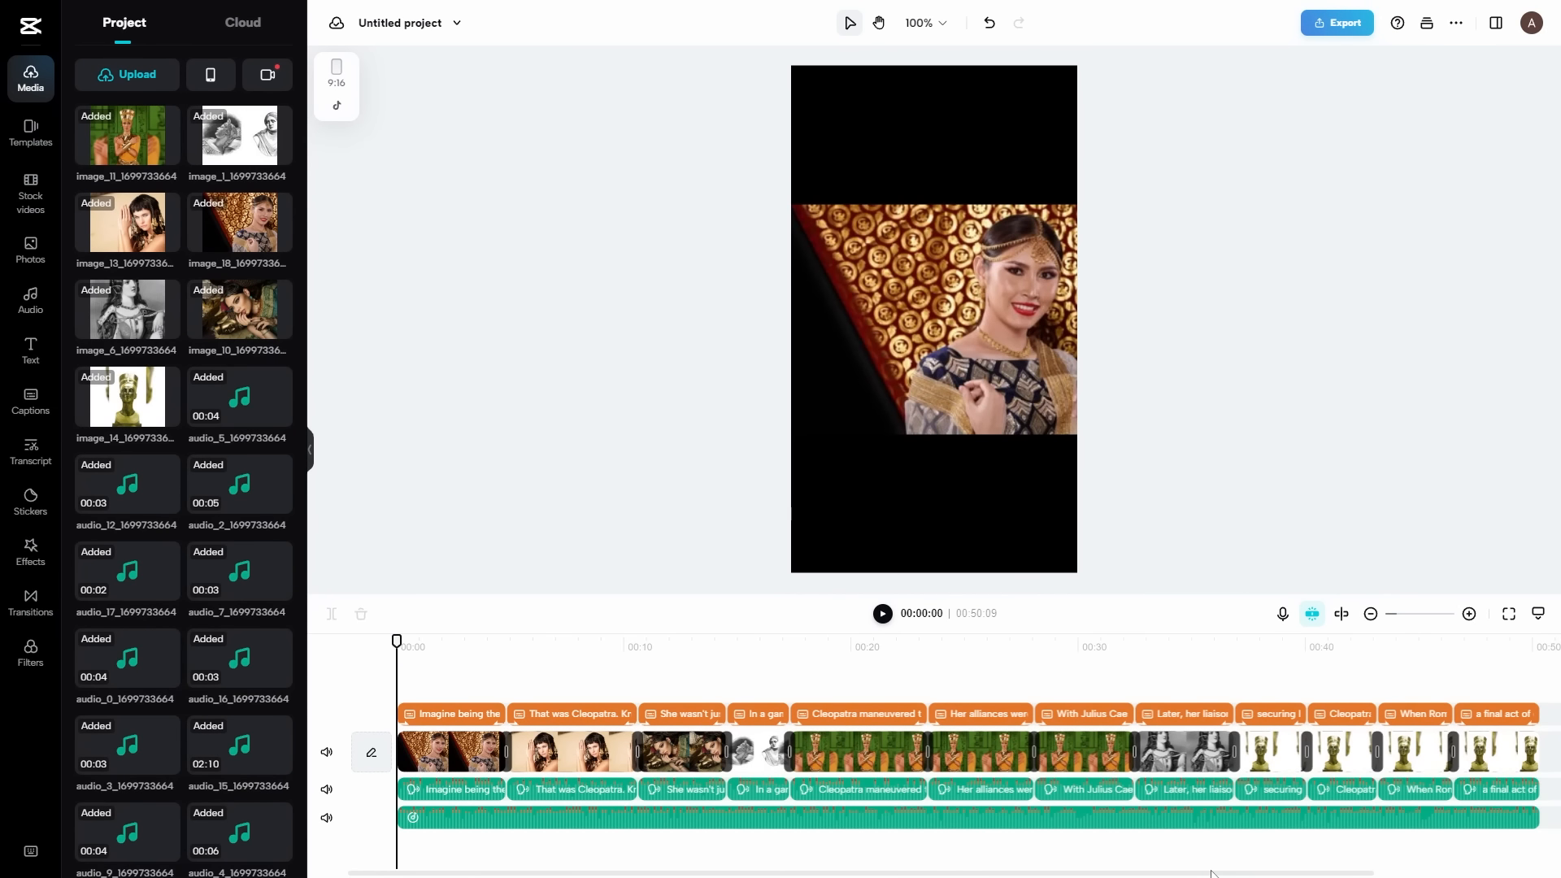
{"action": "left_click", "coordinate": [883, 613]}
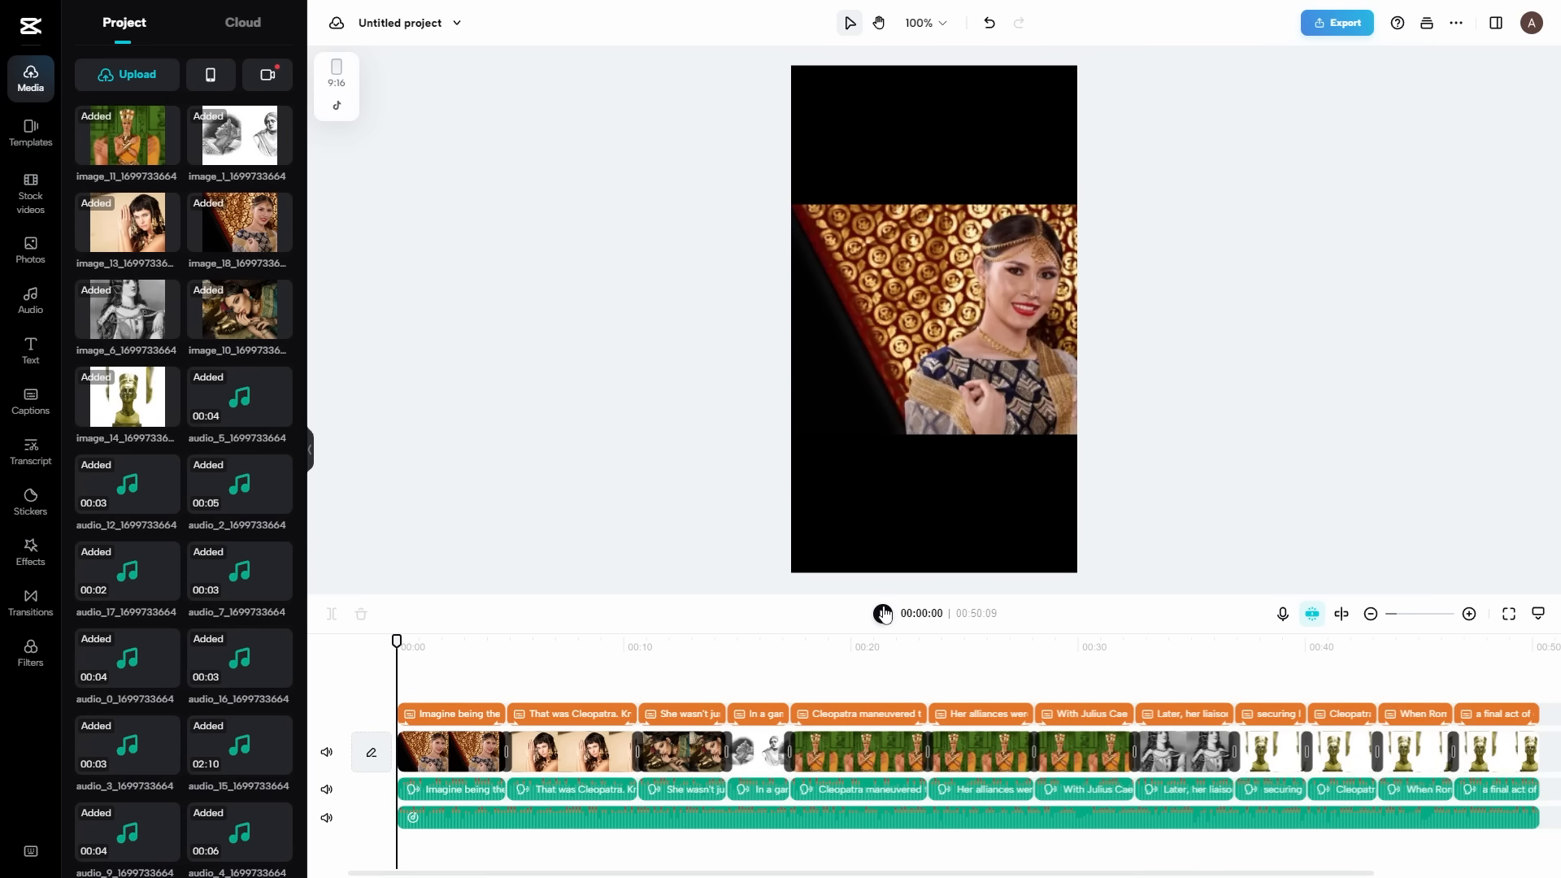
{"action": "left_click", "coordinate": [883, 614]}
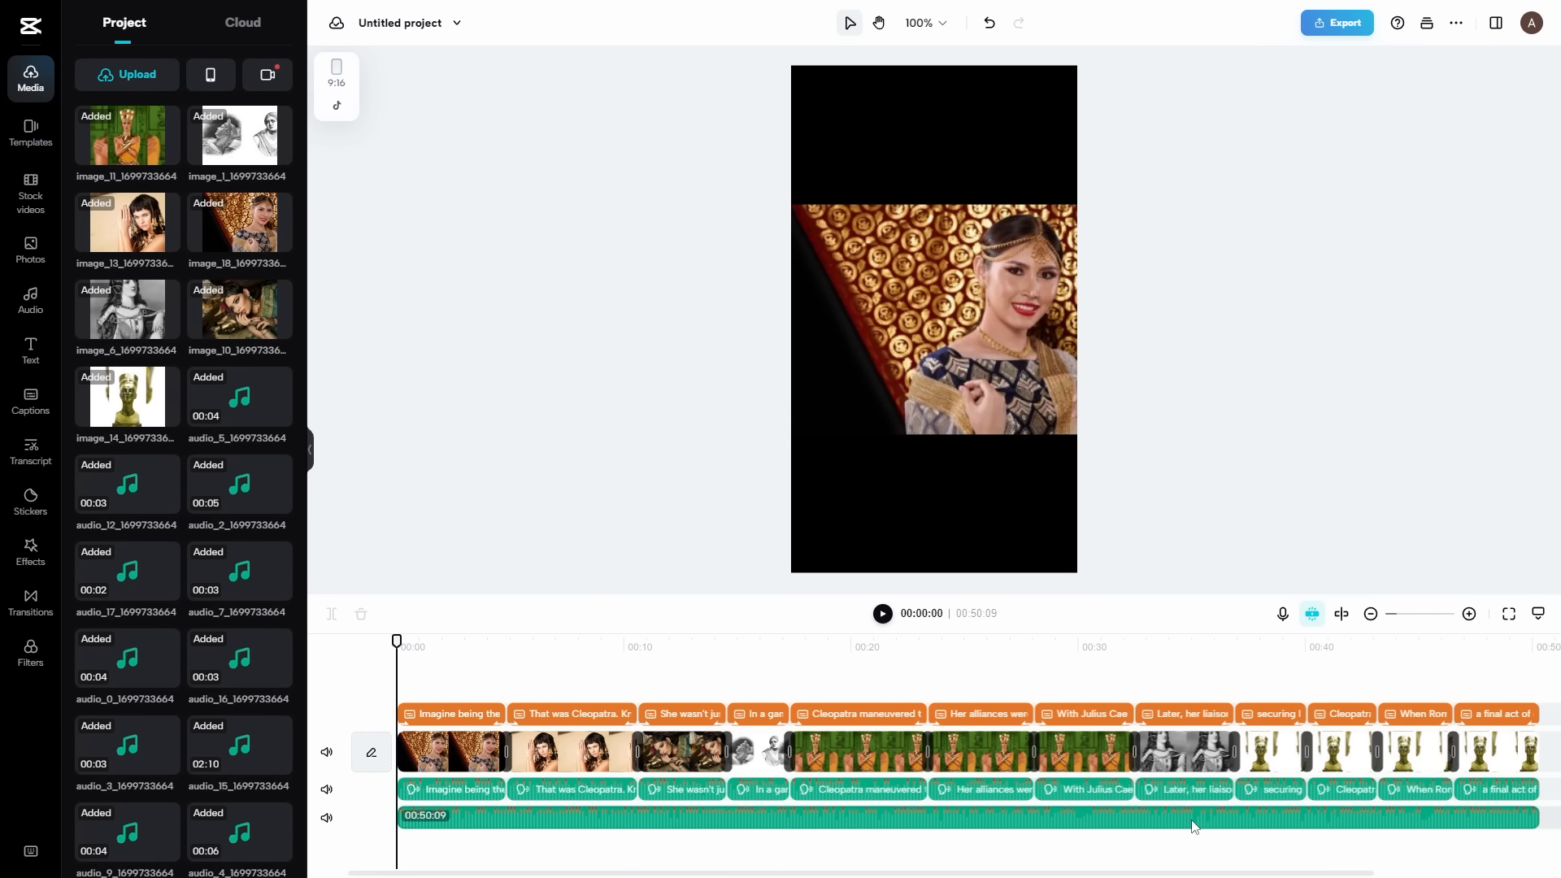
Step: Remove the generated background music clip from the timeline and search the music library for "heroic"
{"action": "left_click", "coordinate": [1195, 826]}
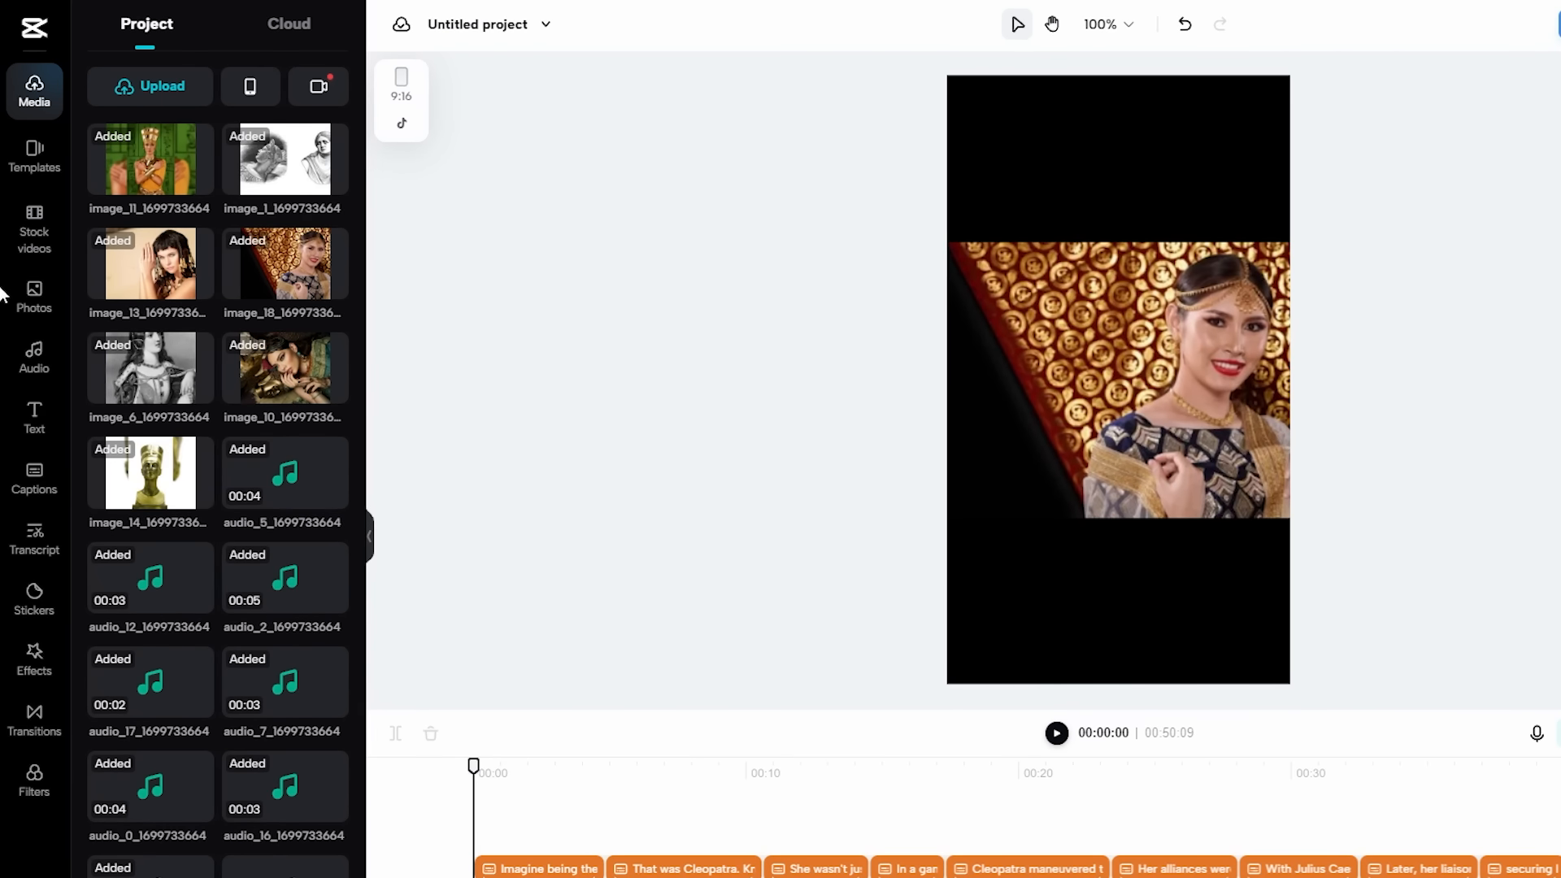
{"action": "left_click", "coordinate": [33, 365]}
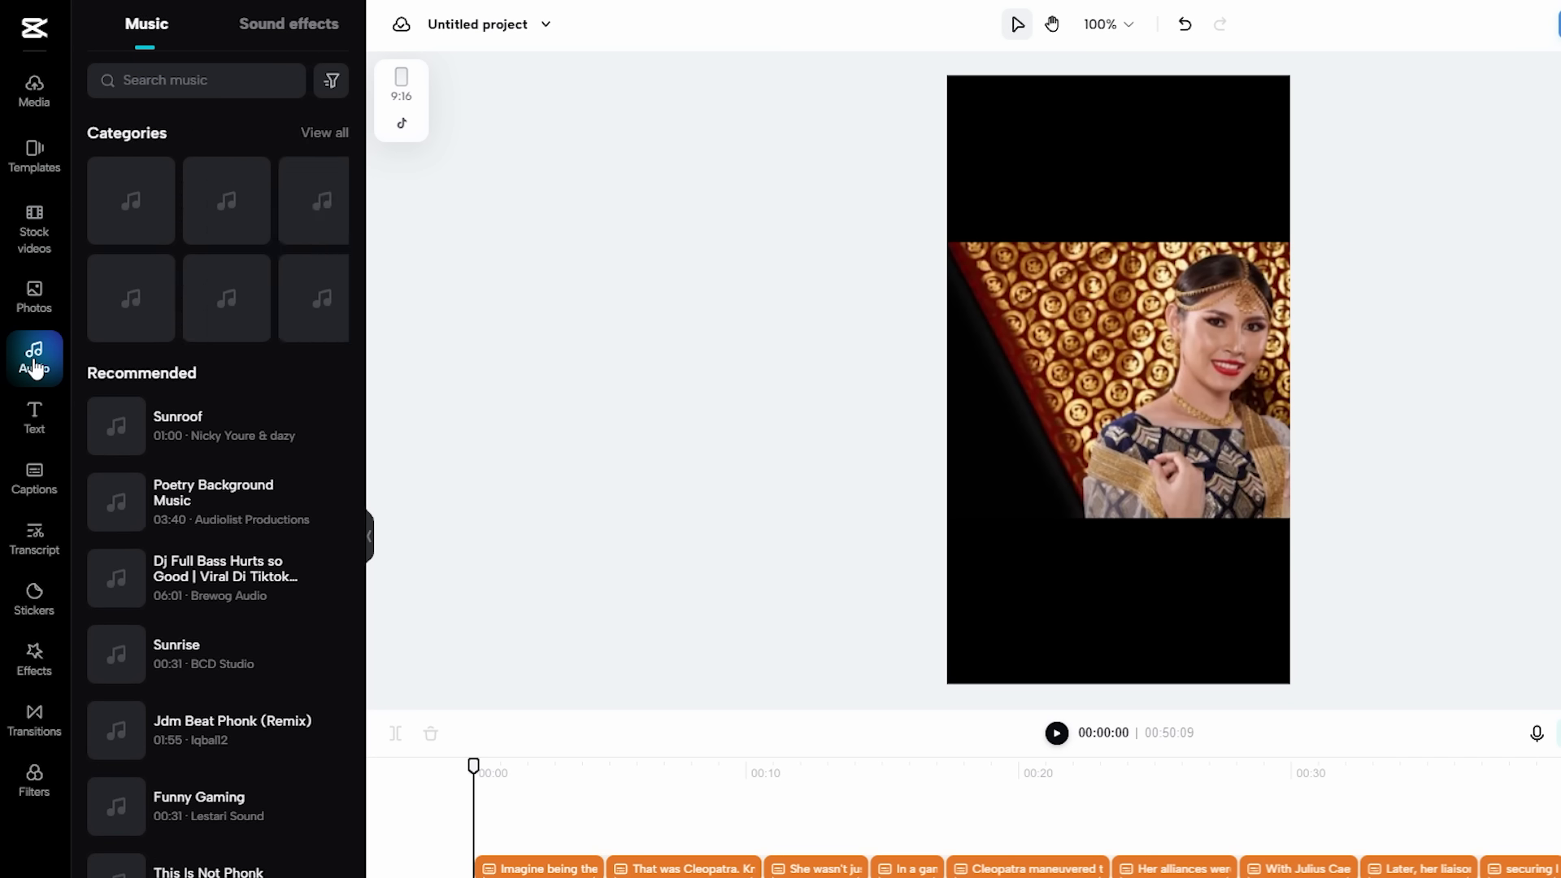
{"action": "left_click", "coordinate": [140, 79]}
{"action": "type", "text": "heroic"}
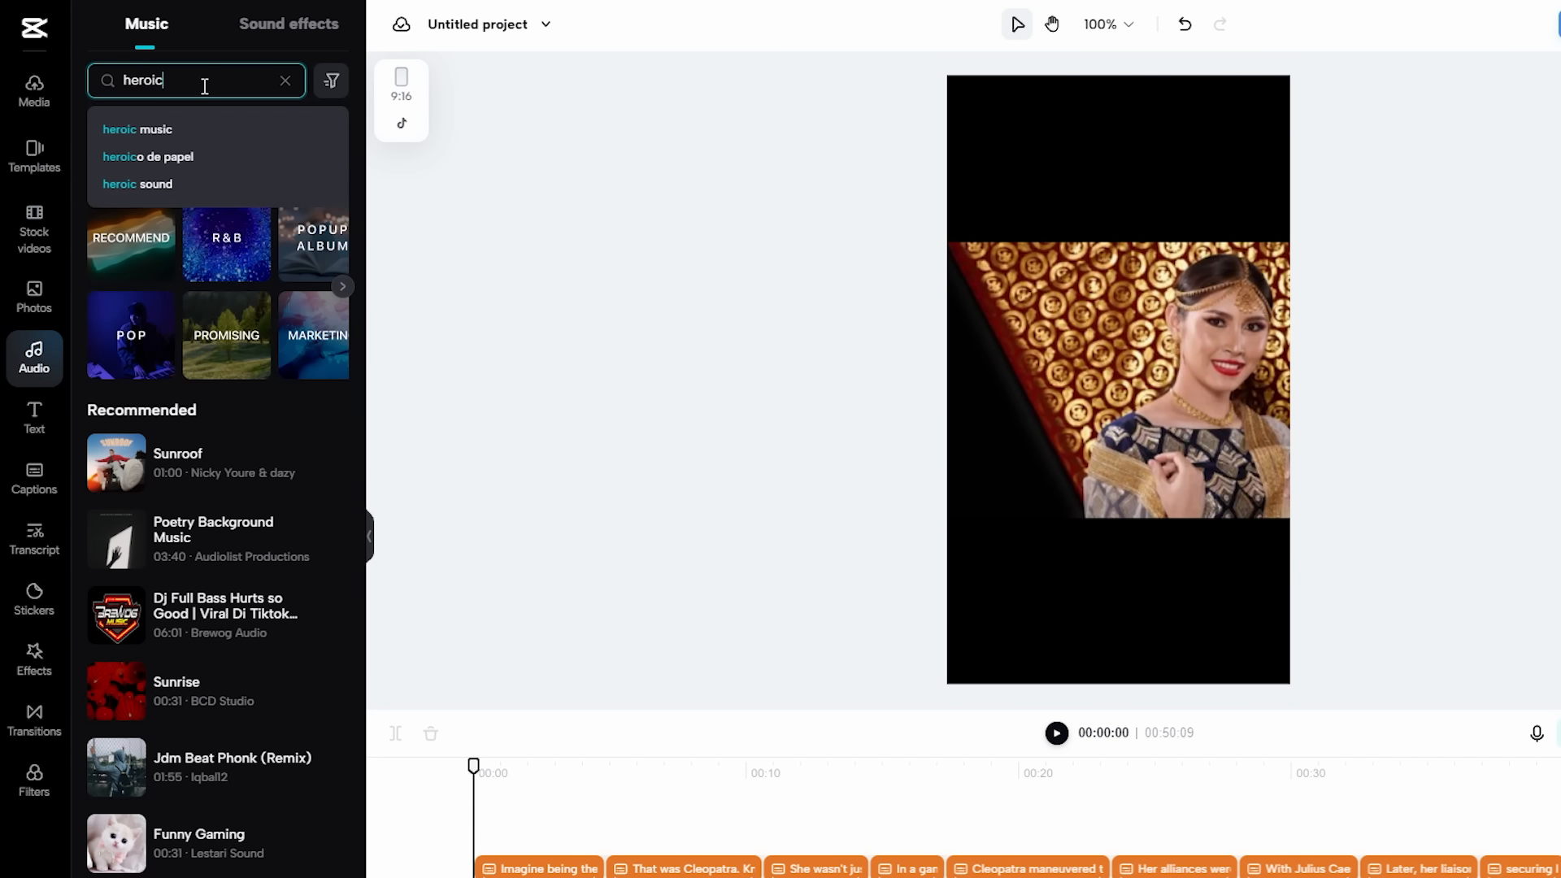
{"action": "key", "text": "Return"}
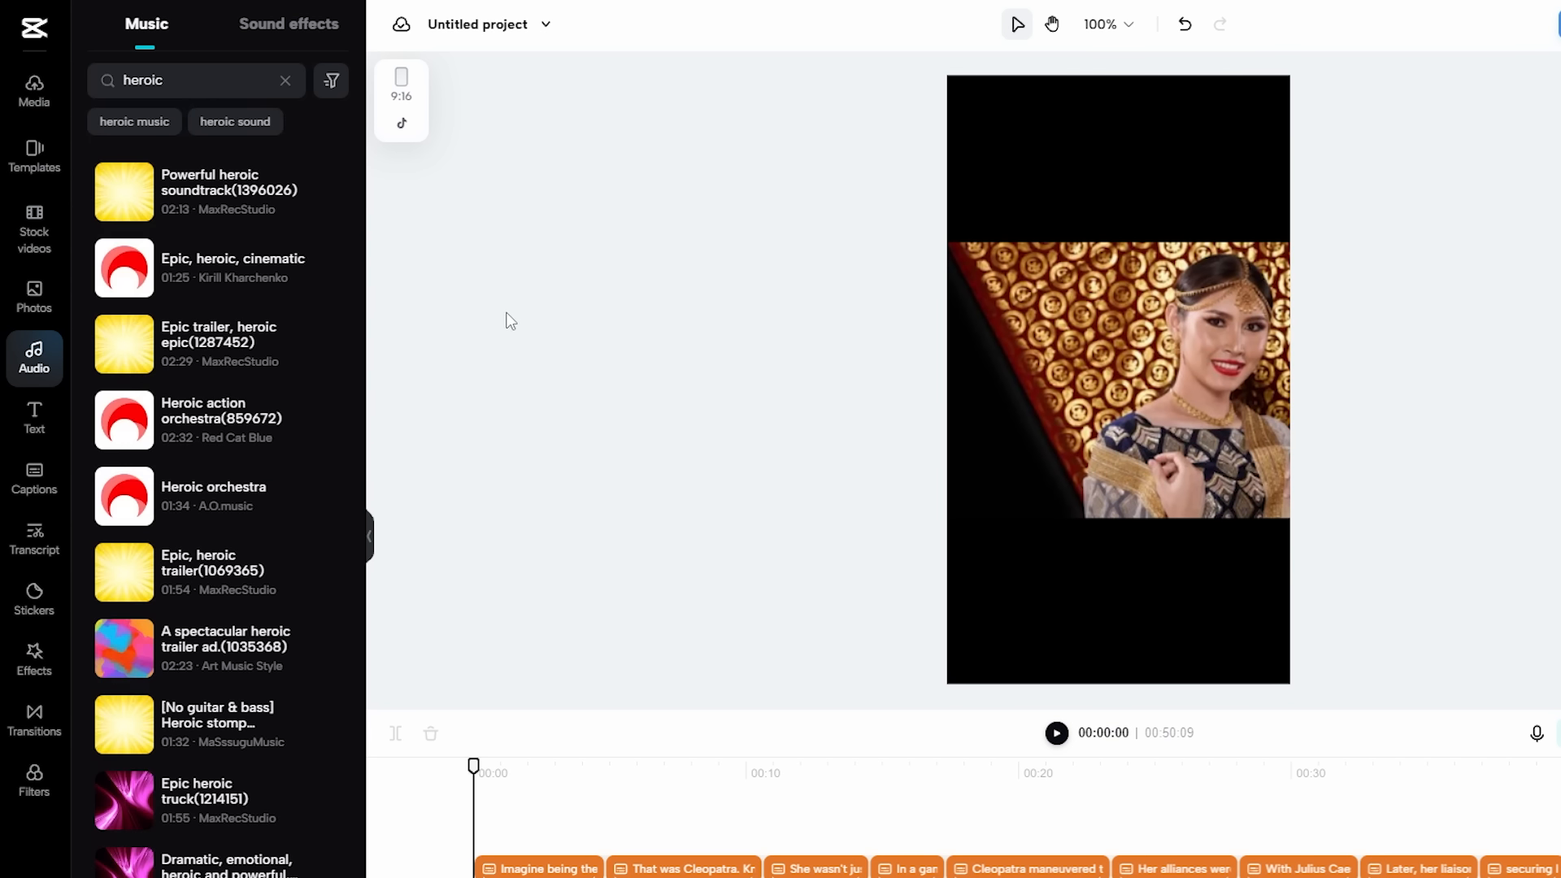
Step: Preview two of the heroic tracks and add "Epic trailer, heroic epic(1287452)" to the timeline
{"action": "left_click", "coordinate": [126, 346]}
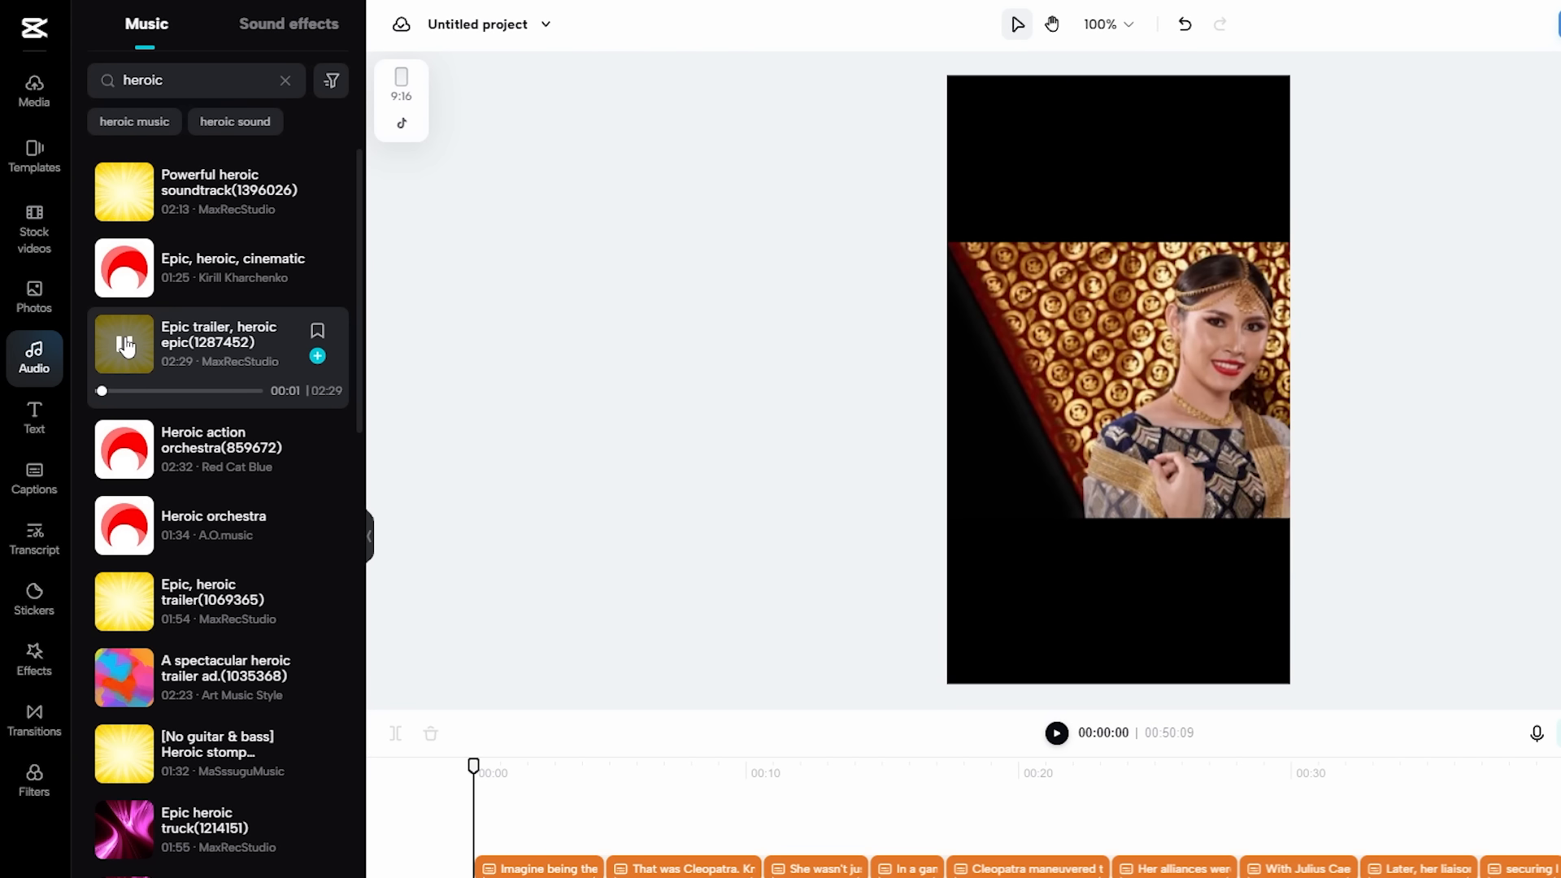
{"action": "left_click", "coordinate": [124, 268]}
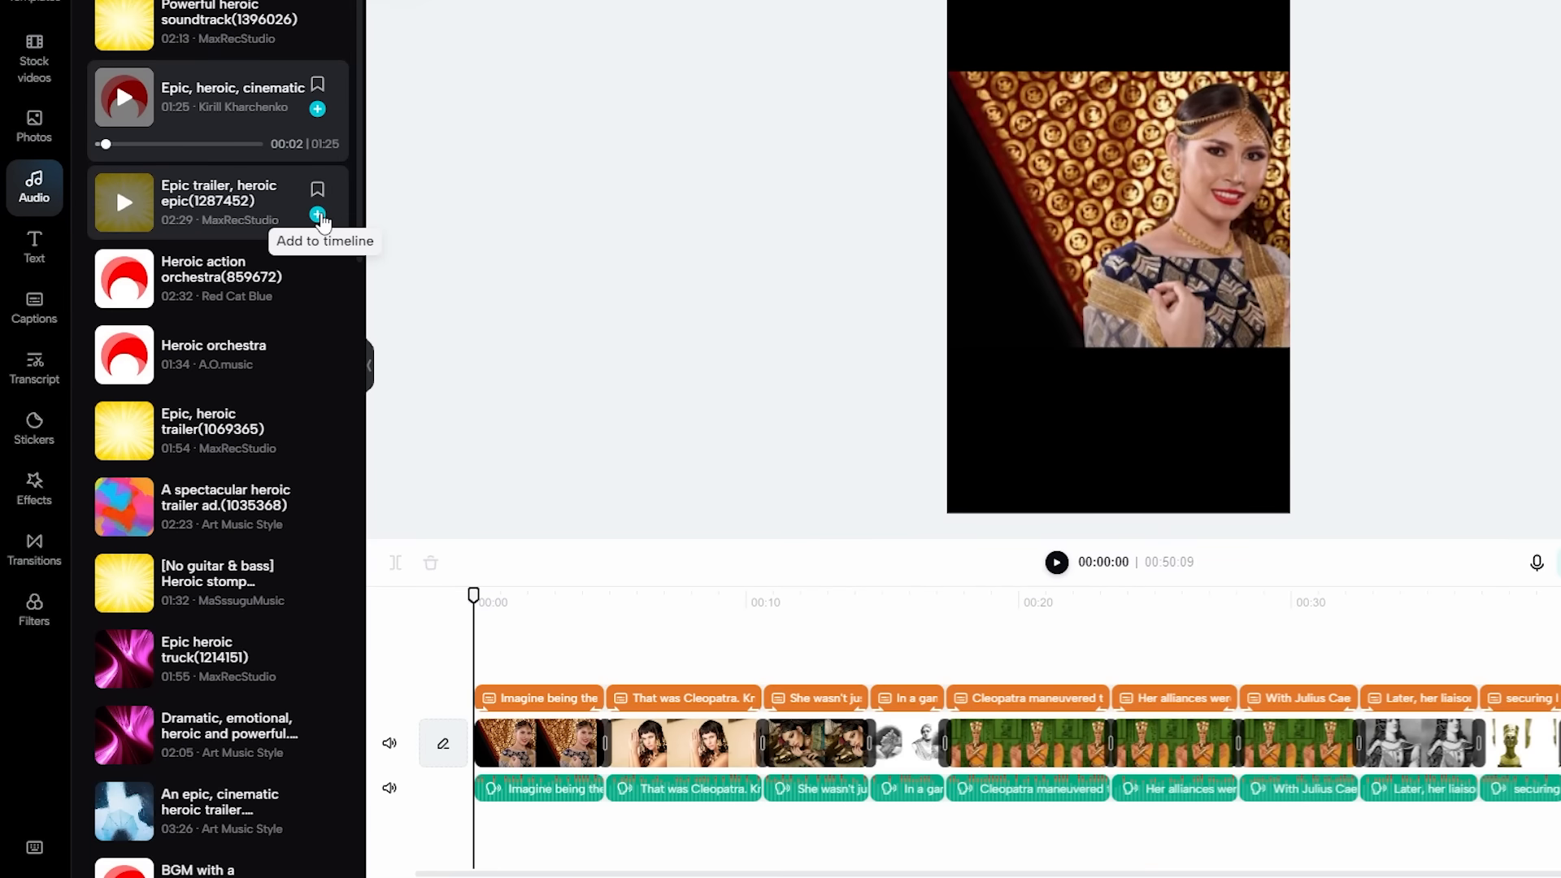
{"action": "left_click", "coordinate": [318, 214]}
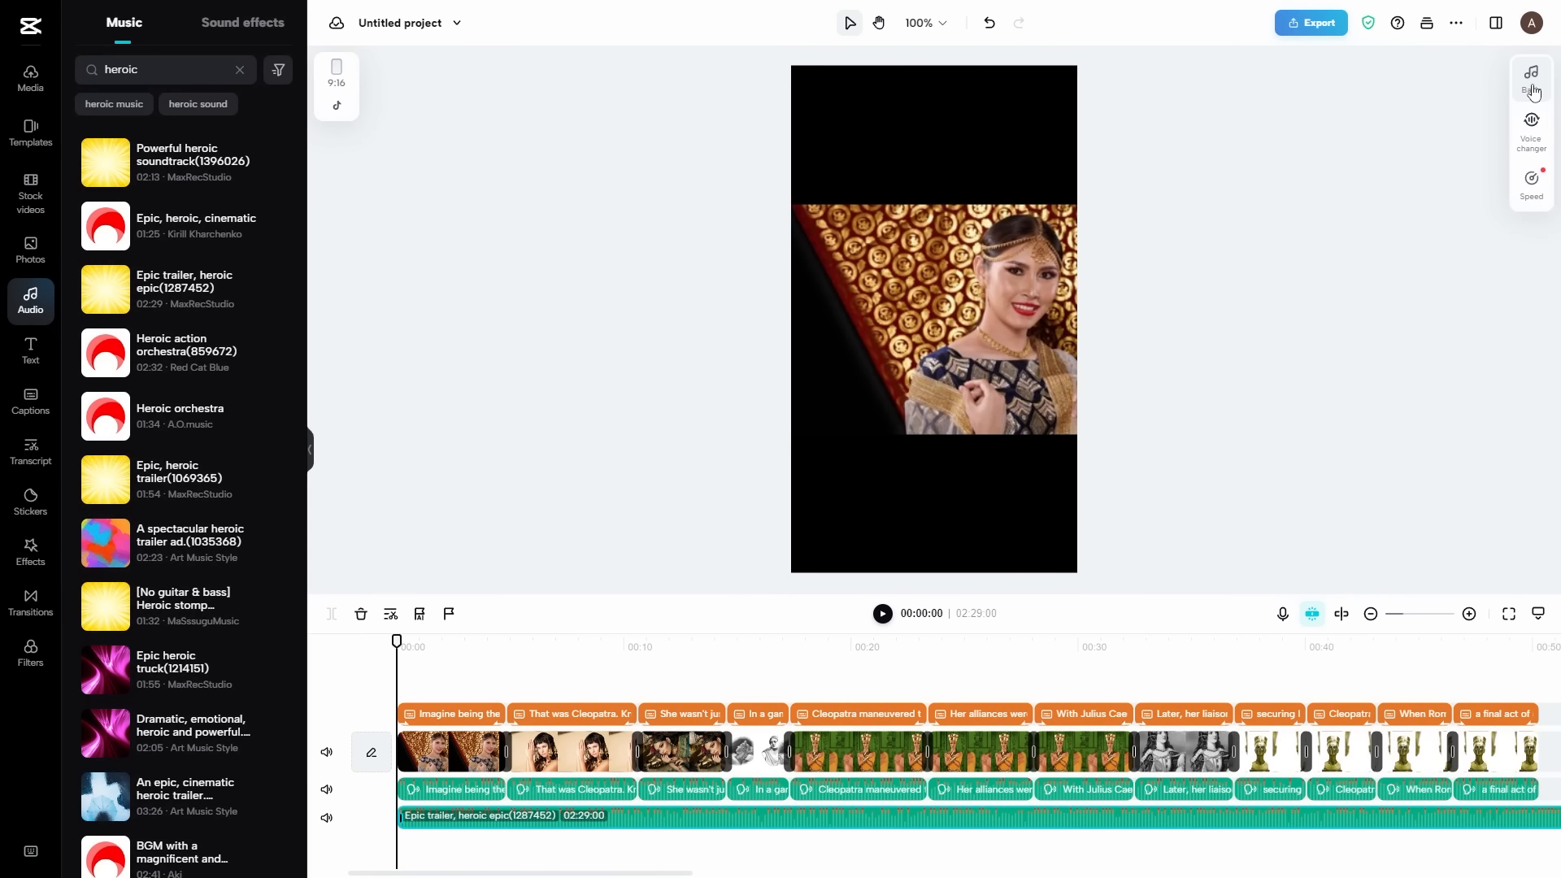
Step: Lower the volume of the newly added background music
{"action": "left_click", "coordinate": [1532, 81]}
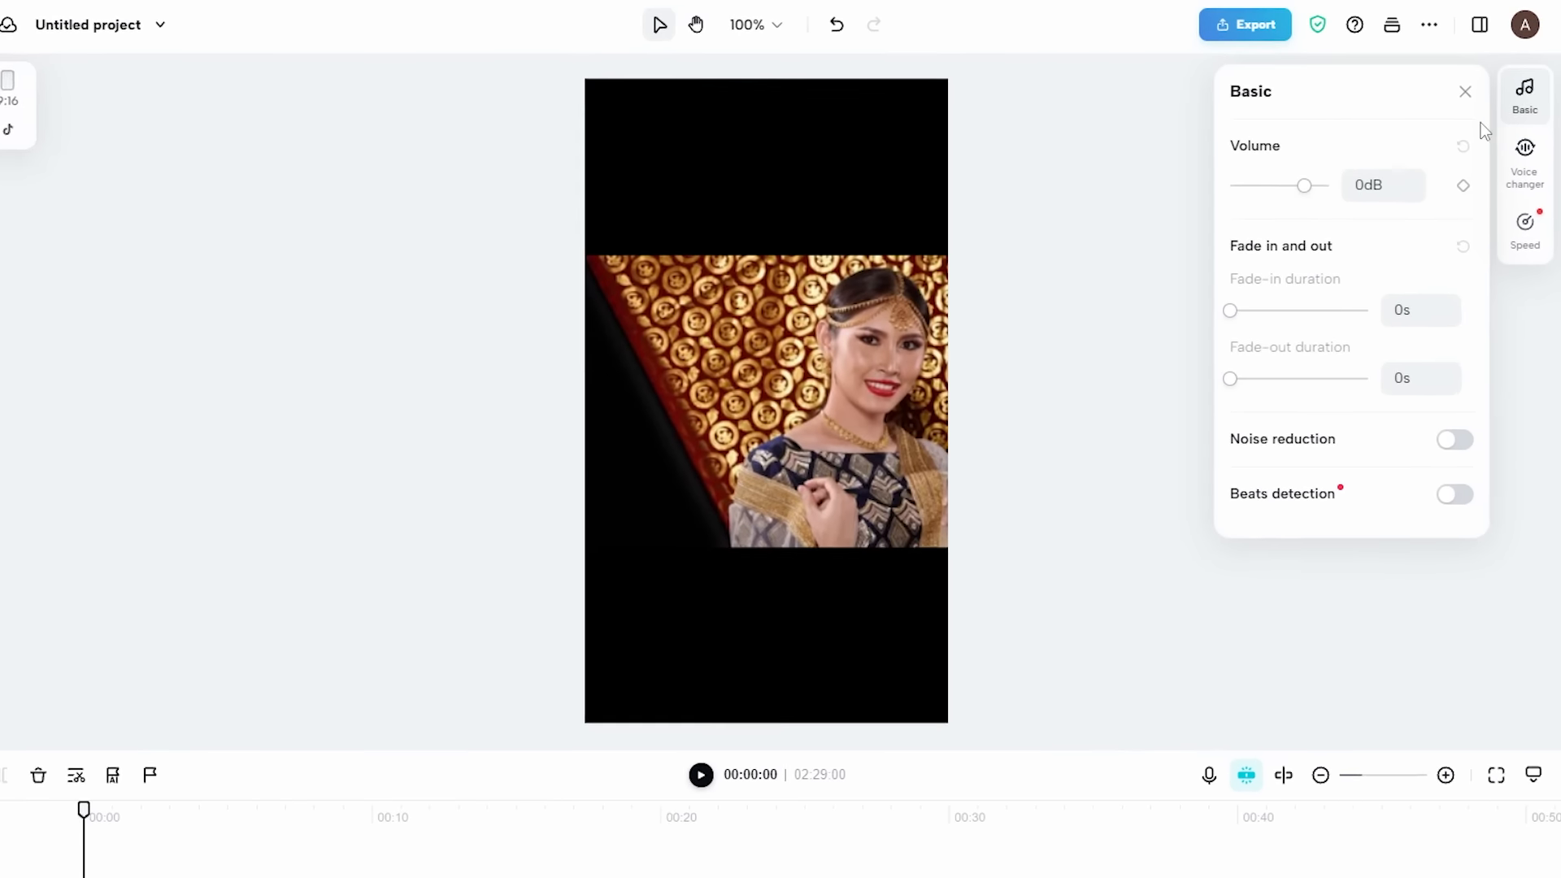
{"action": "left_click_drag", "start_coordinate": [1359, 151], "coordinate": [1277, 191]}
{"action": "left_click", "coordinate": [1048, 683]}
Step: Split the background music at the video's end, 00:50:09, delete the excess part and play back the edited video
{"action": "scroll", "coordinate": [1048, 683], "scroll_direction": "right", "scroll_amount": 5}
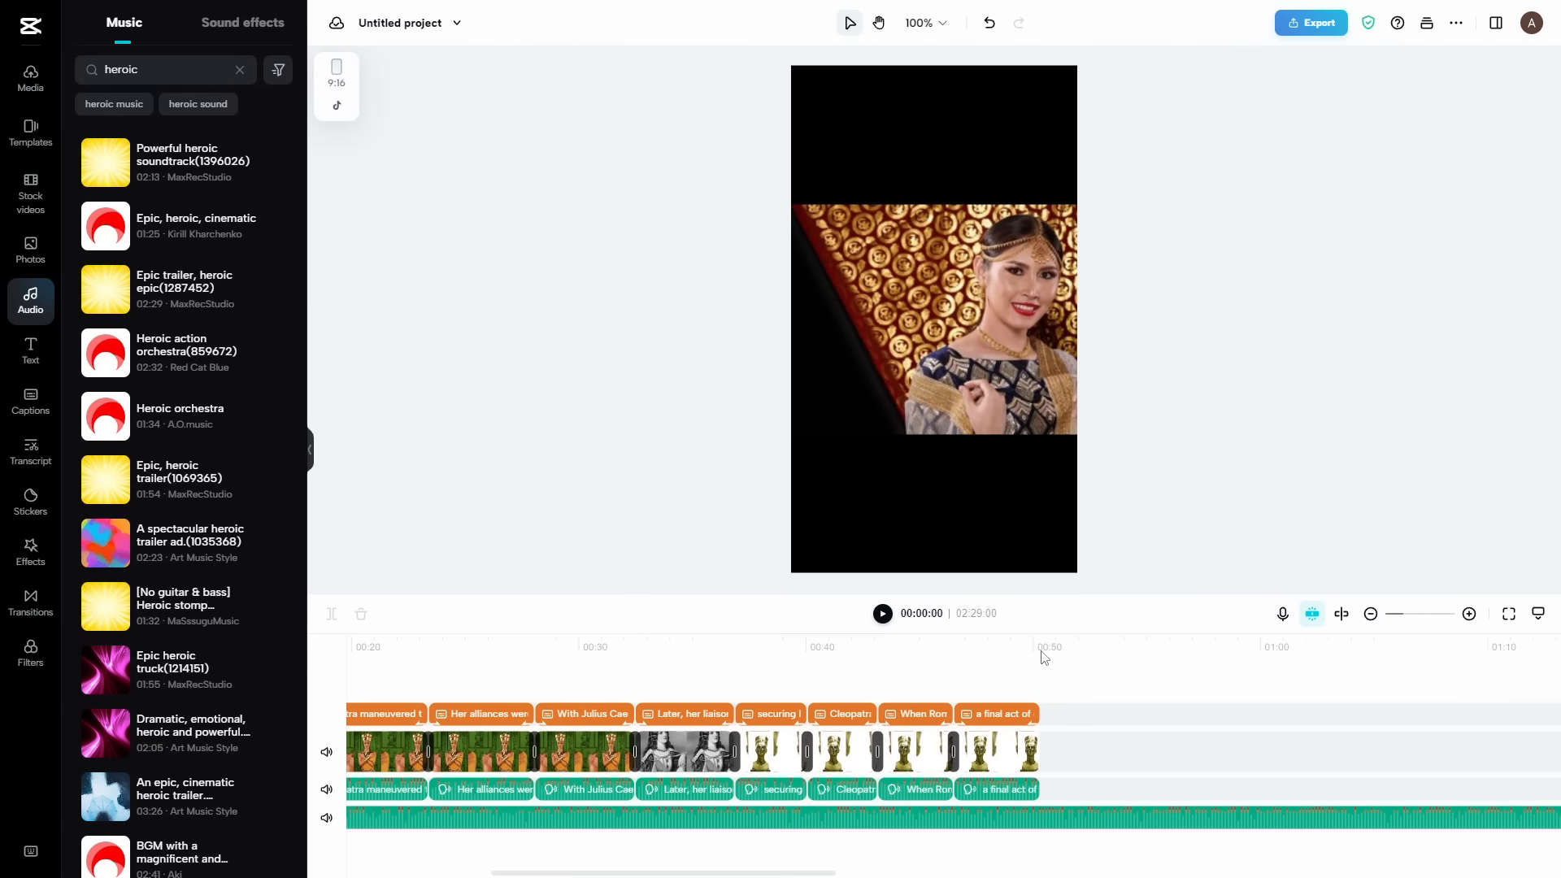
{"action": "left_click", "coordinate": [1045, 657]}
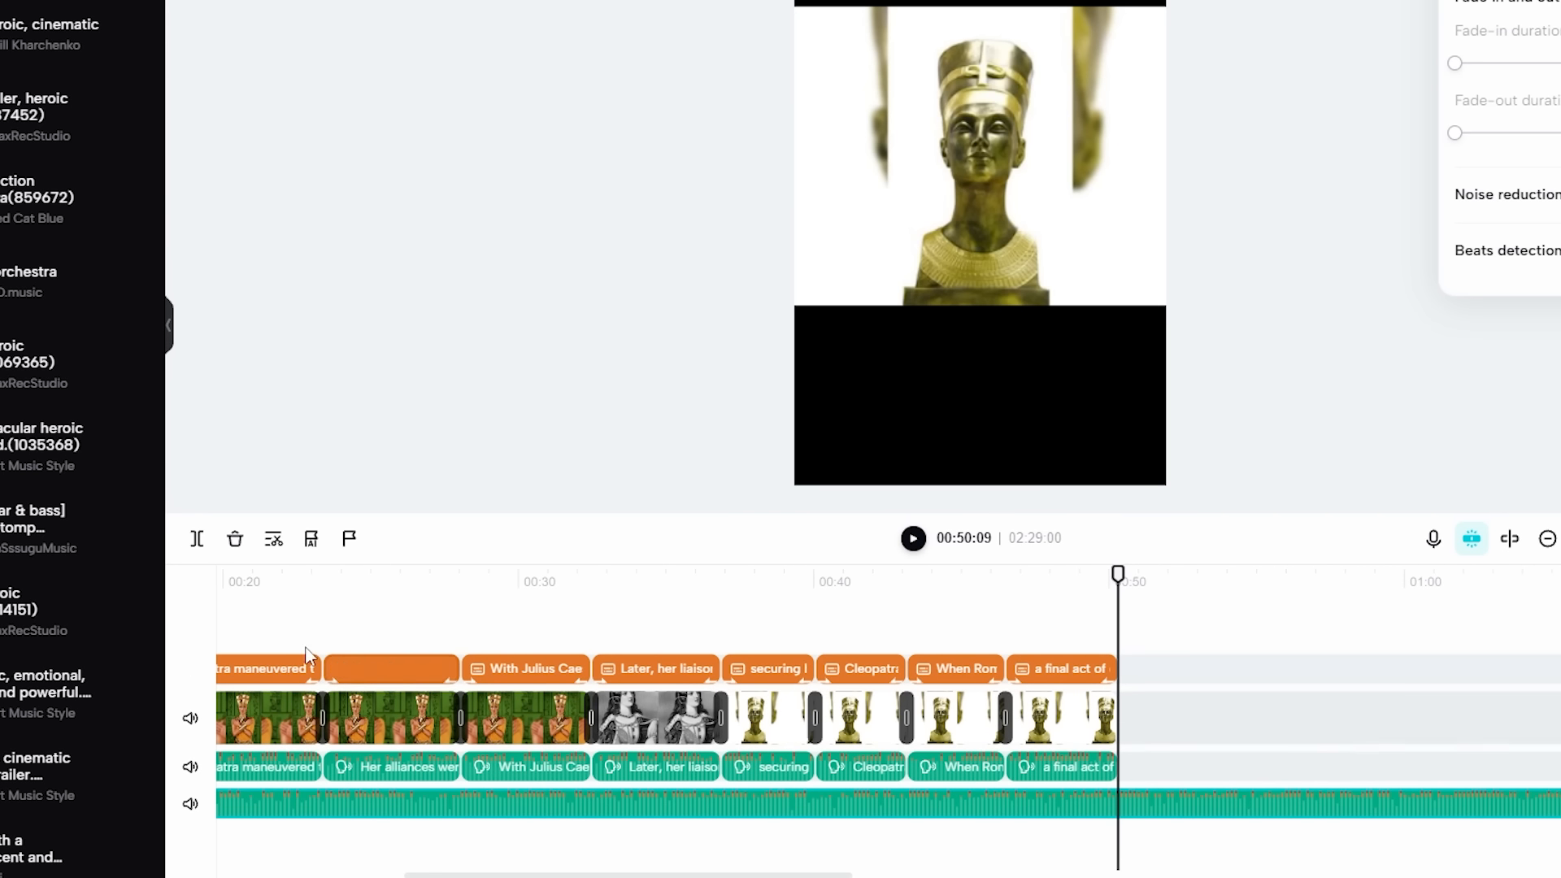
{"action": "left_click", "coordinate": [197, 539]}
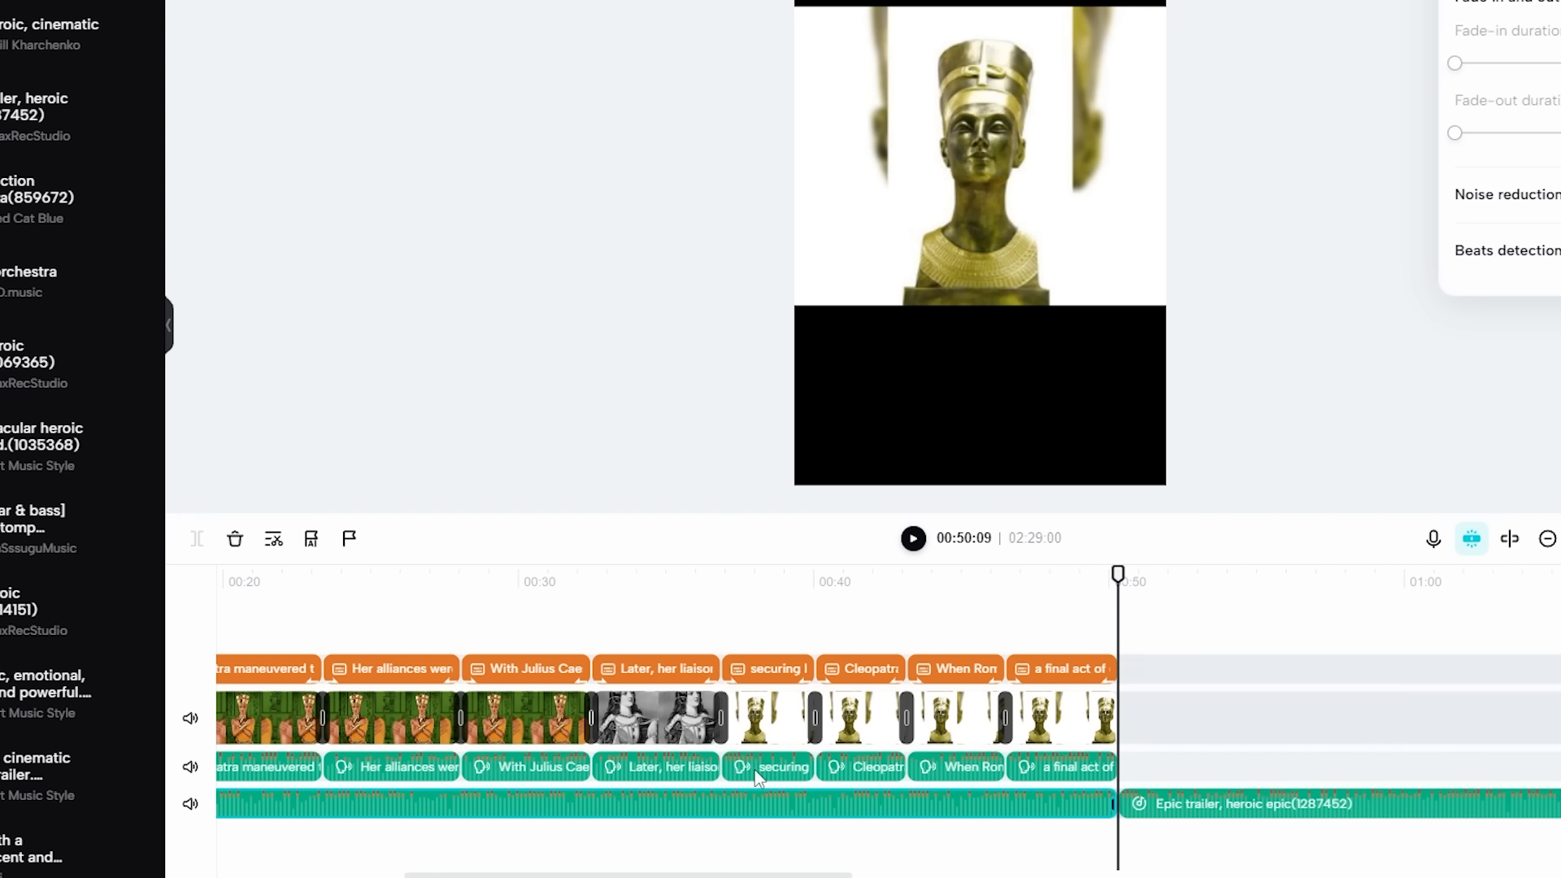
{"action": "left_click", "coordinate": [1210, 804]}
{"action": "key", "text": "Delete"}
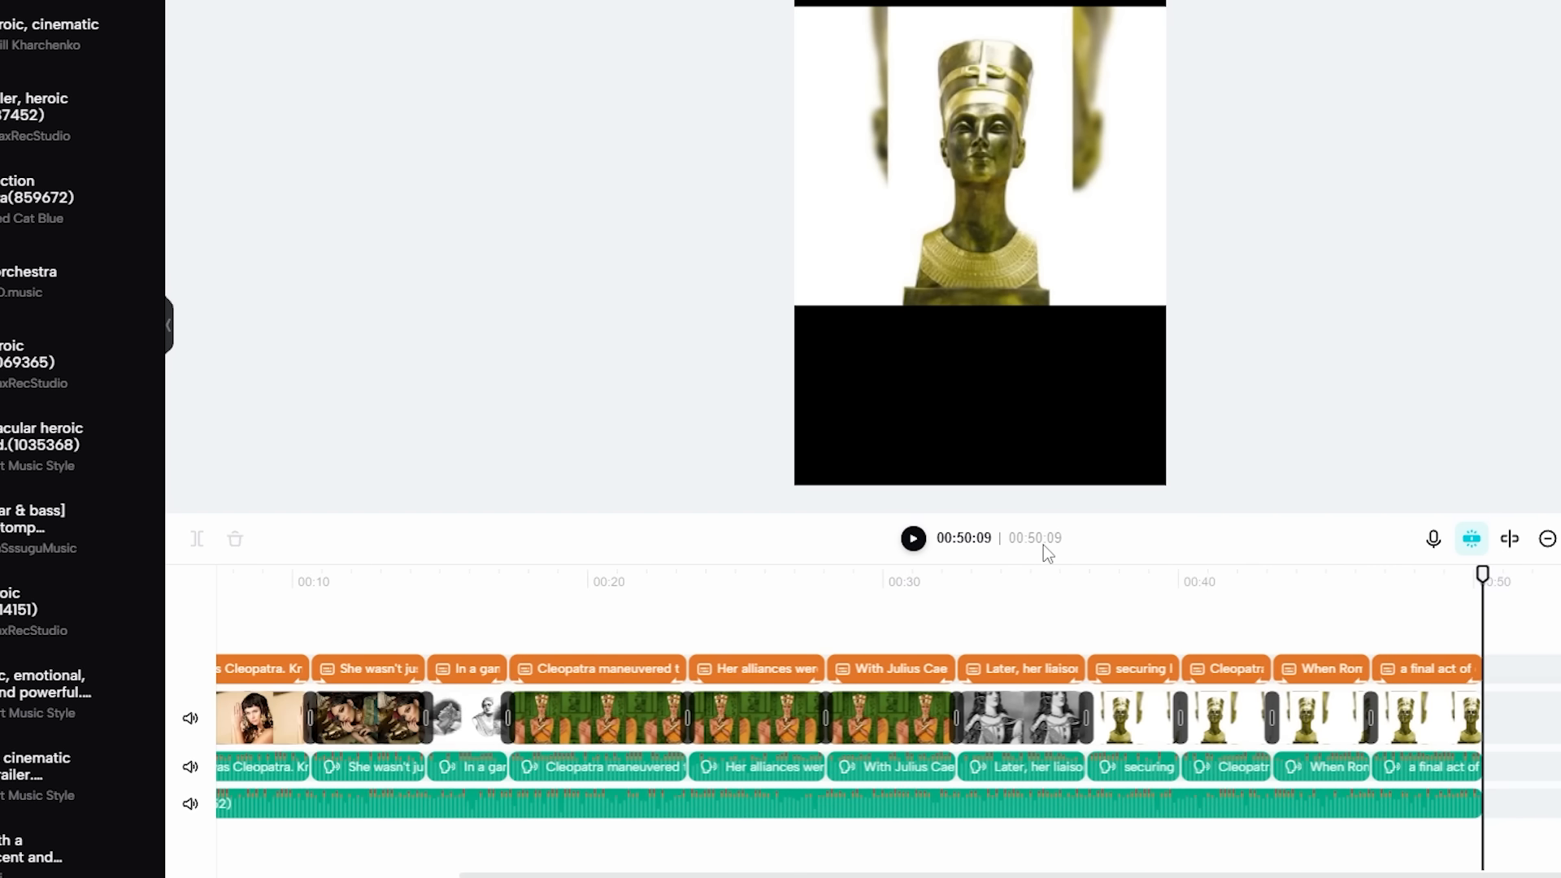
{"action": "left_click", "coordinate": [914, 538]}
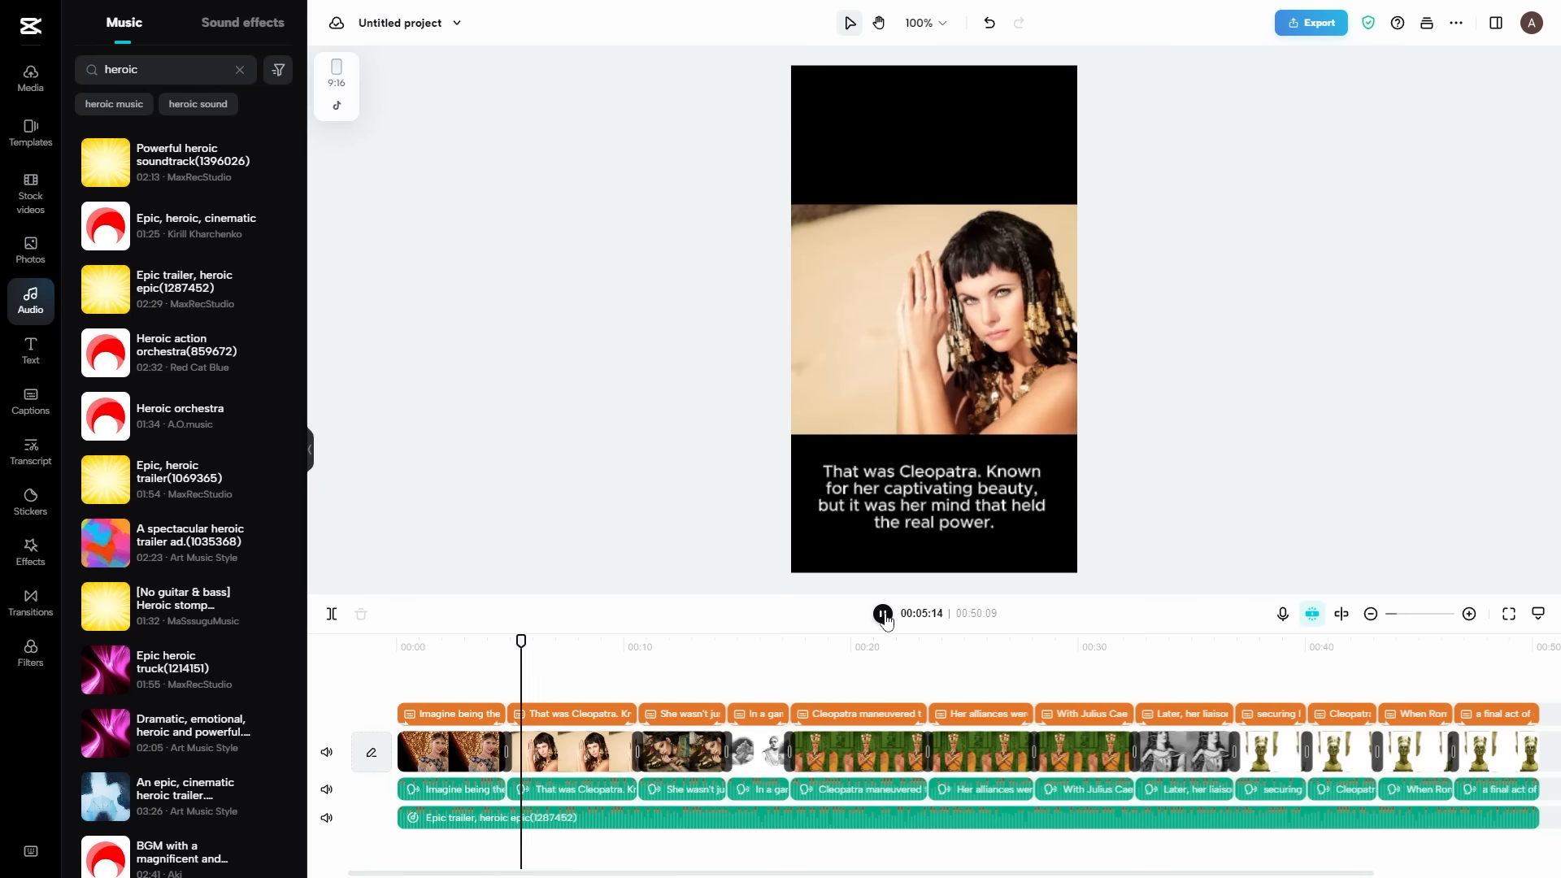
{"action": "left_click", "coordinate": [883, 614]}
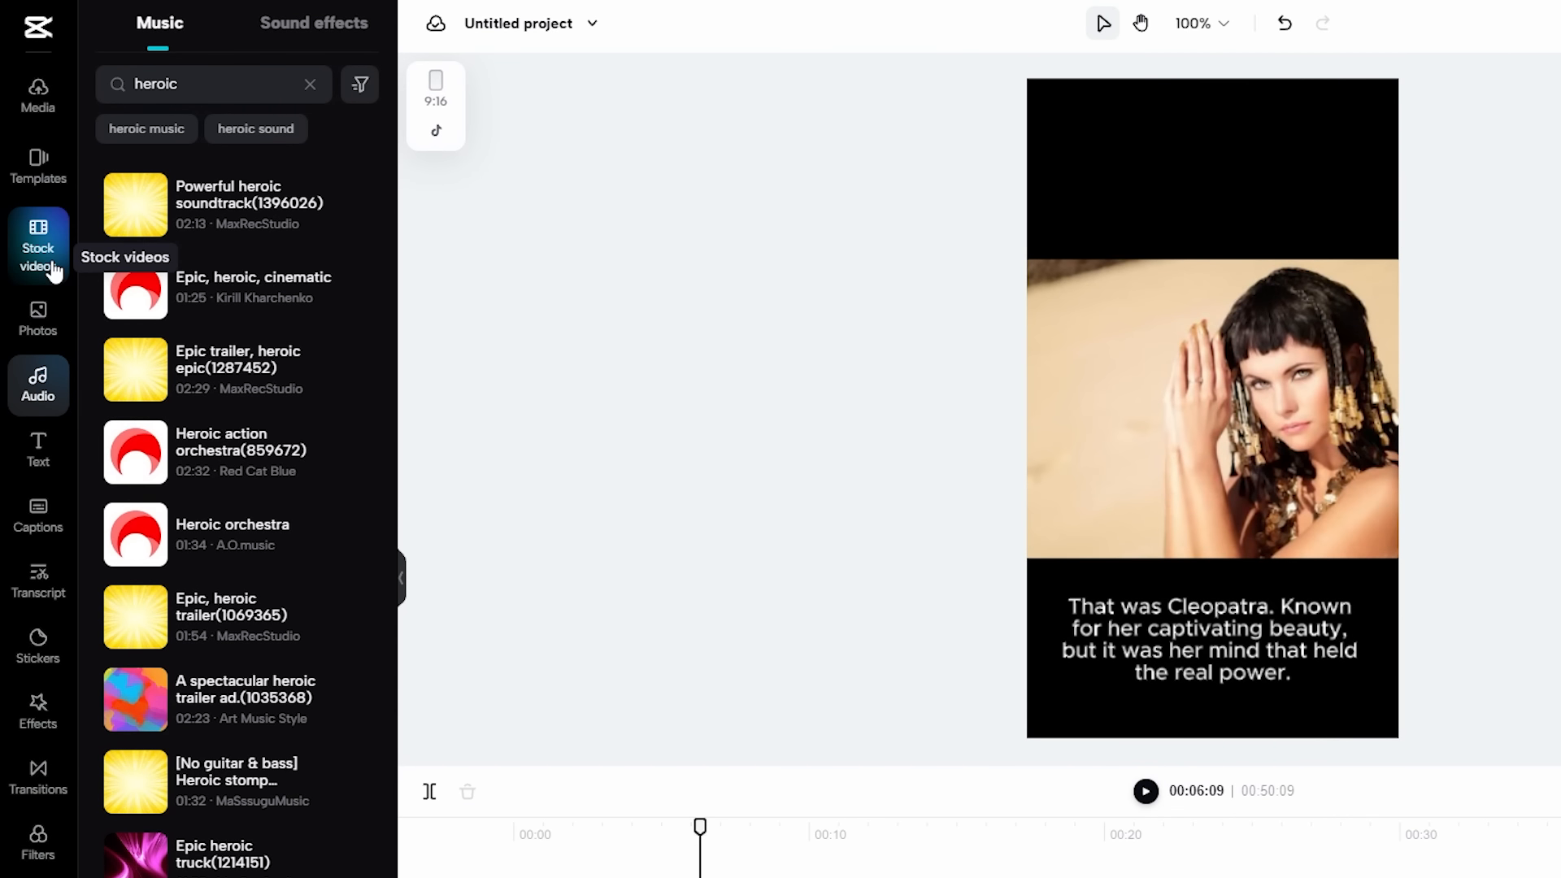
{"action": "left_click", "coordinate": [38, 210]}
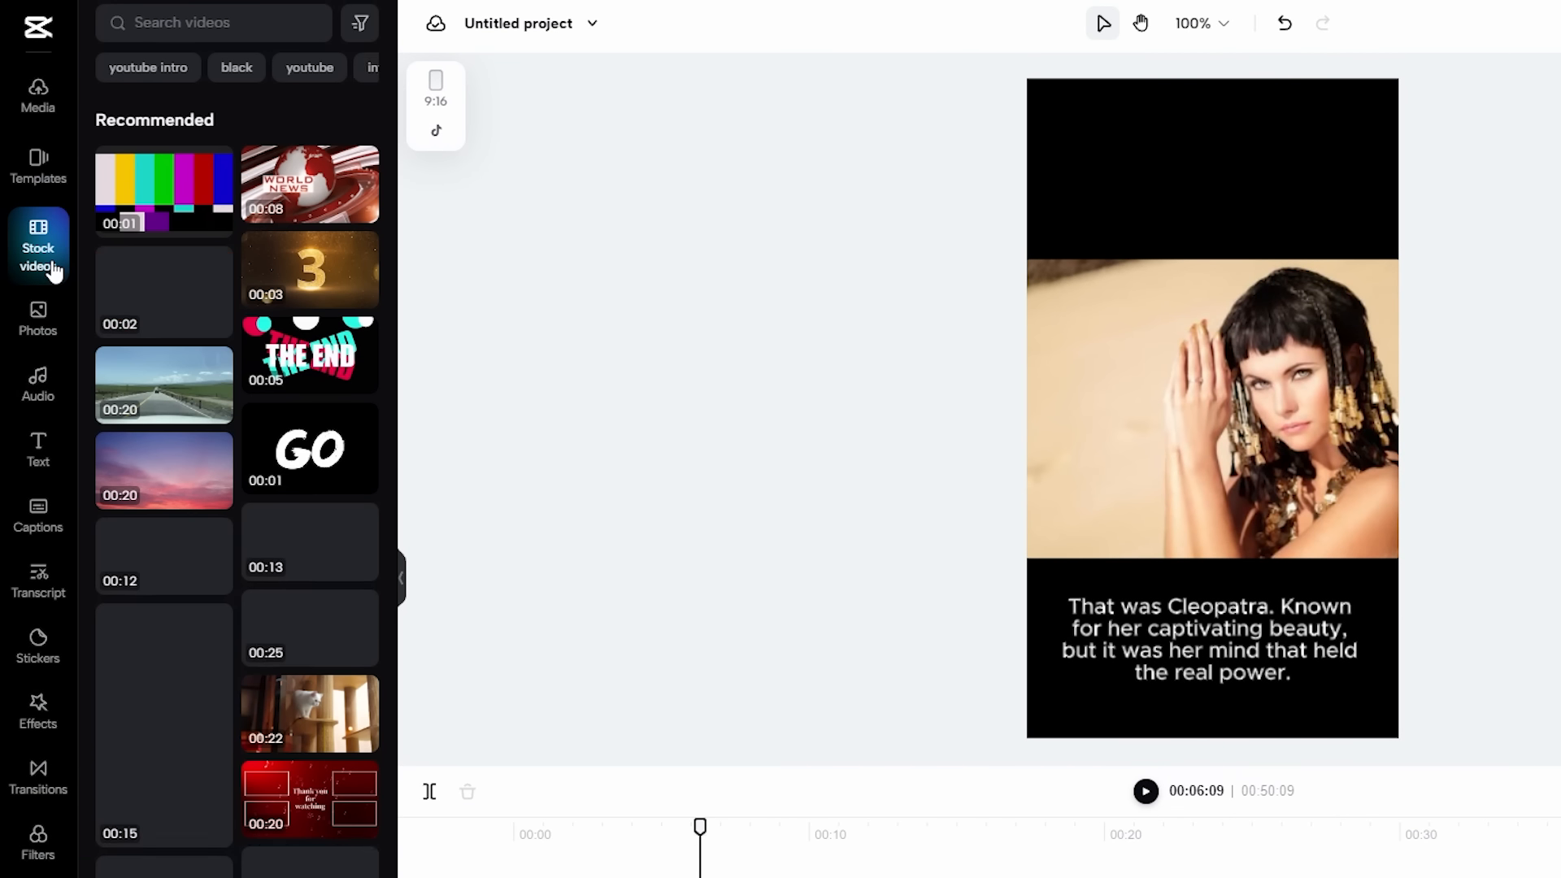
{"action": "left_click", "coordinate": [38, 317]}
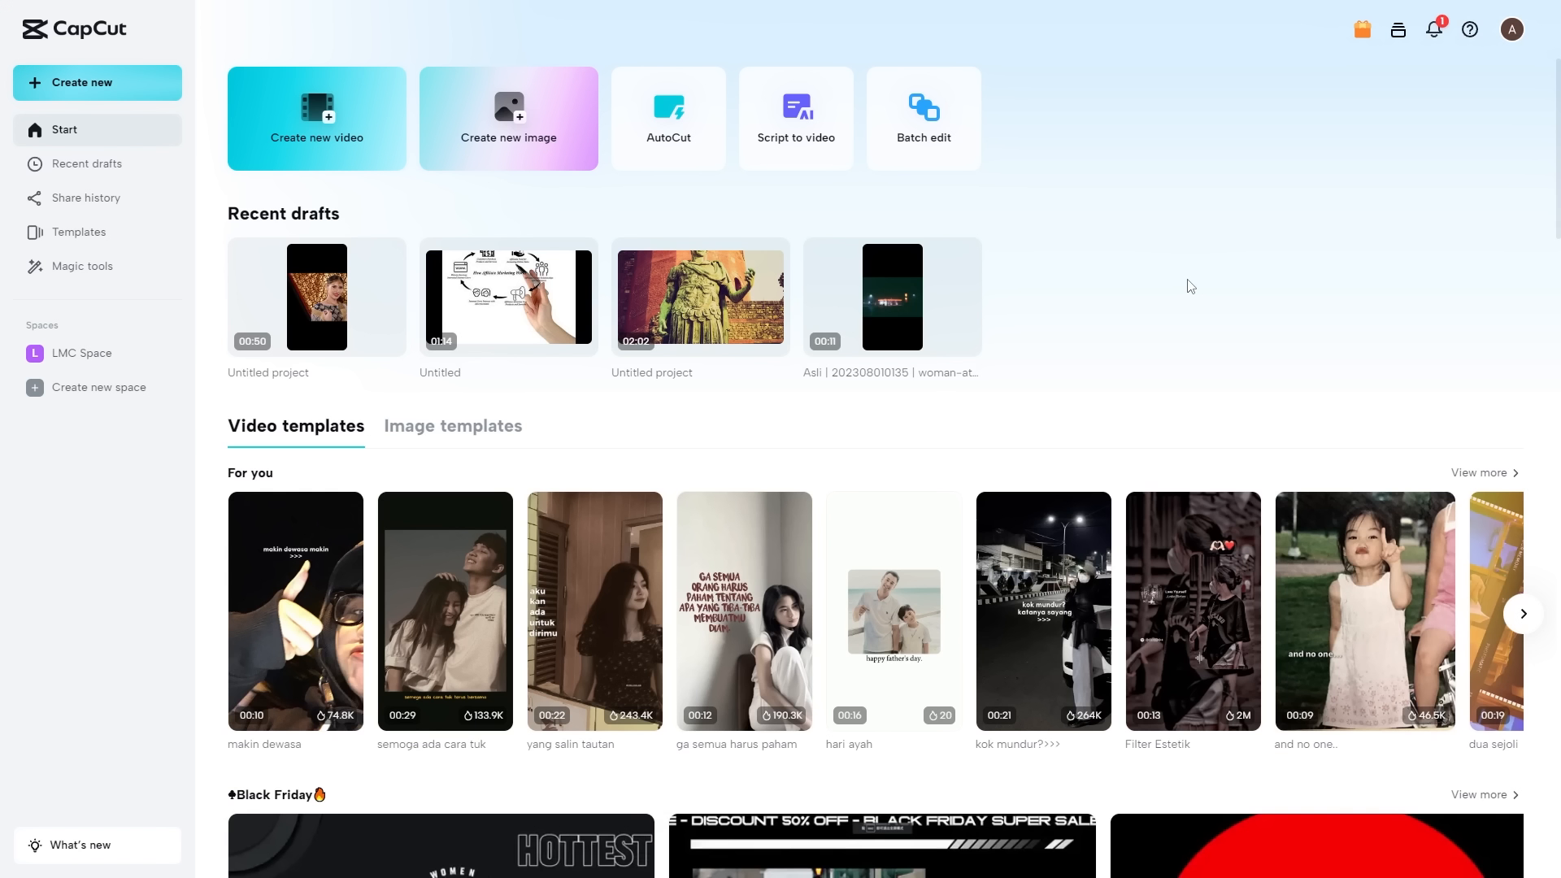
Step: Open CapCut's Text to image tool and generate images from the prompt "ninja warrior"
{"action": "left_click", "coordinate": [86, 273]}
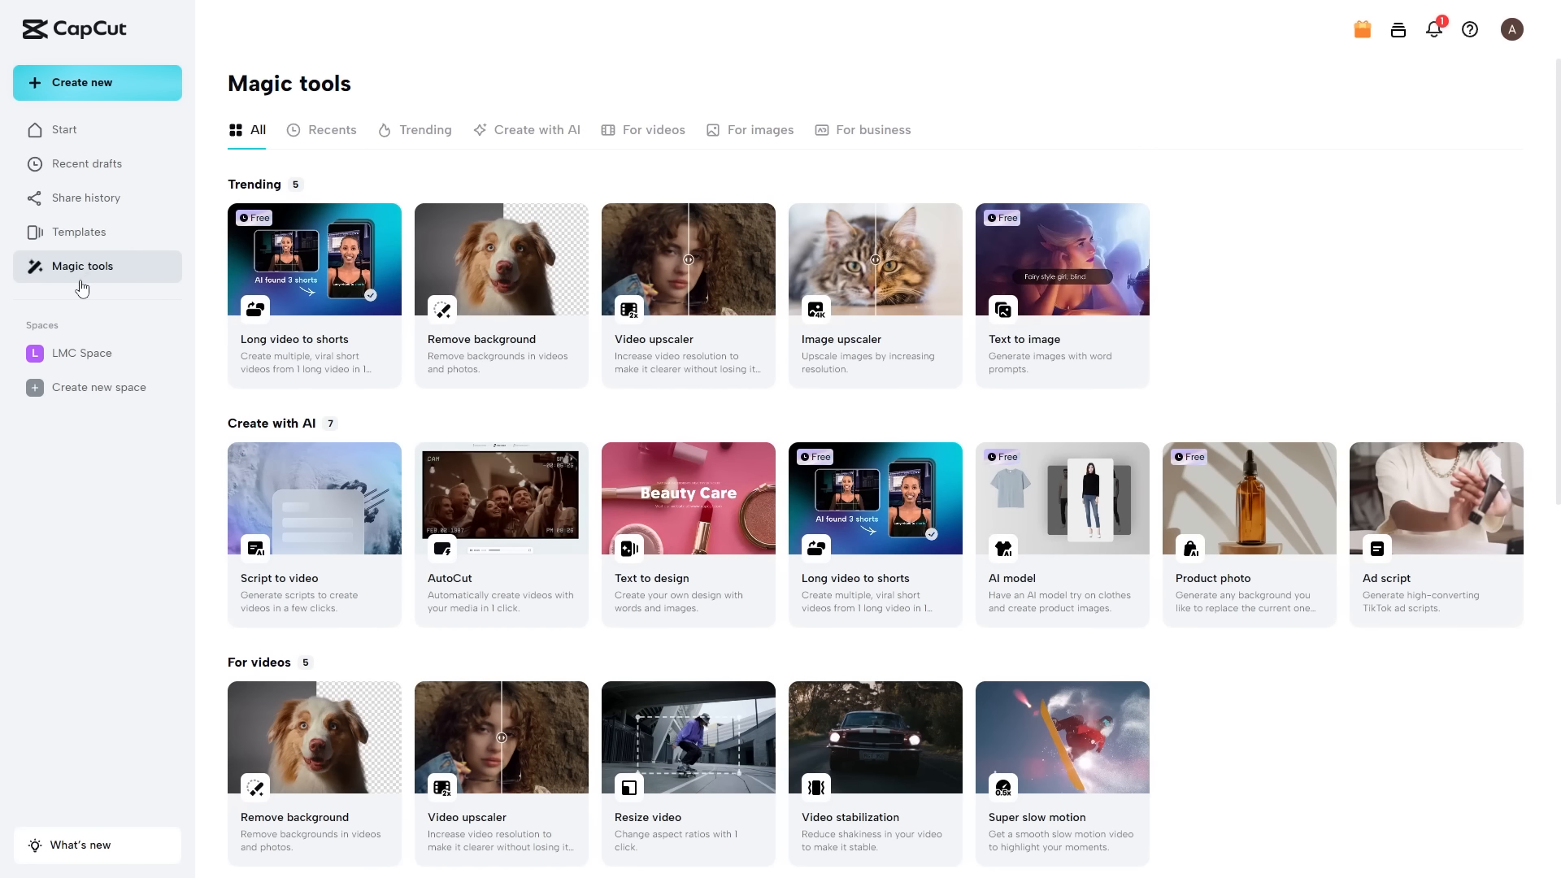
{"action": "left_click", "coordinate": [1065, 282]}
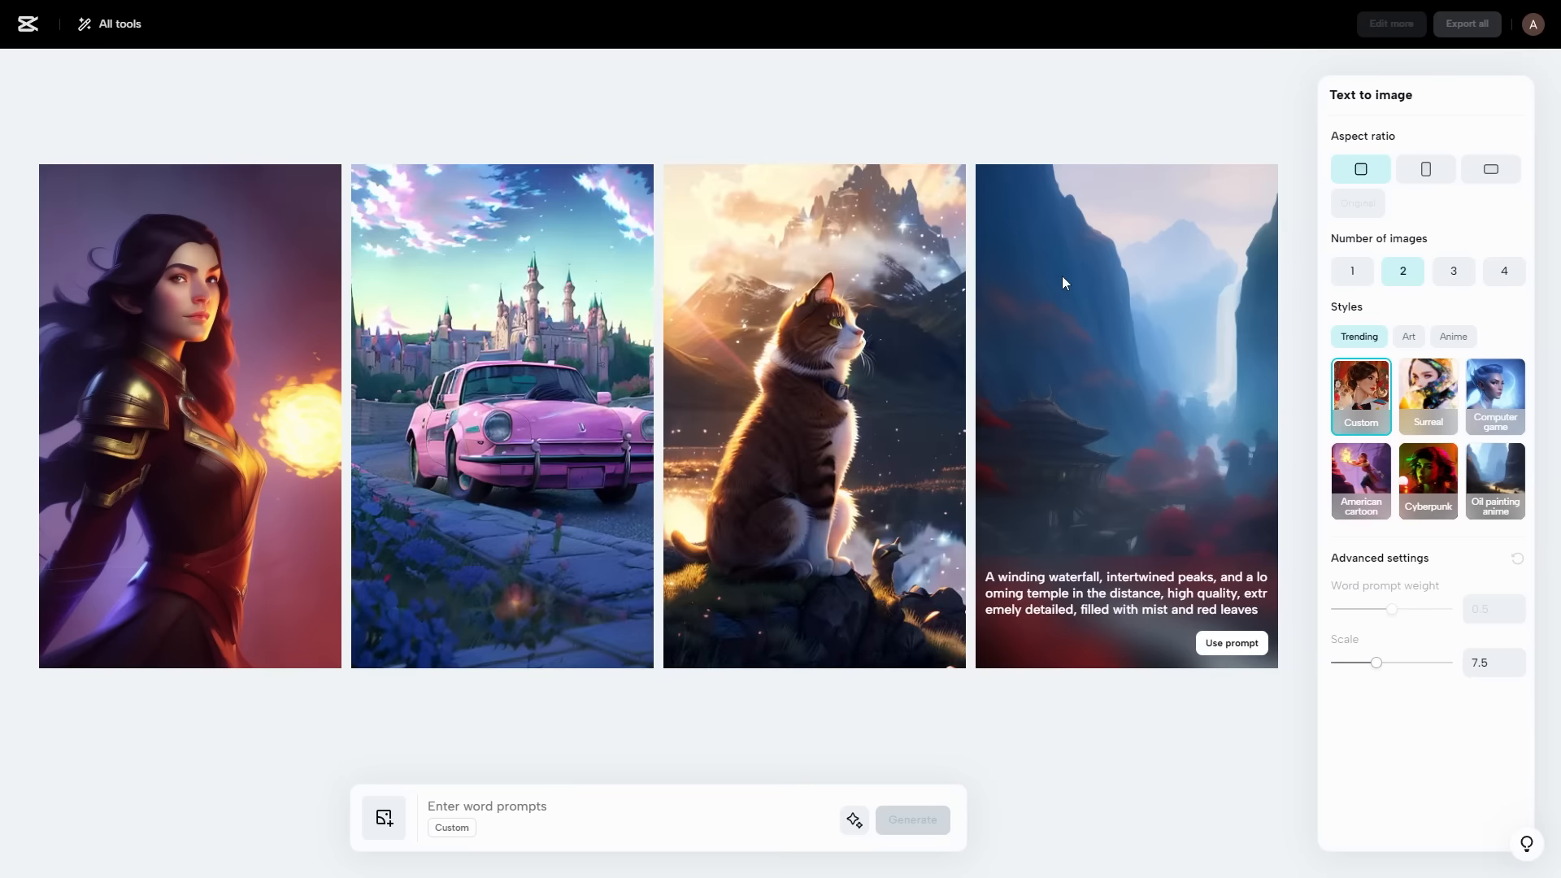
{"action": "left_click", "coordinate": [607, 799]}
{"action": "type", "text": "ninja warrior"}
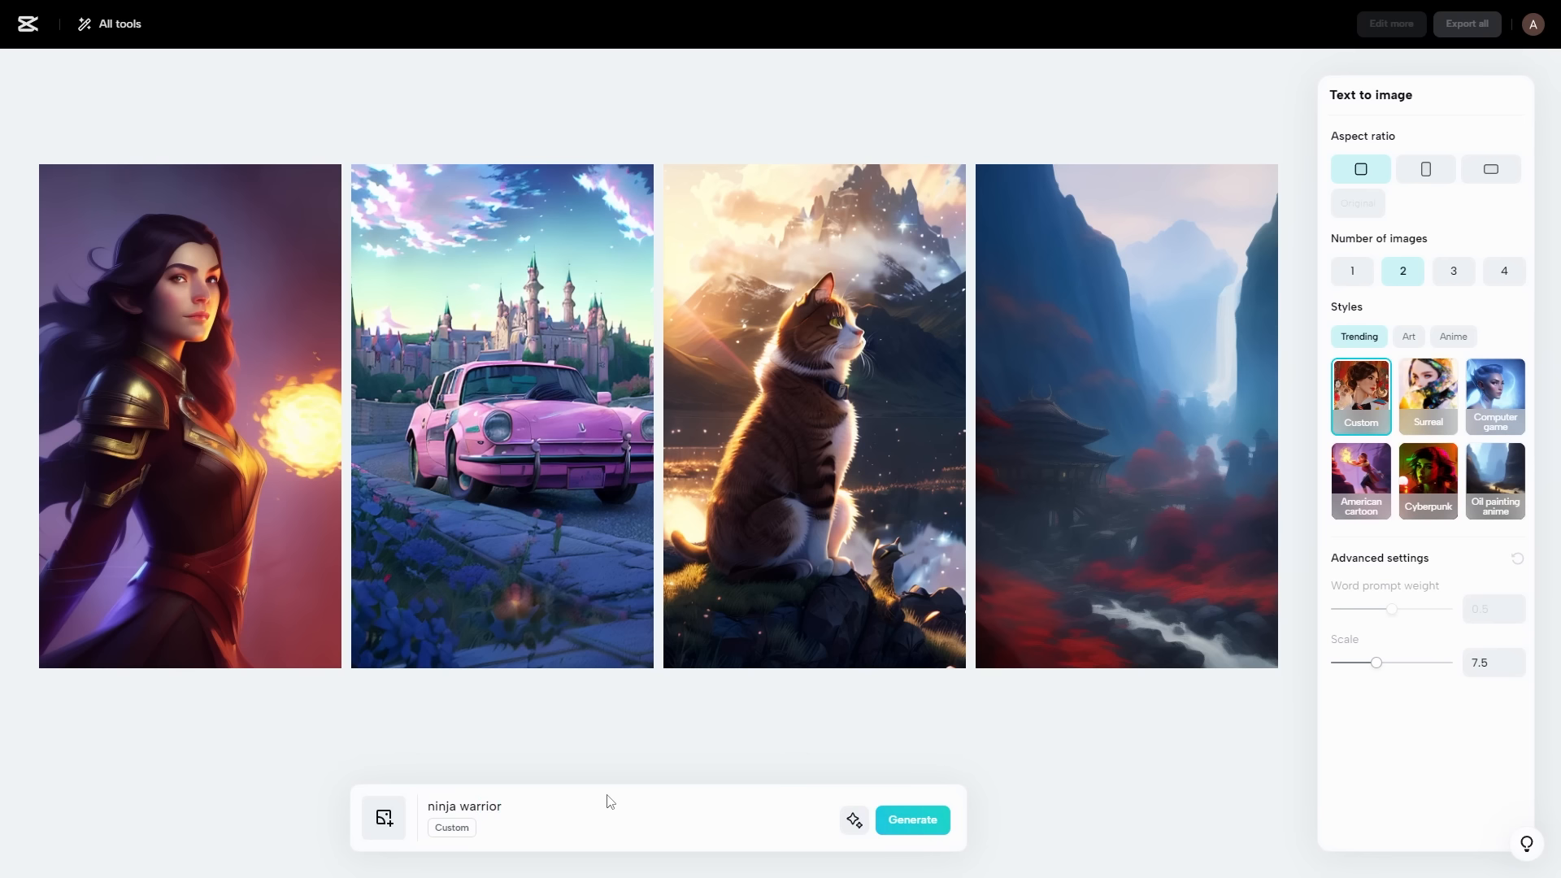
{"action": "left_click", "coordinate": [910, 819]}
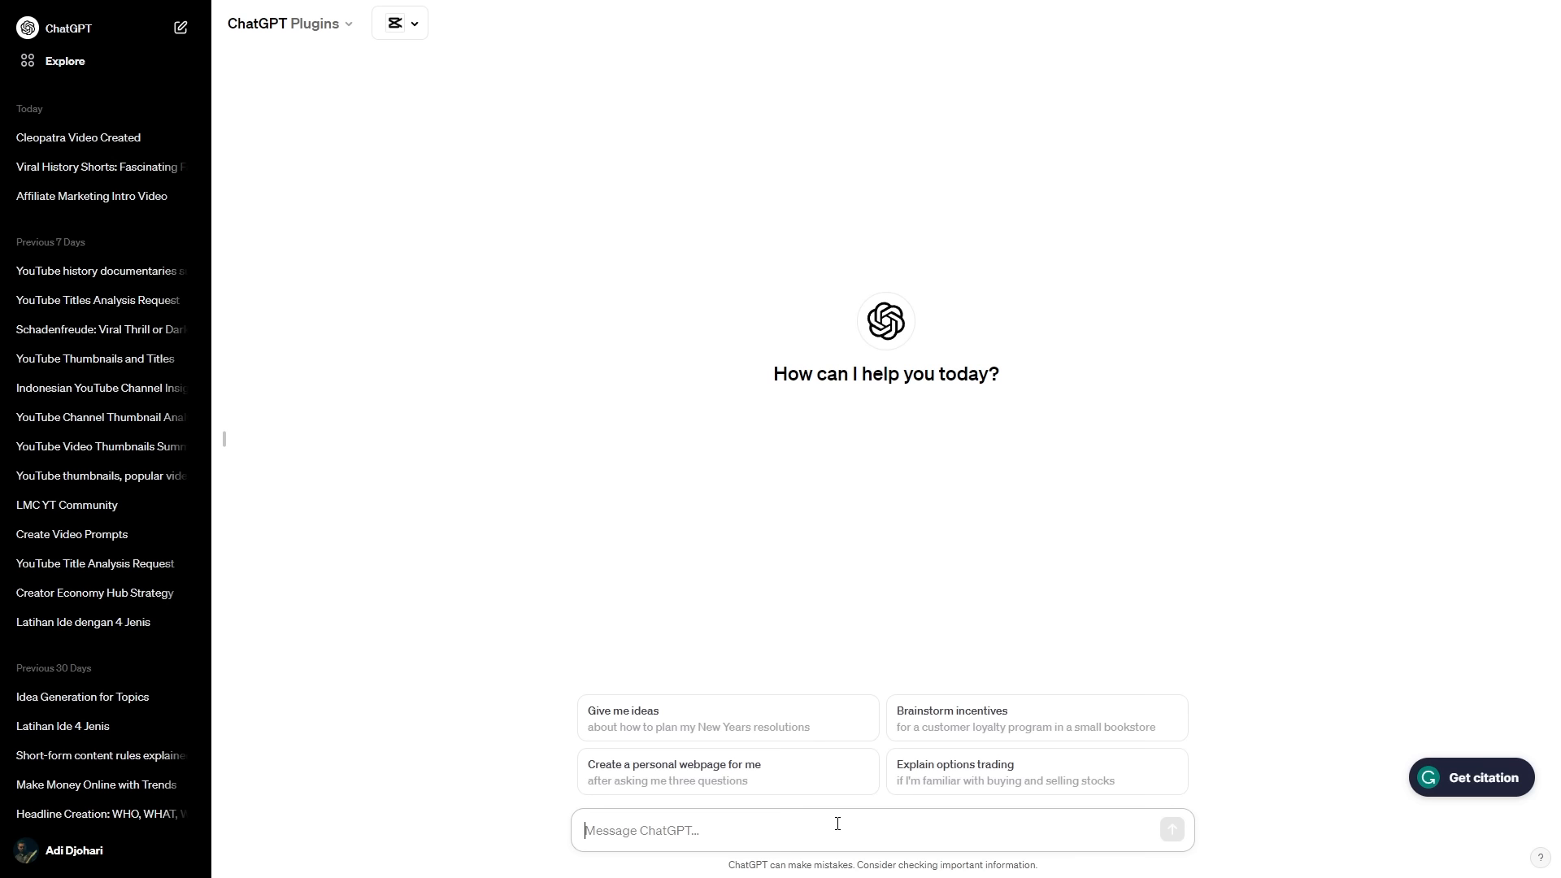
Step: Switch to ChatGPT and request "generate several text-to-image prompts based on the following script:", followed by the pasted Cleopatra script
{"action": "type", "text": "generate several text"}
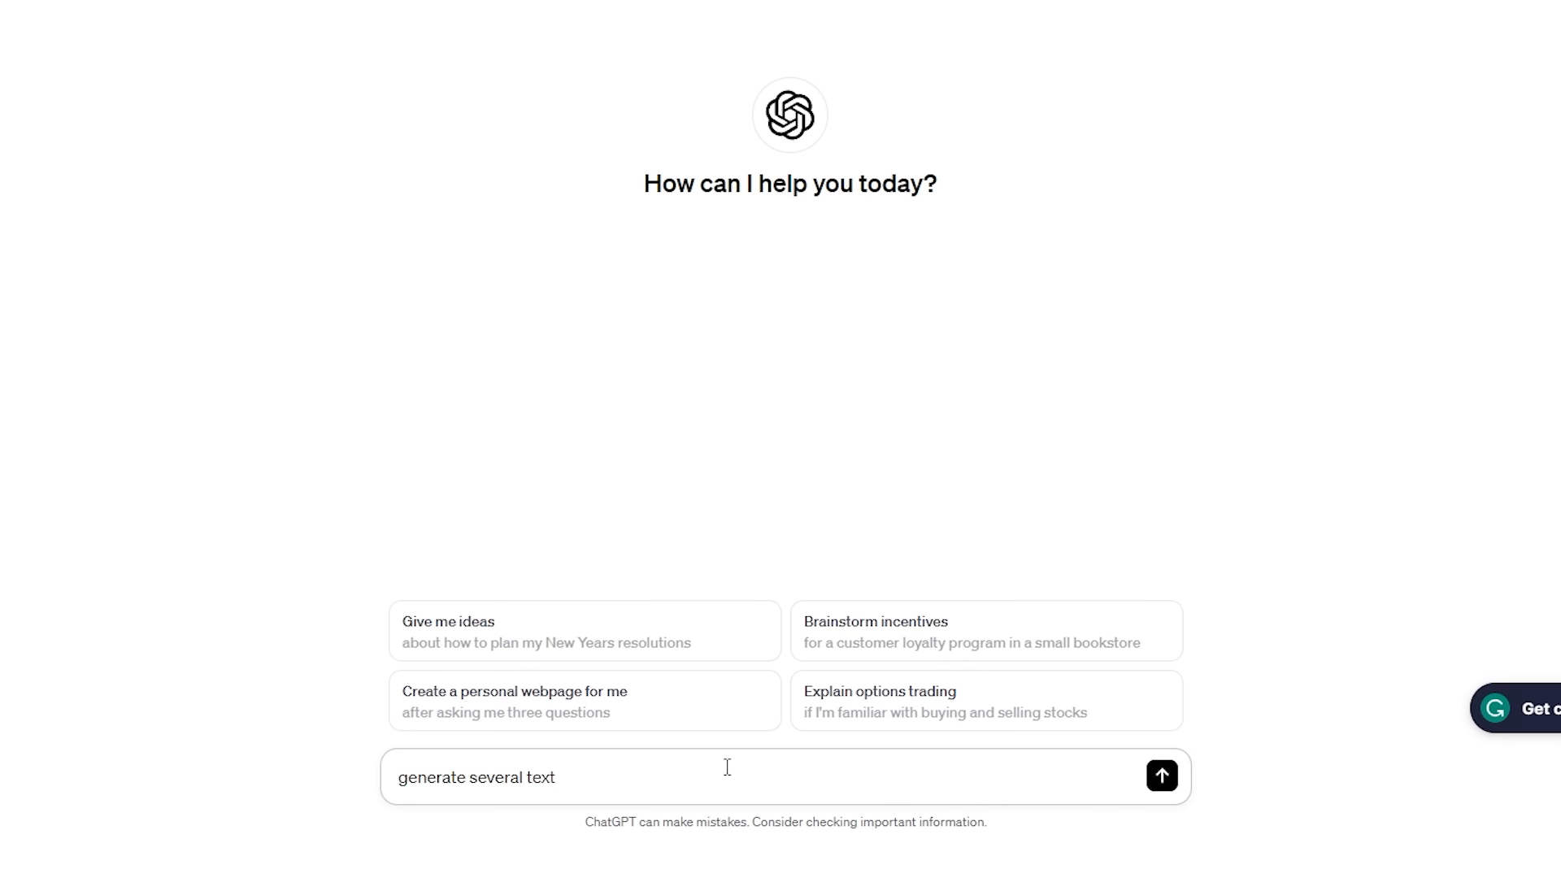
{"action": "type", "text": "-to-image prompts based on the follo"}
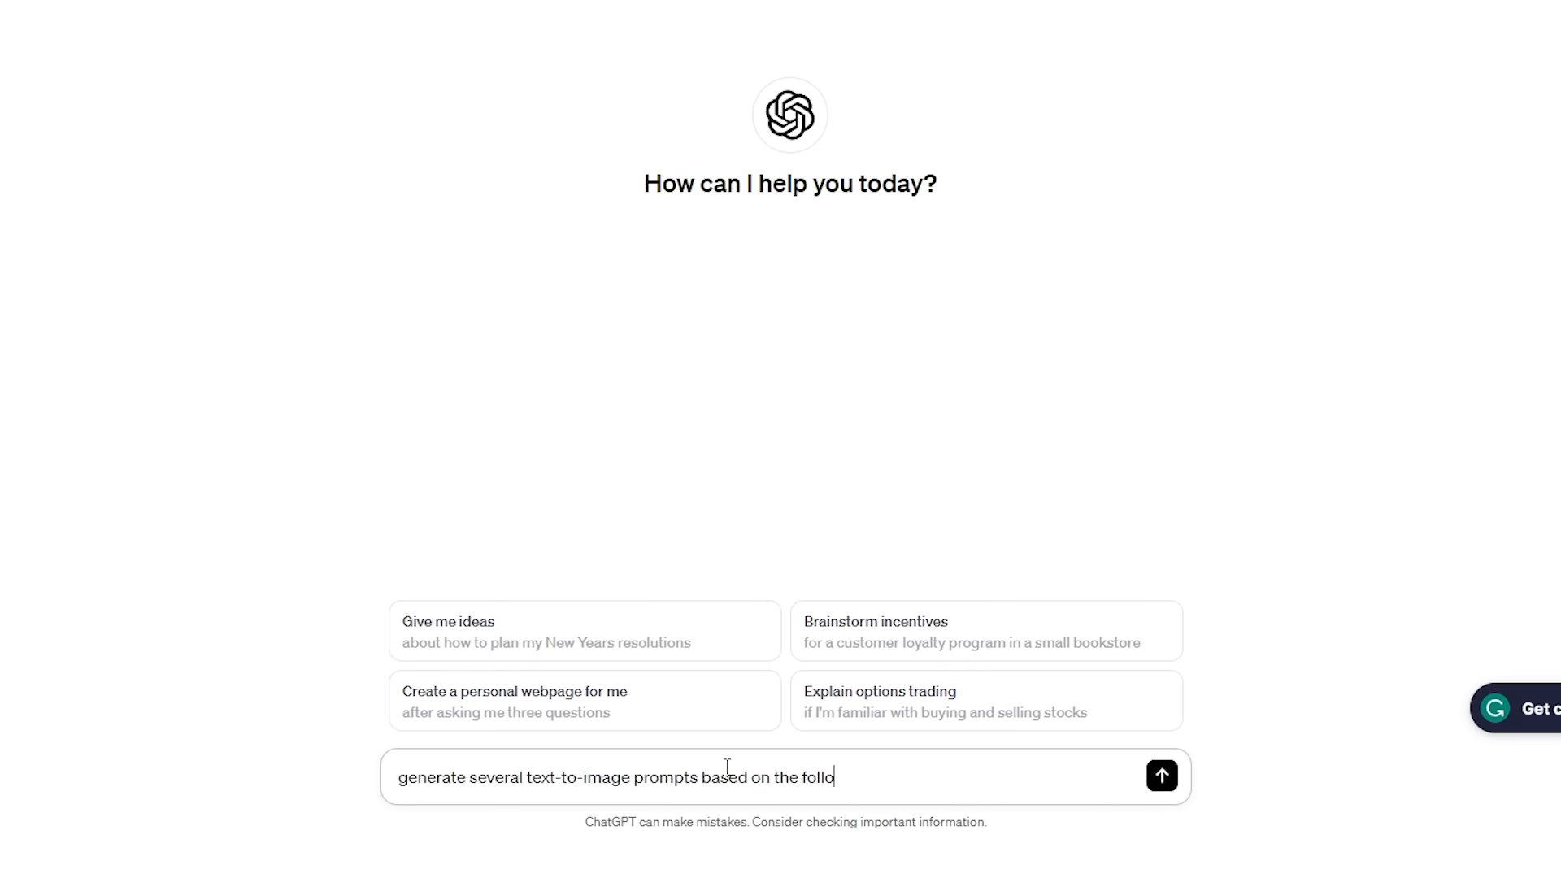
{"action": "type", "text": "wing script:"}
{"action": "key", "text": "shift+Return"}
{"action": "key", "text": "shift+Return"}
{"action": "key", "text": "ctrl+v"}
{"action": "key", "text": "Return"}
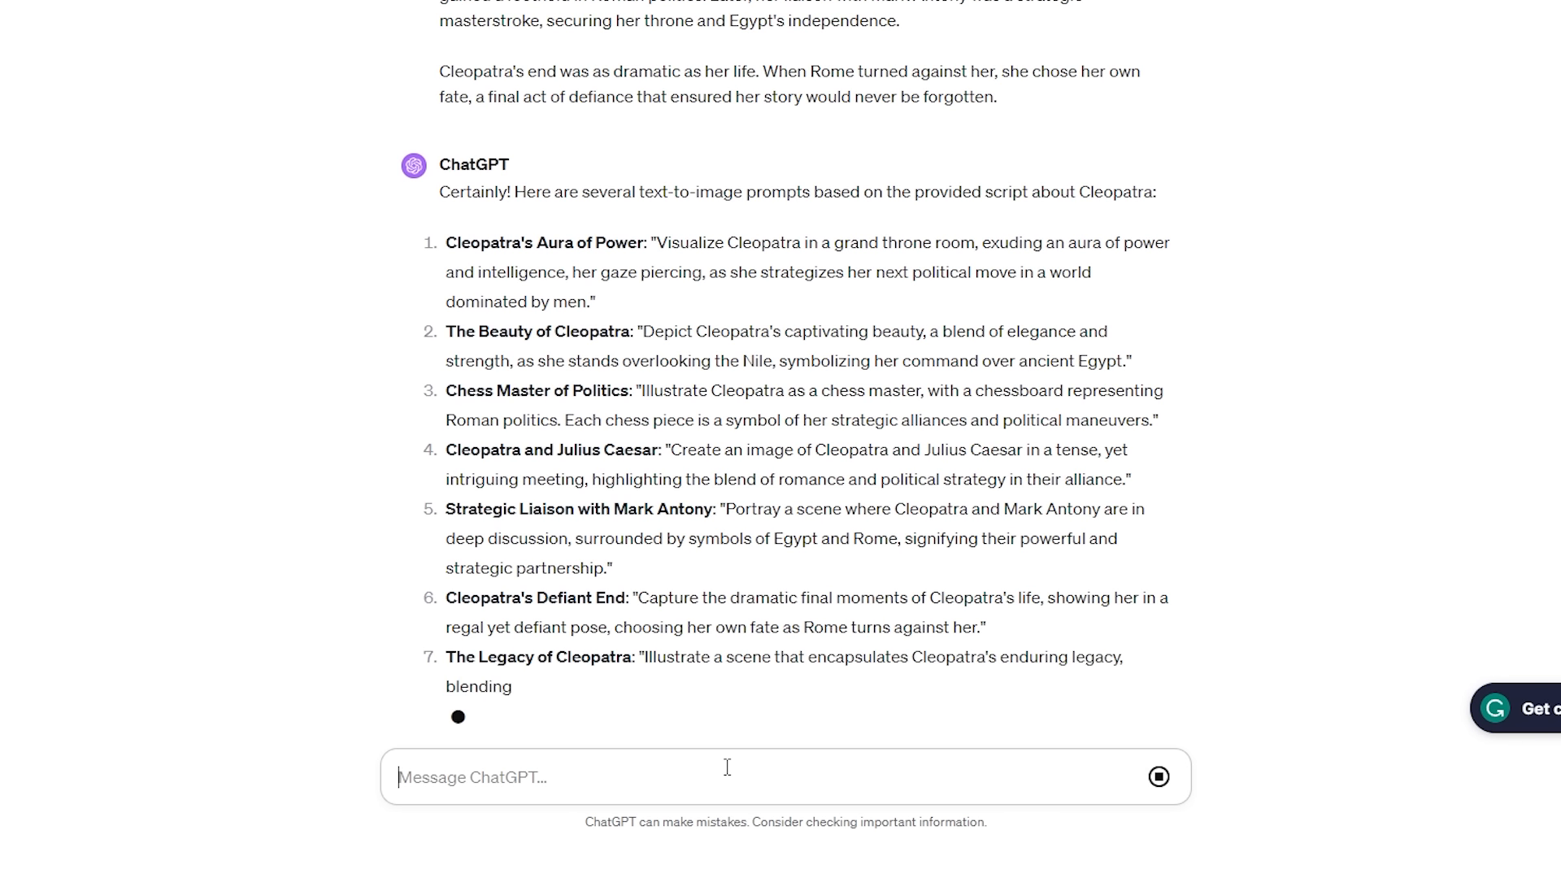
Step: Copy the Cleopatra throne room prompt into CapCut's Text to image and generate portrait images in the Surreal art style
{"action": "left_click_drag", "start_coordinate": [656, 108], "coordinate": [591, 169]}
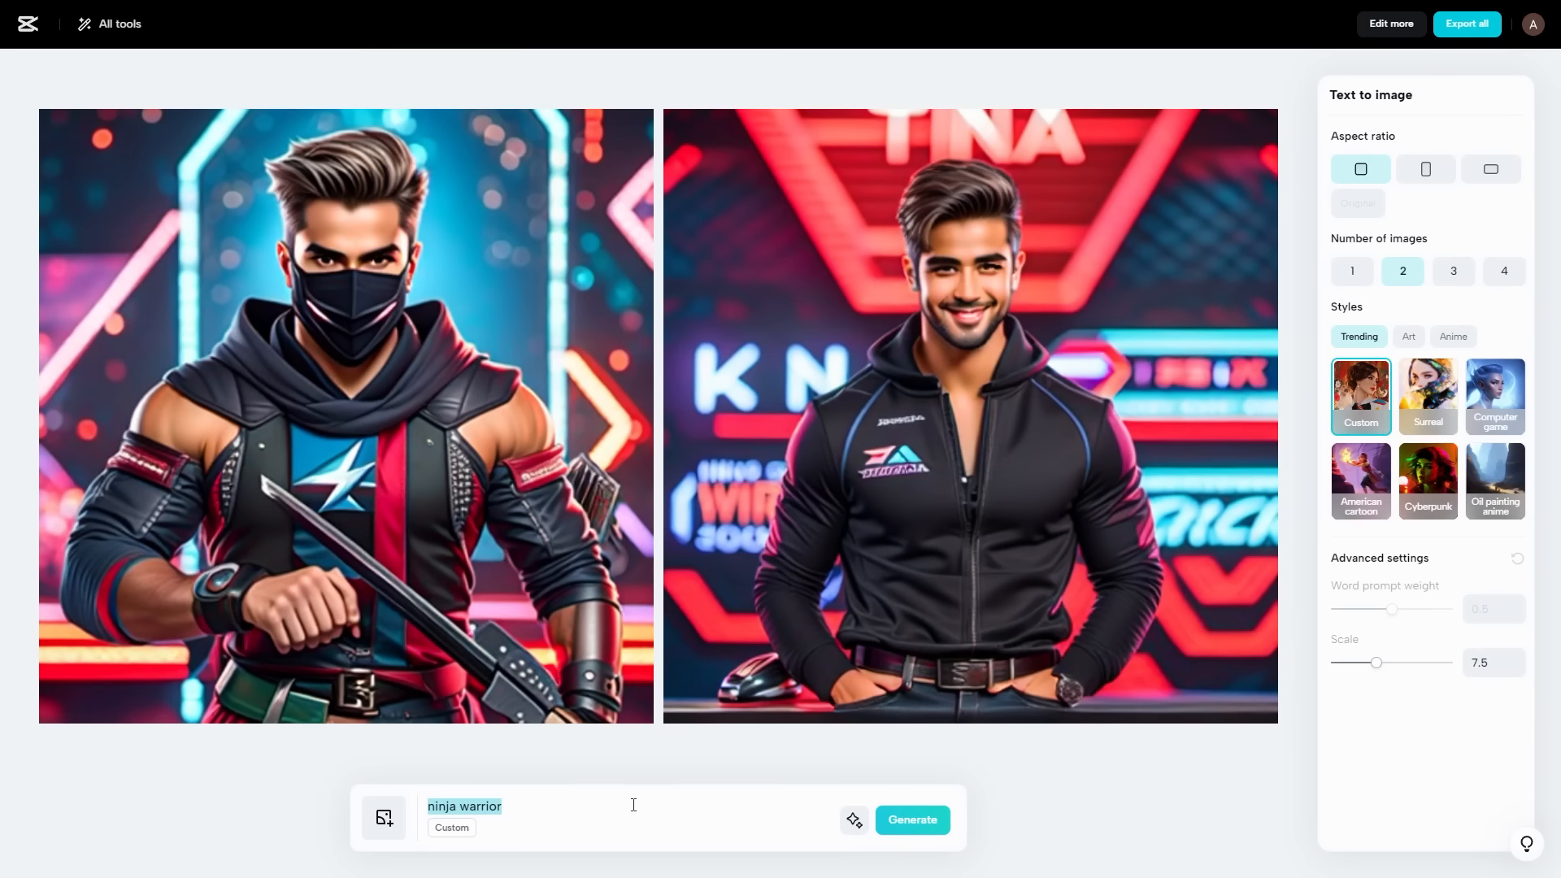
{"action": "type", "text": "Visualize Cleopatra in a grand throne room, exuding an aura of power and intelligence, her gaze piercing, as she strategizes her next political move in a world dominated by men."}
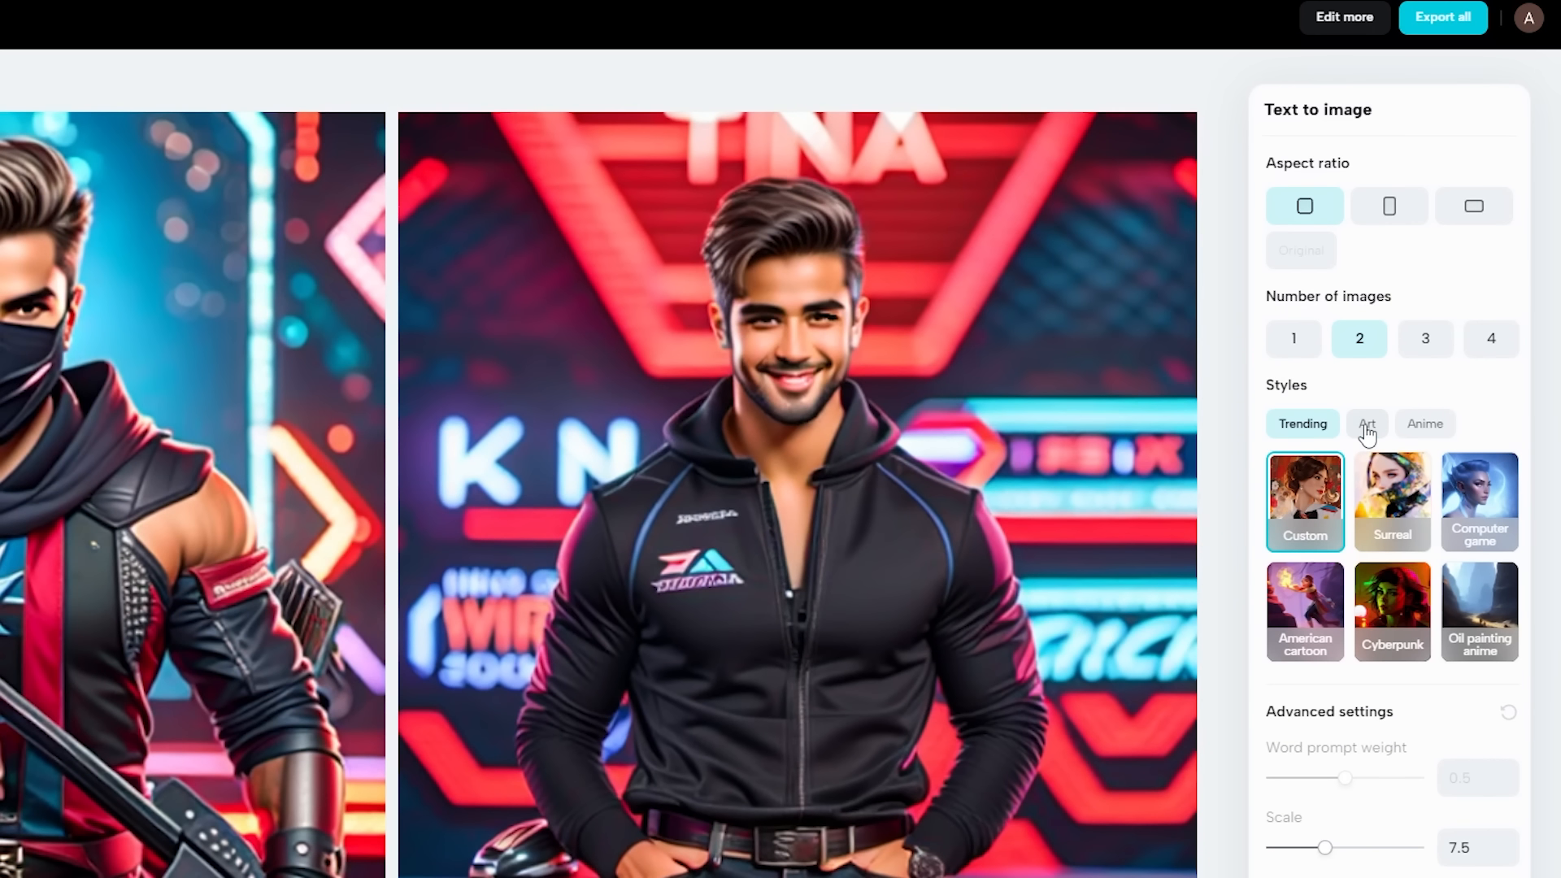
{"action": "left_click", "coordinate": [1368, 425]}
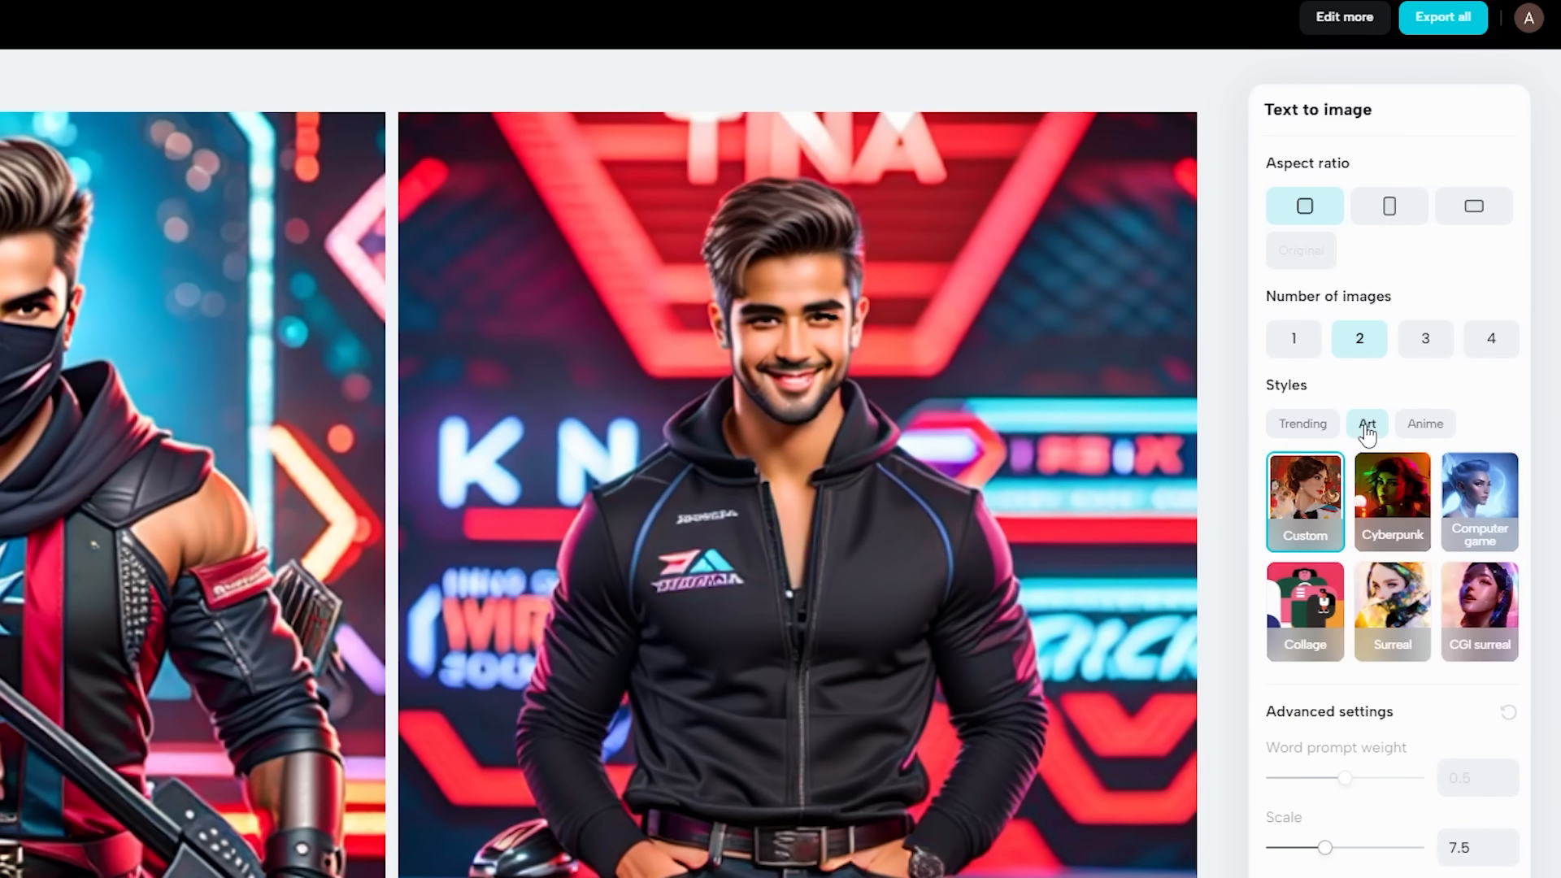
{"action": "left_click", "coordinate": [1404, 584]}
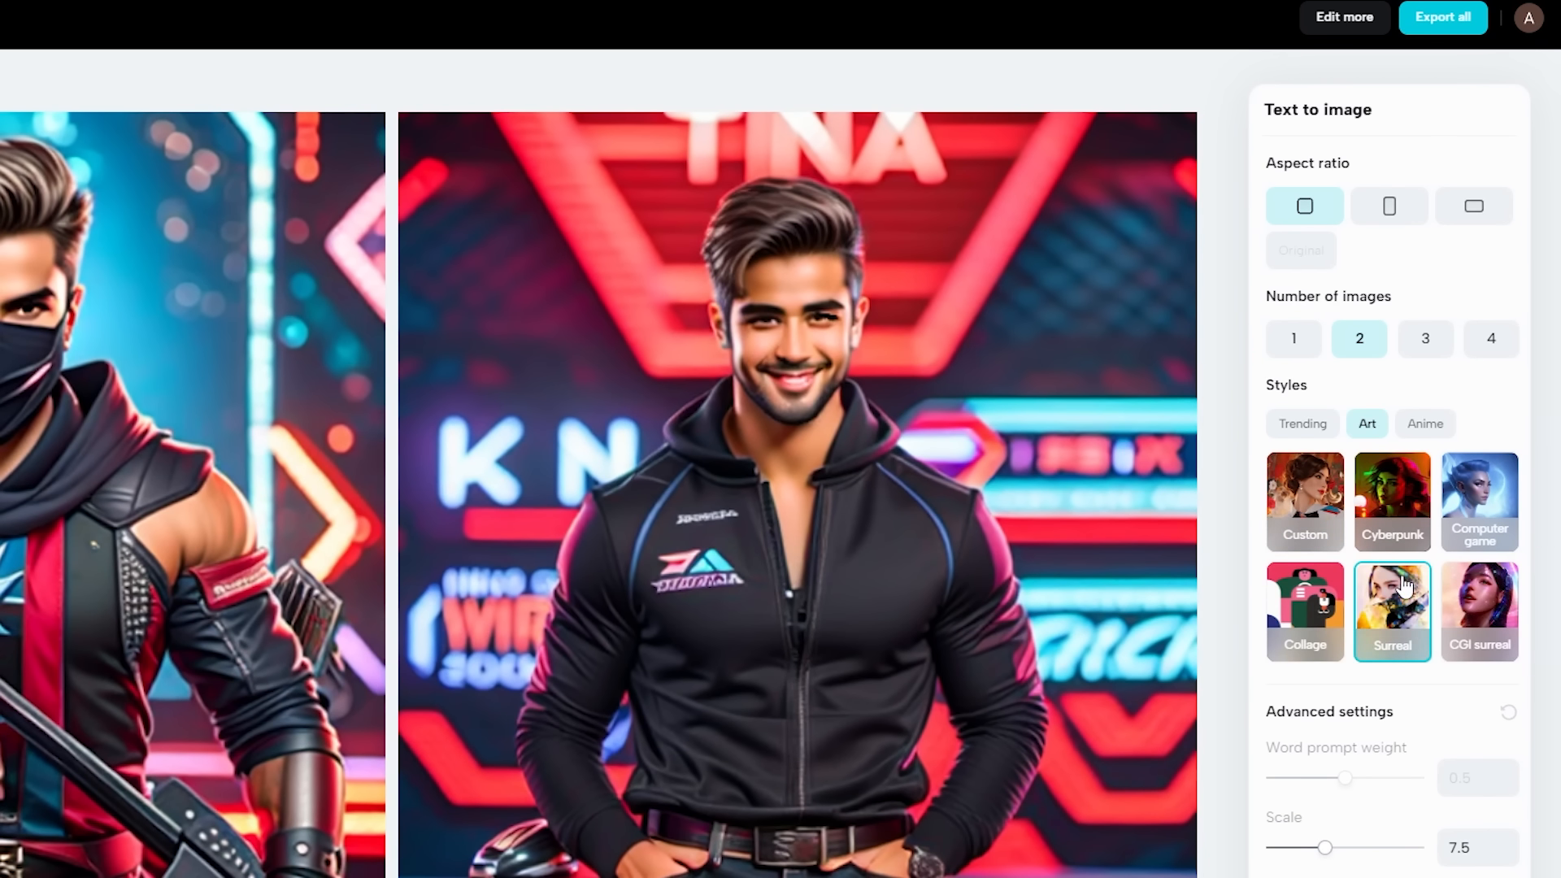
{"action": "left_click", "coordinate": [1392, 216]}
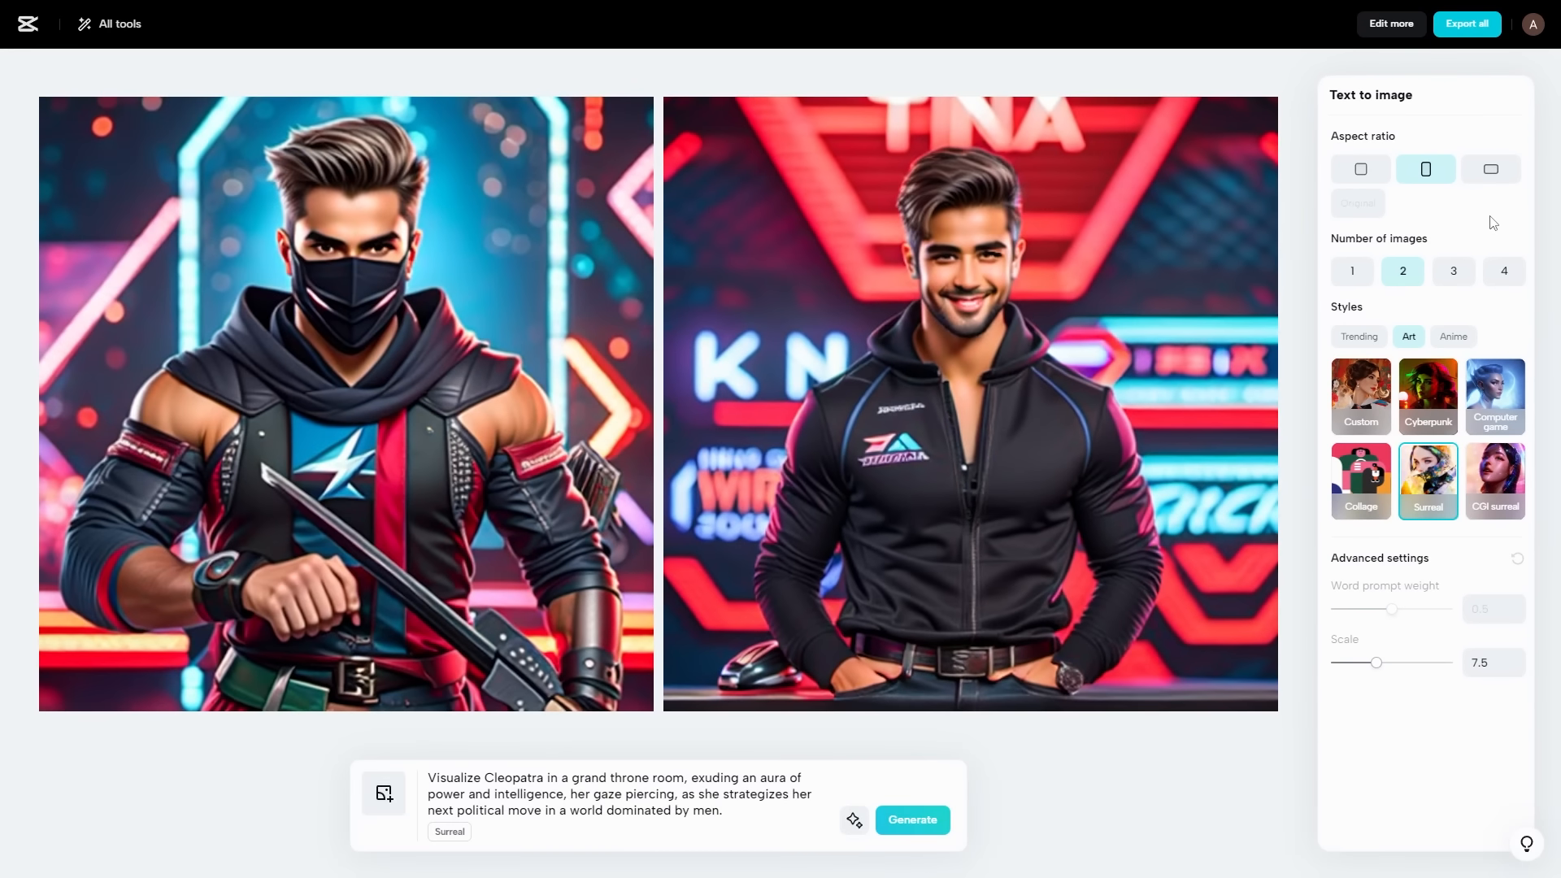
{"action": "left_click", "coordinate": [913, 820]}
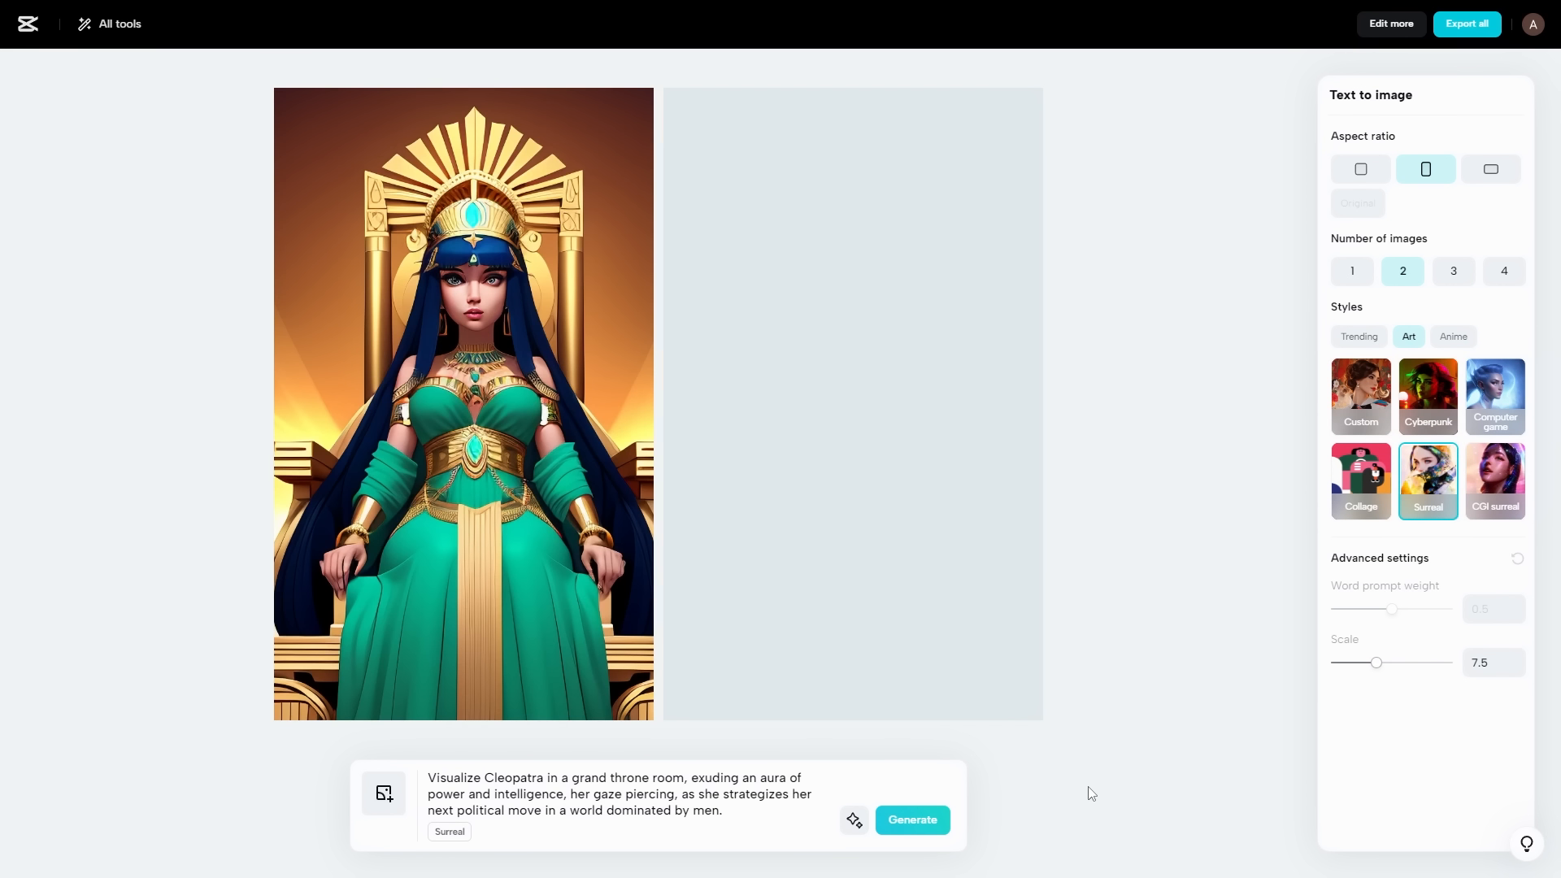
Step: Copy ChatGPT's second prompt, Cleopatra overlooking the Nile, into CapCut's Text to image and generate its images
{"action": "mouse_move", "coordinate": [998, 539]}
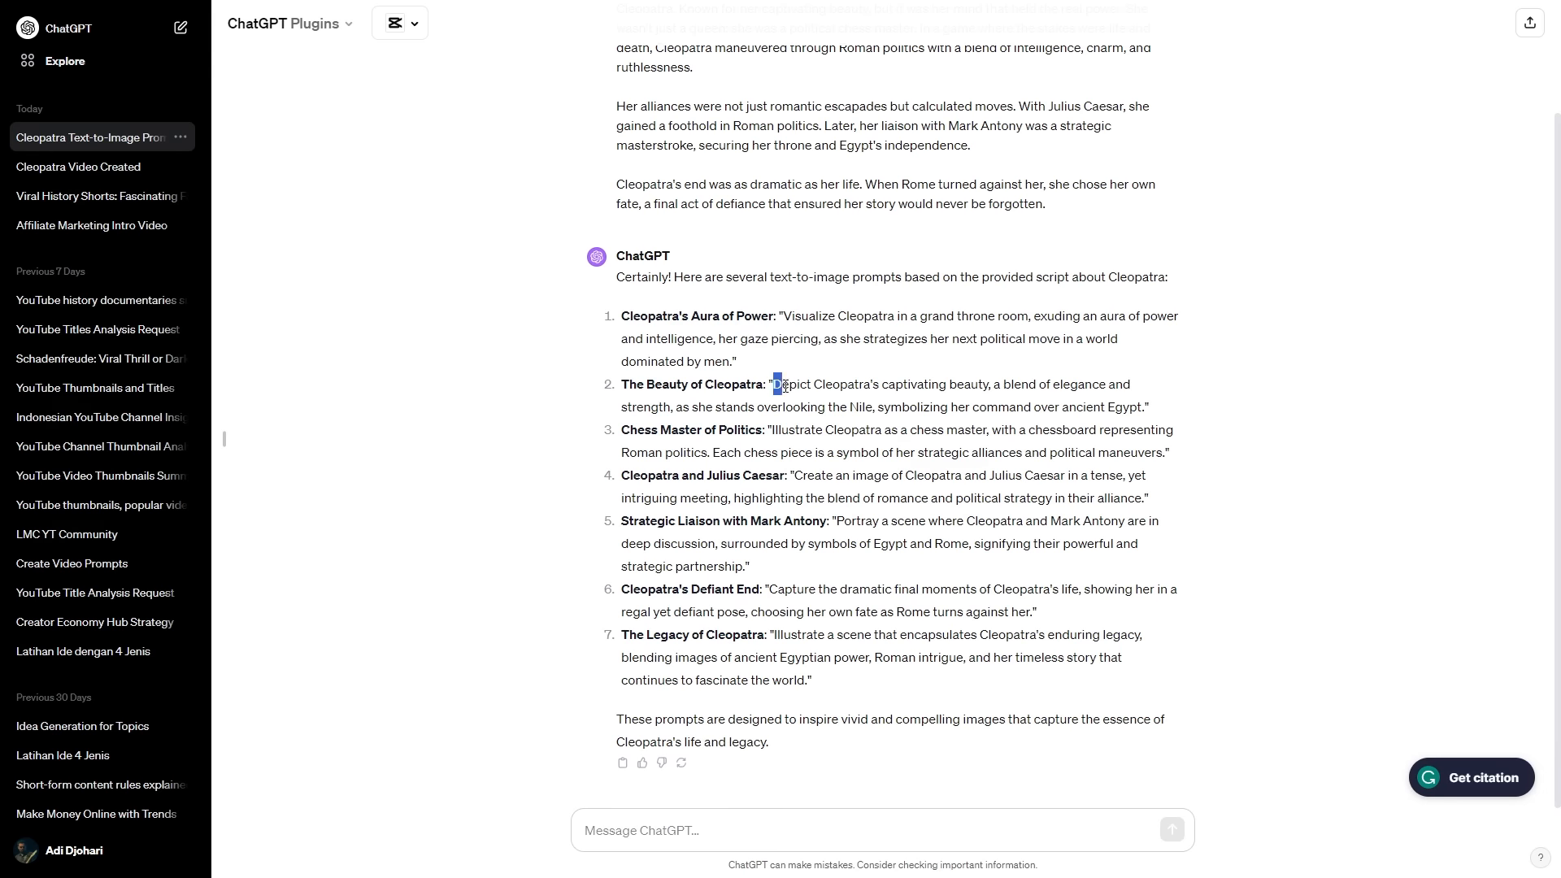
{"action": "left_click_drag", "start_coordinate": [774, 384], "coordinate": [1144, 407]}
{"action": "type", "text": "Depict Cleopatra's captivating beauty, a blend of elegance and strength, as she stands overlooking the Nile, symbolizing her command over ancient Egypt."}
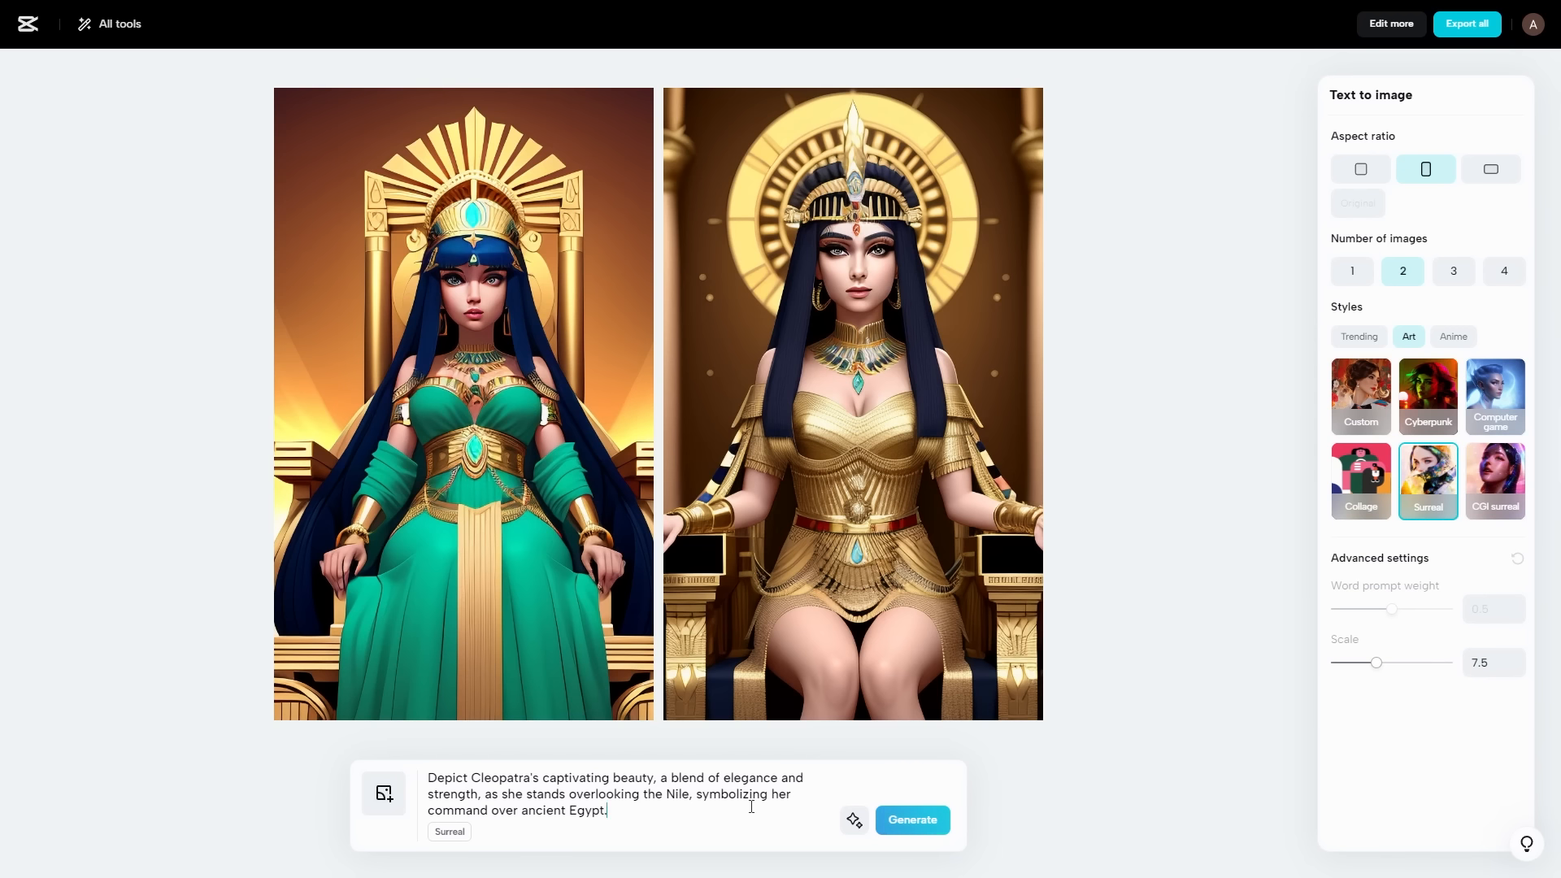
{"action": "left_click", "coordinate": [912, 820]}
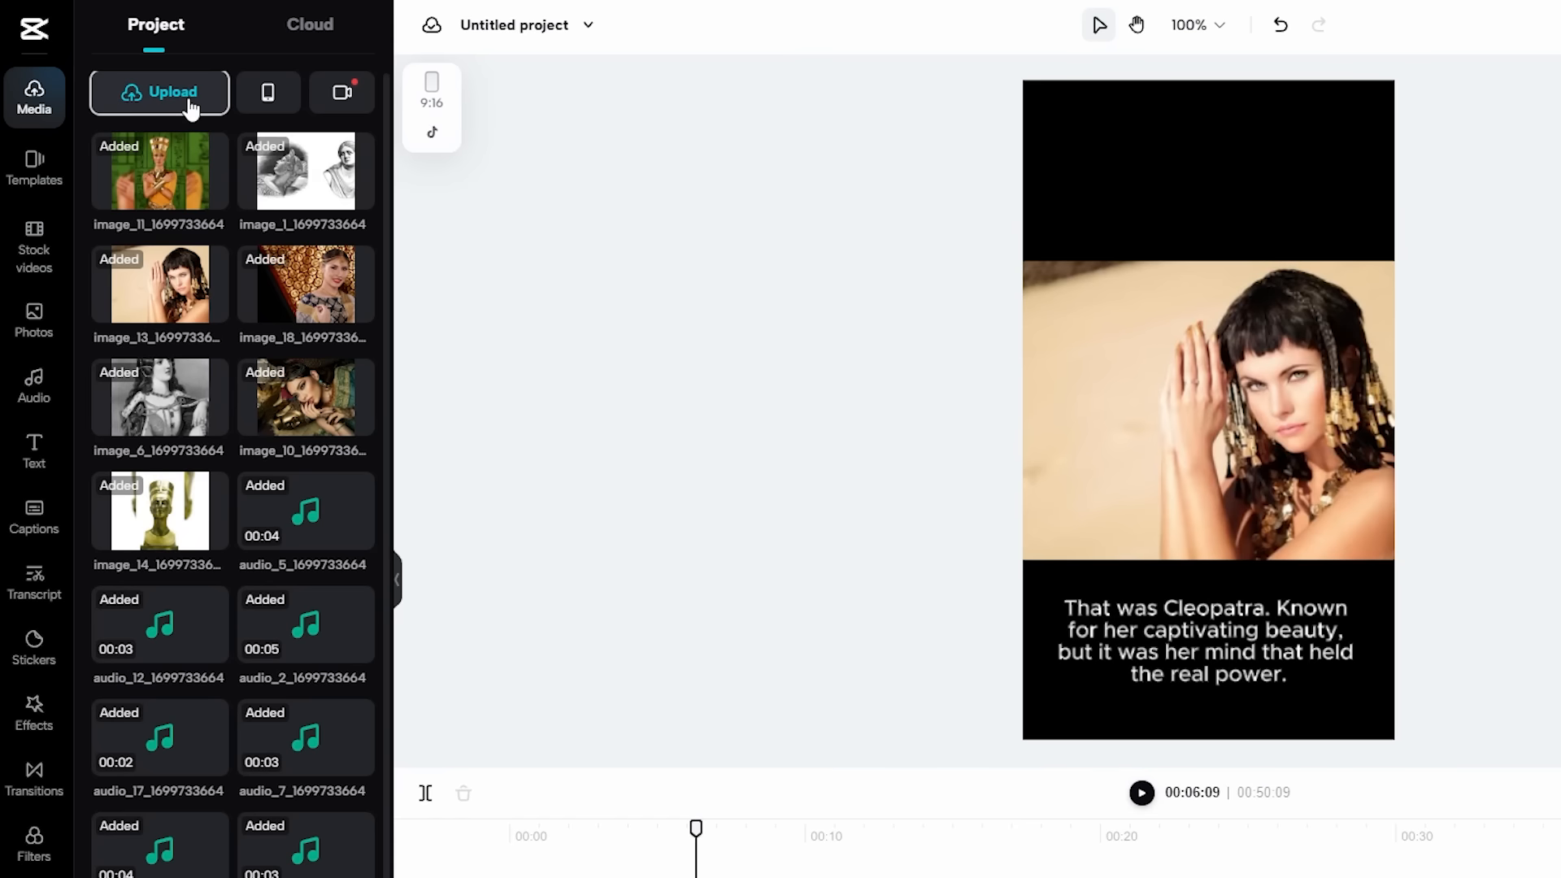
Step: Upload the six images cleo-01 to cleo-06 from the computer's GRAPHICS folder to the project media
{"action": "left_click", "coordinate": [188, 102]}
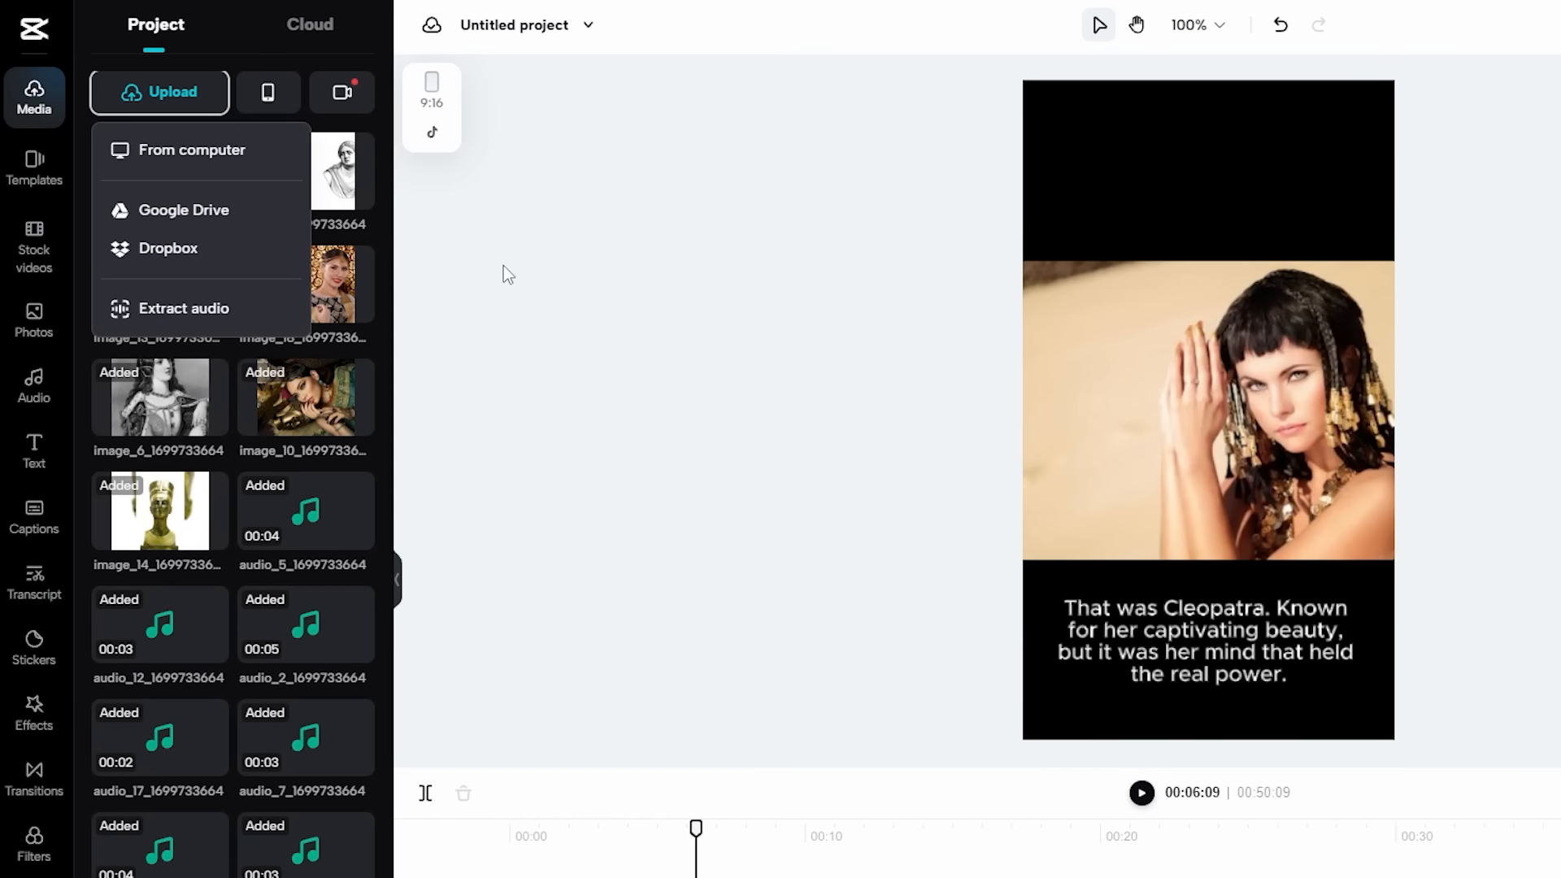
{"action": "left_click", "coordinate": [243, 158]}
{"action": "key", "text": "ctrl+a"}
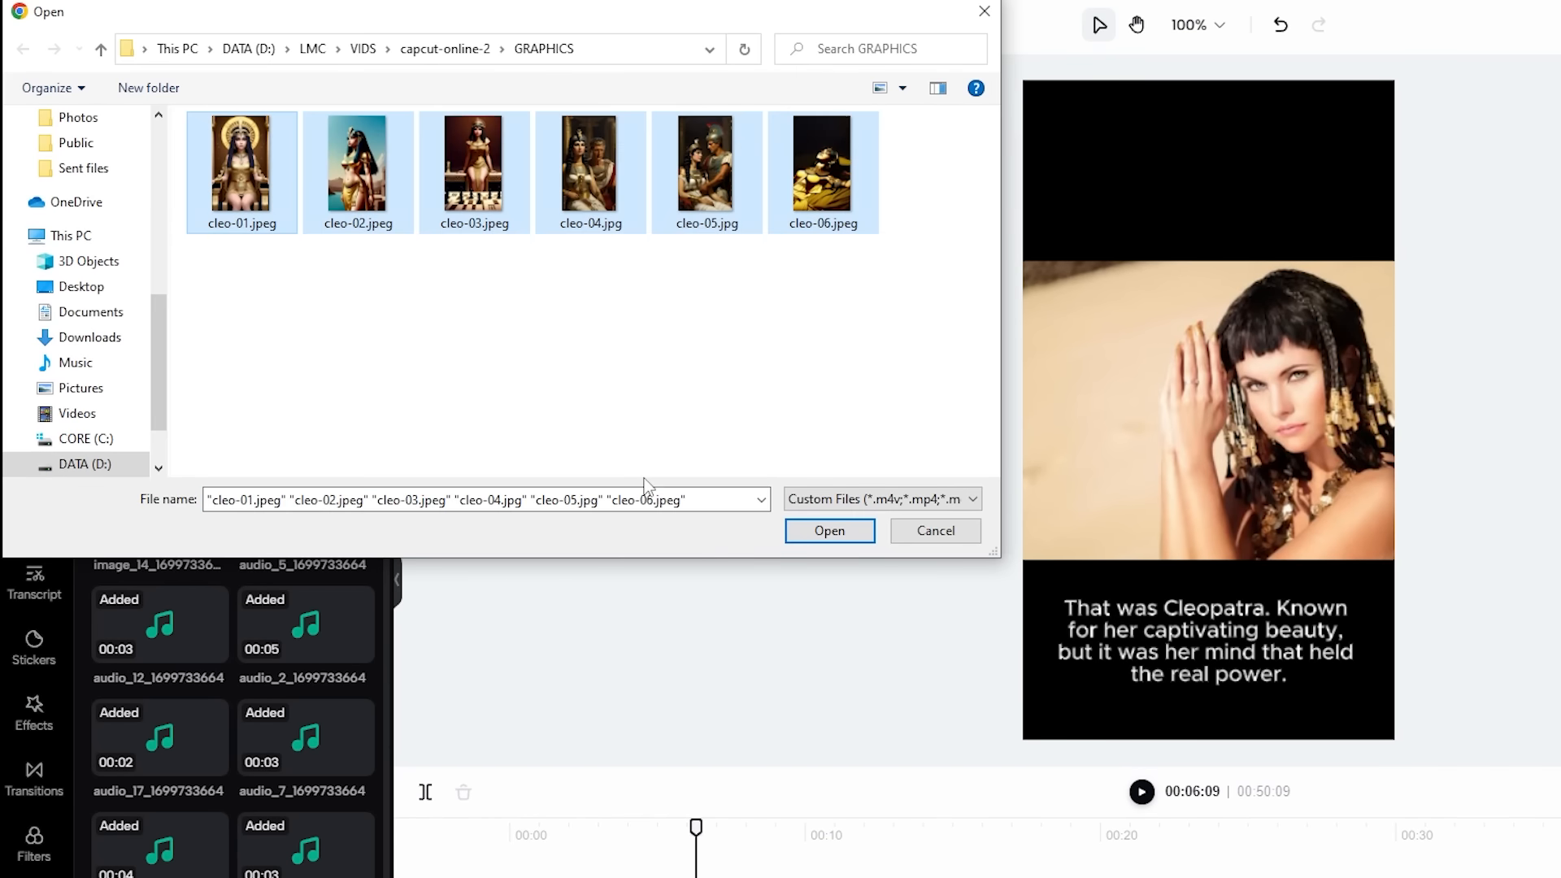
{"action": "left_click", "coordinate": [825, 532]}
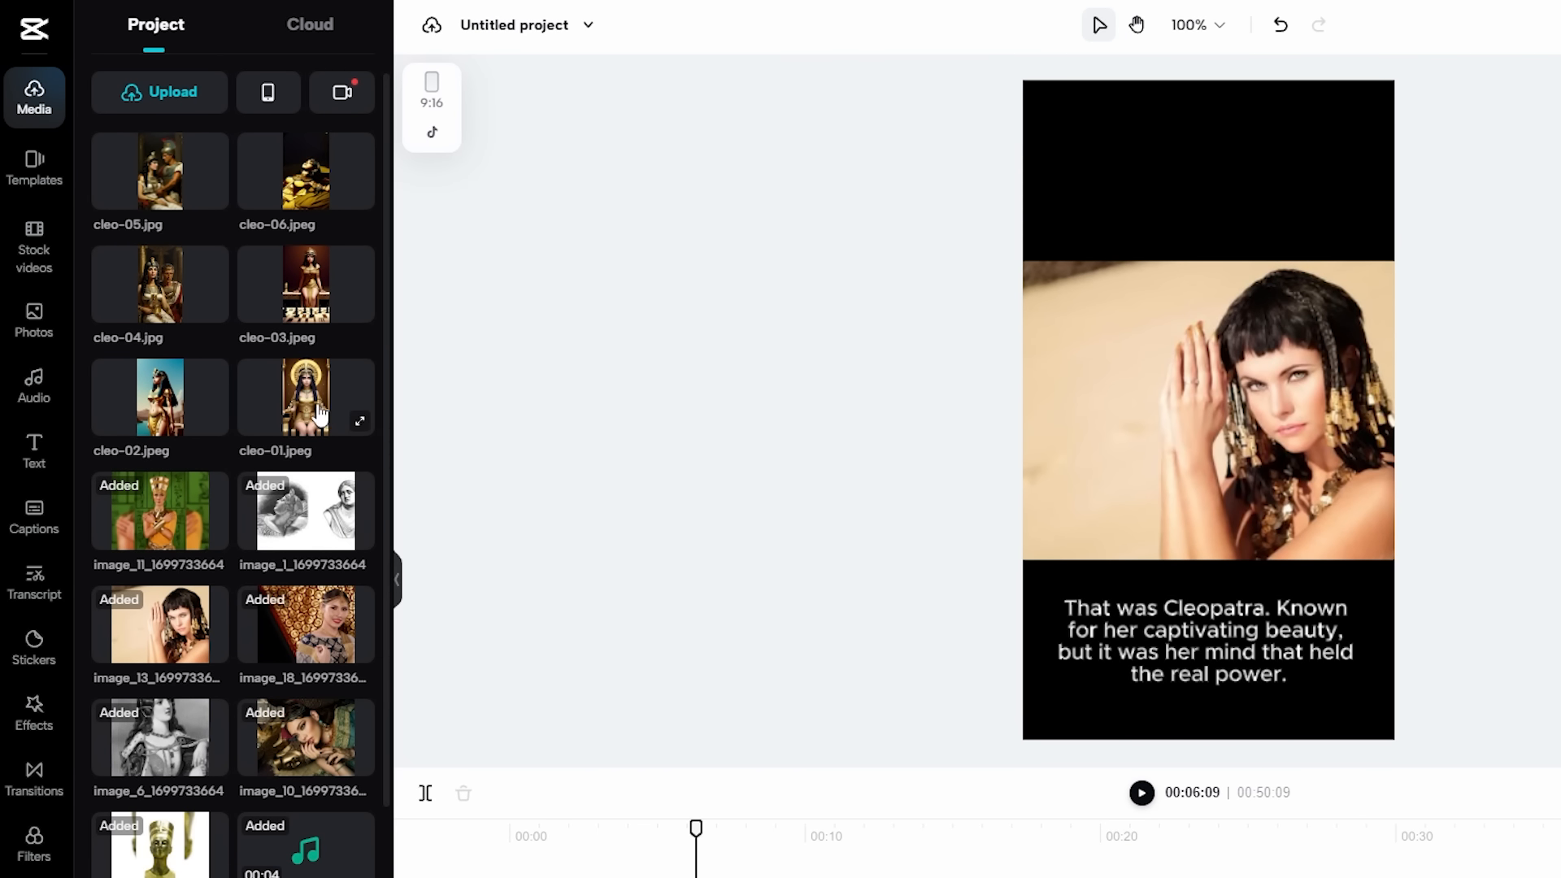
Step: Replace the first image clip on the timeline with cleo-01.jpeg, scale it to 106% and reposition it to fill the frame
{"action": "left_click_drag", "start_coordinate": [323, 418], "coordinate": [610, 866]}
{"action": "left_click_drag", "start_coordinate": [610, 723], "coordinate": [546, 825]}
{"action": "left_click_drag", "start_coordinate": [546, 714], "coordinate": [547, 715]}
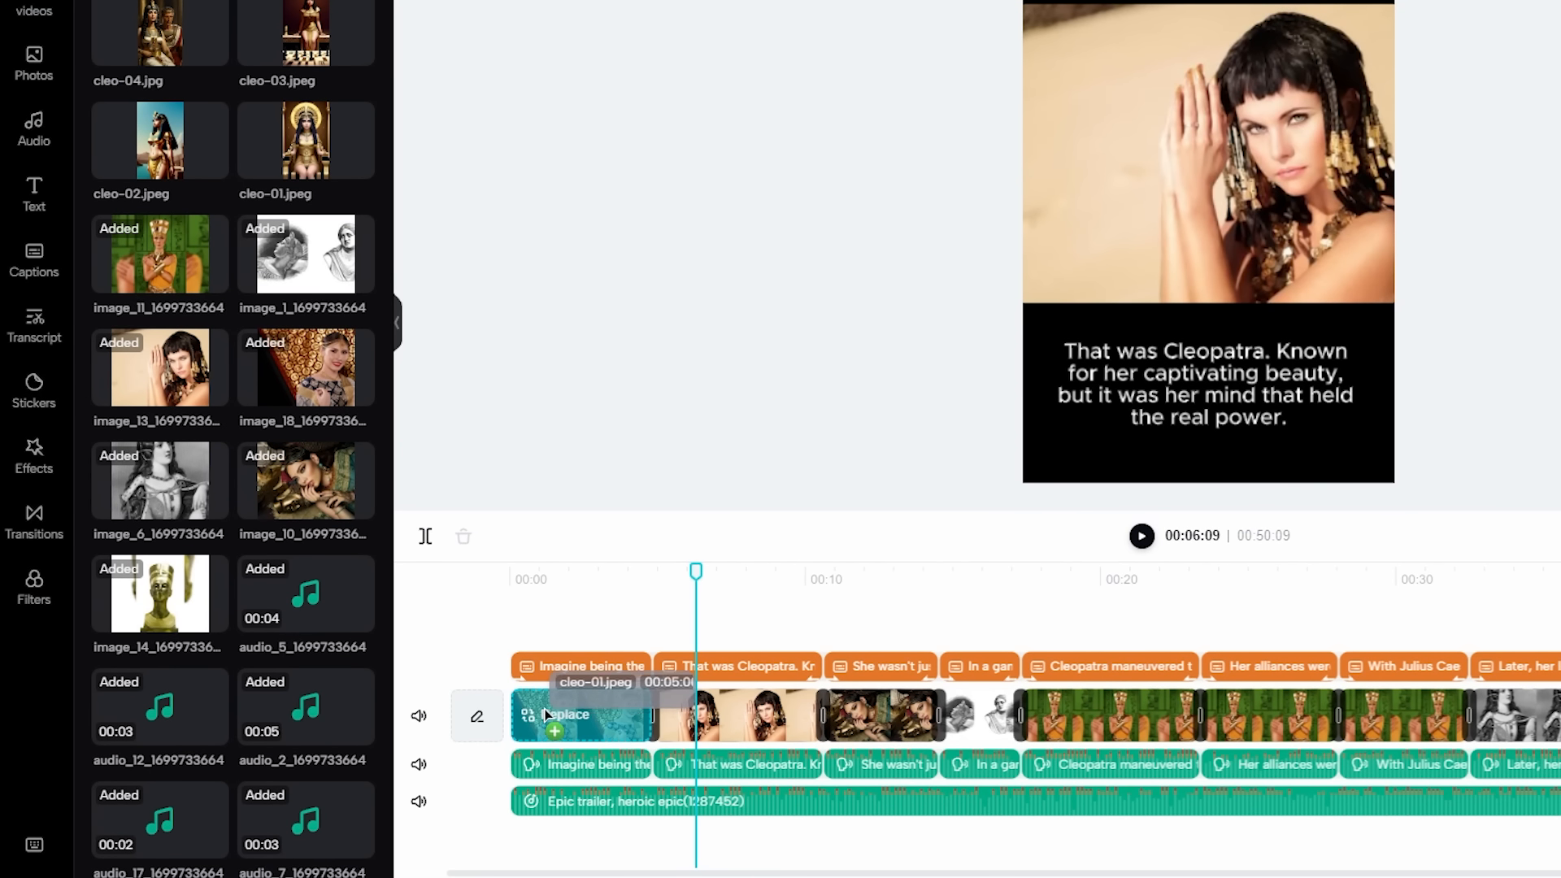
{"action": "left_click_drag", "start_coordinate": [546, 715], "coordinate": [547, 715]}
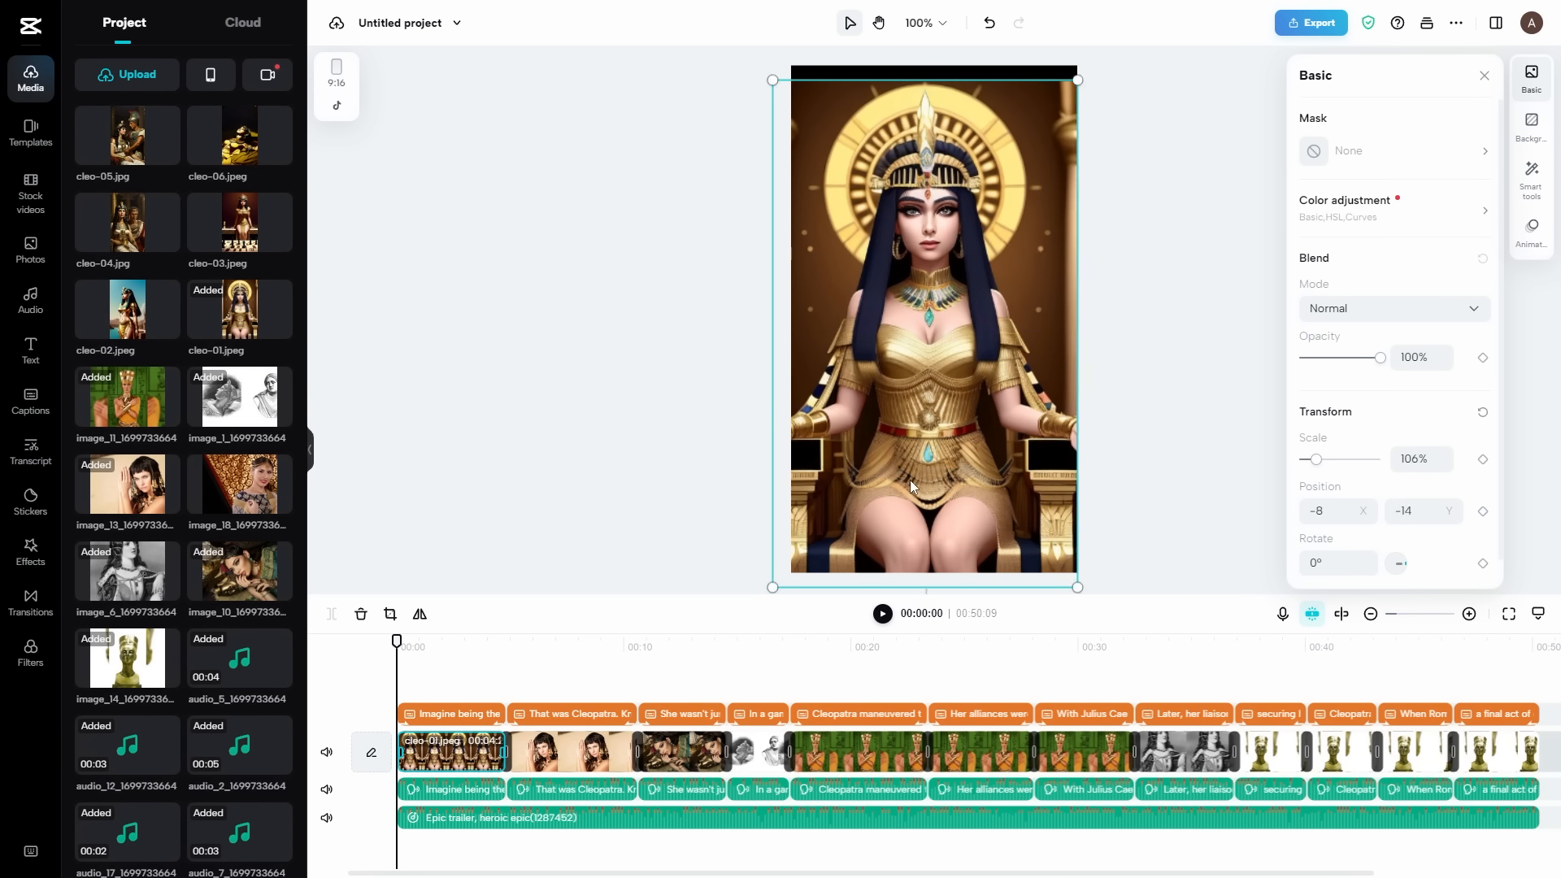
{"action": "left_click", "coordinate": [904, 476]}
{"action": "left_click", "coordinate": [583, 520]}
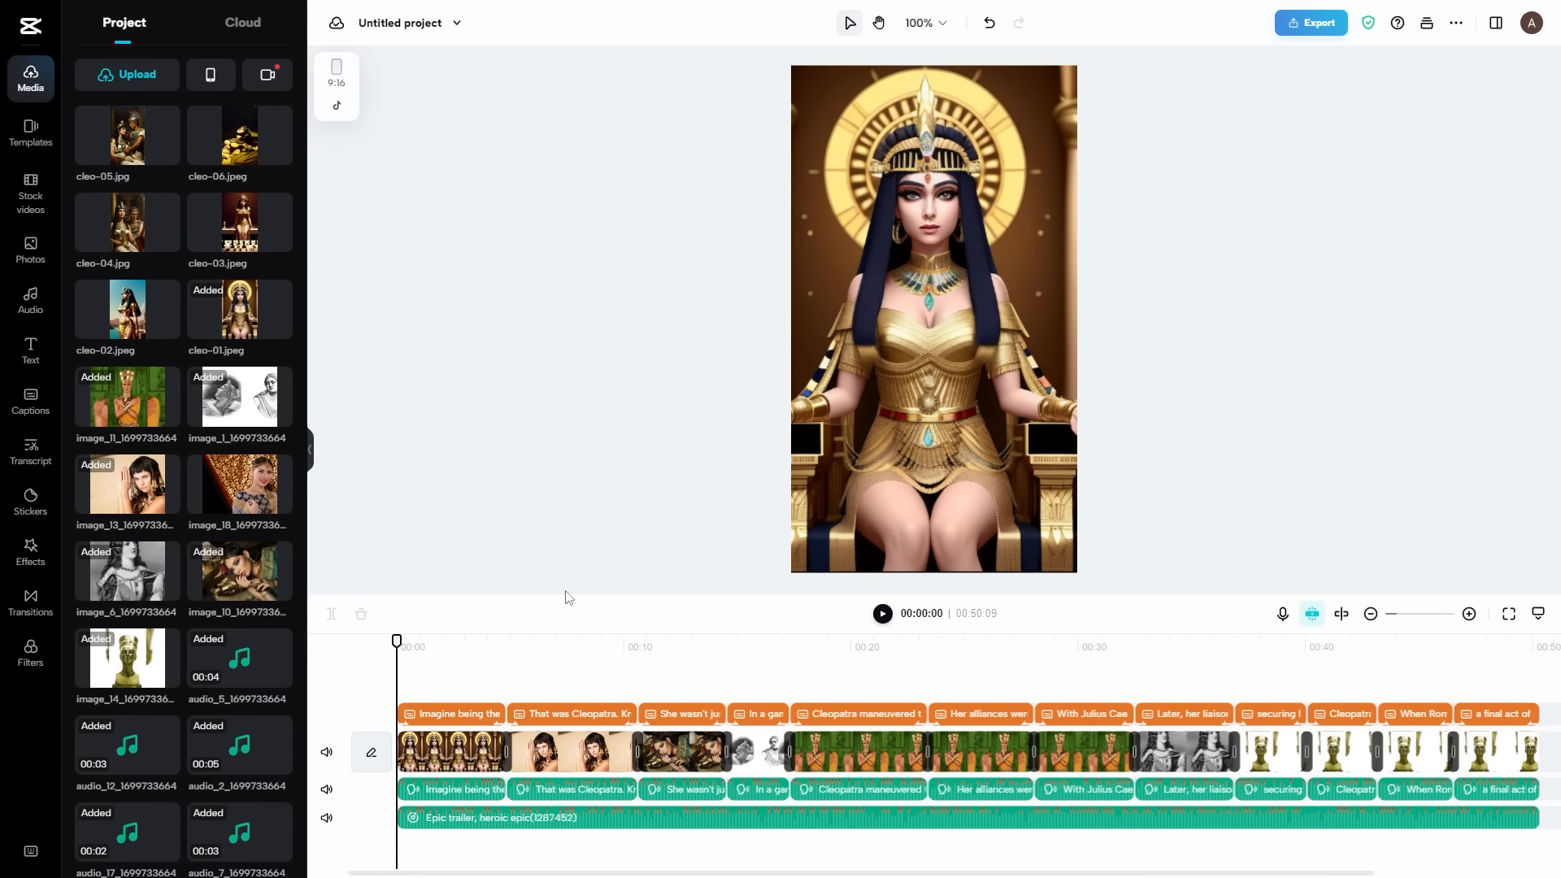
Step: Replace the second image clip on the timeline with cleo-02.jpeg and enlarge it to fill the frame
{"action": "left_click", "coordinate": [414, 643]}
{"action": "left_click_drag", "start_coordinate": [399, 642], "coordinate": [388, 646]}
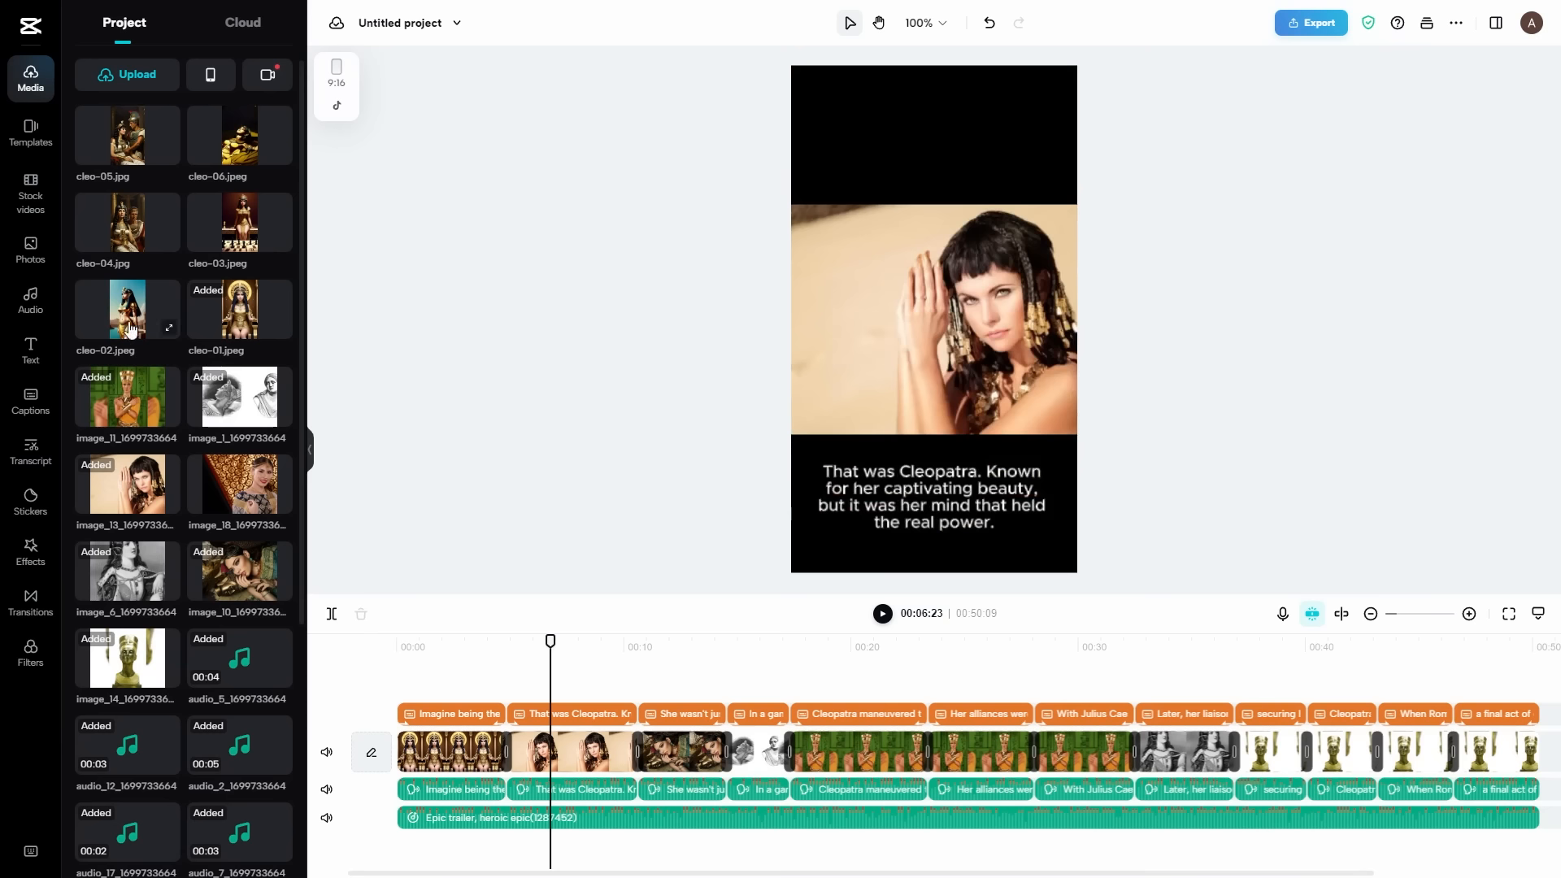
{"action": "left_click_drag", "start_coordinate": [130, 328], "coordinate": [553, 754]}
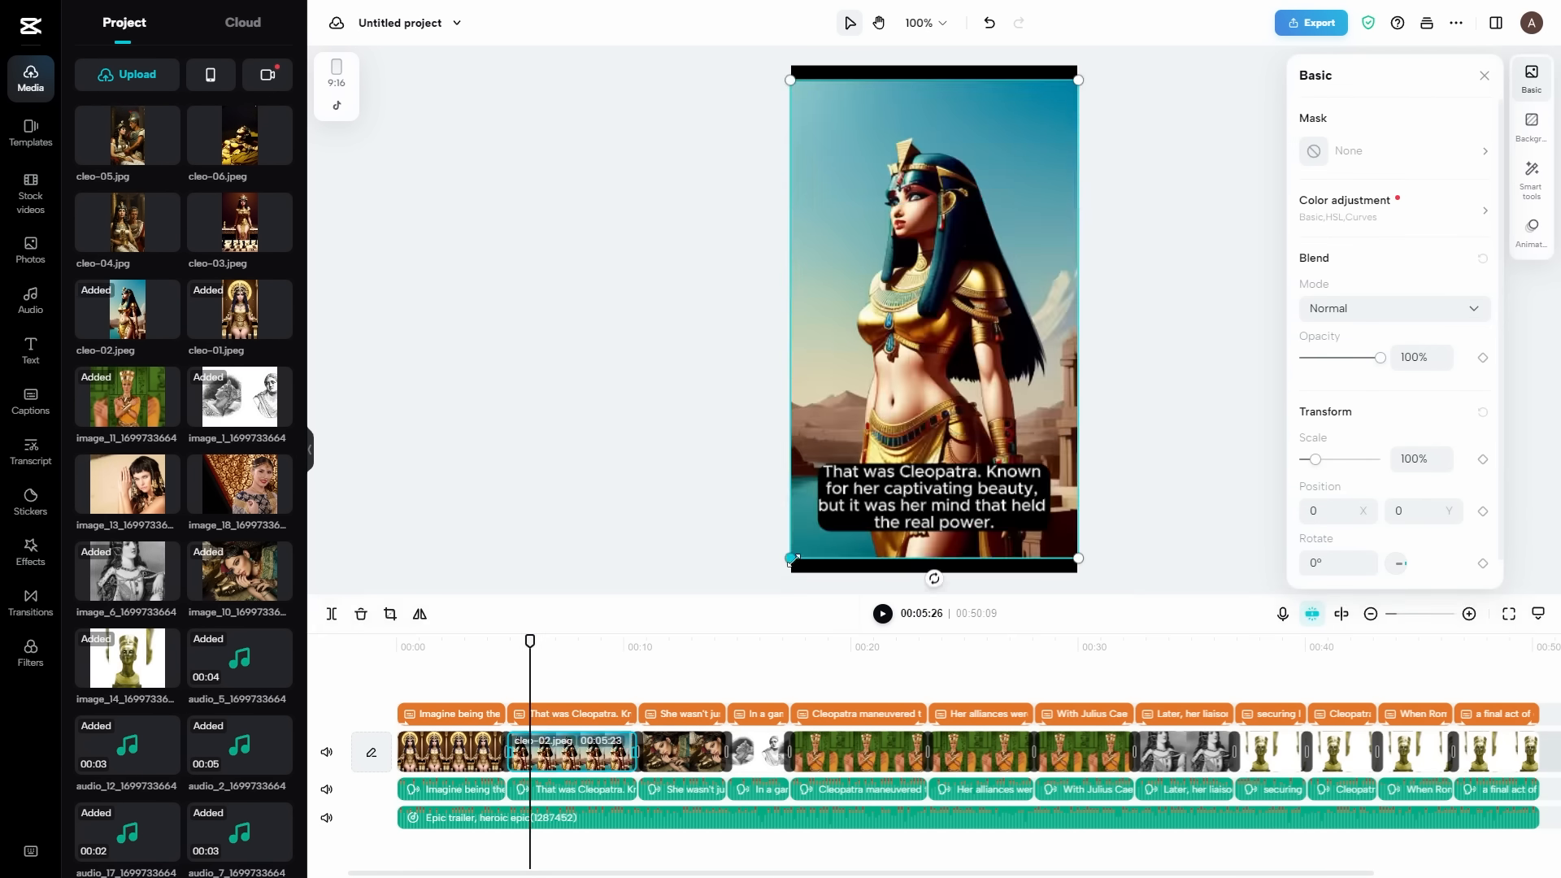
{"action": "left_click_drag", "start_coordinate": [791, 558], "coordinate": [775, 584]}
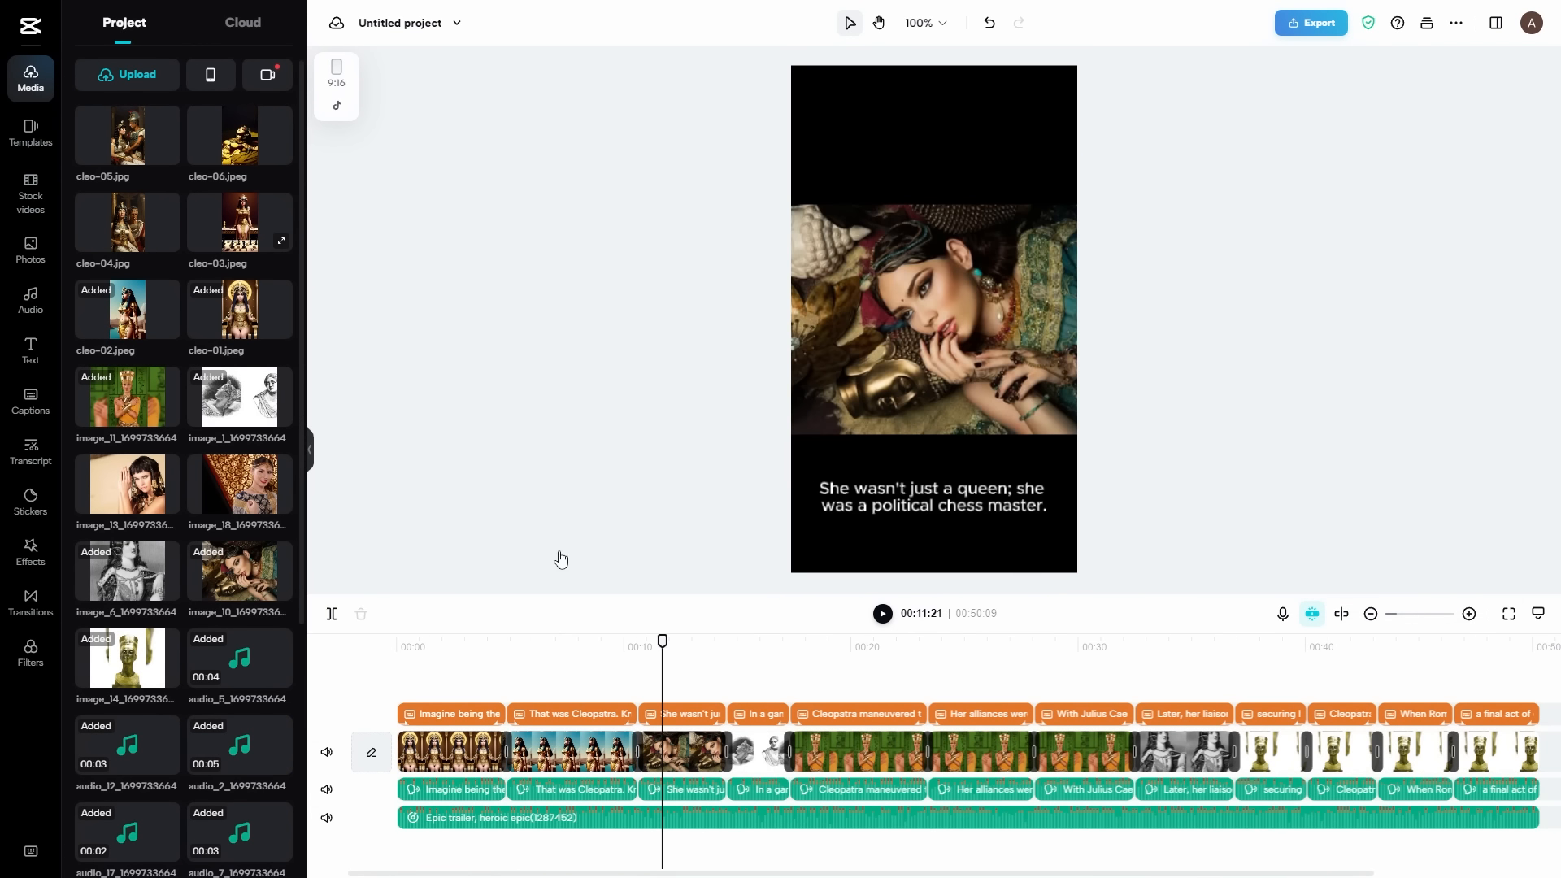
Step: Replace the third image clip with cleo-03.jpeg and play back the start of the edited video
{"action": "left_click_drag", "start_coordinate": [239, 221], "coordinate": [671, 744]}
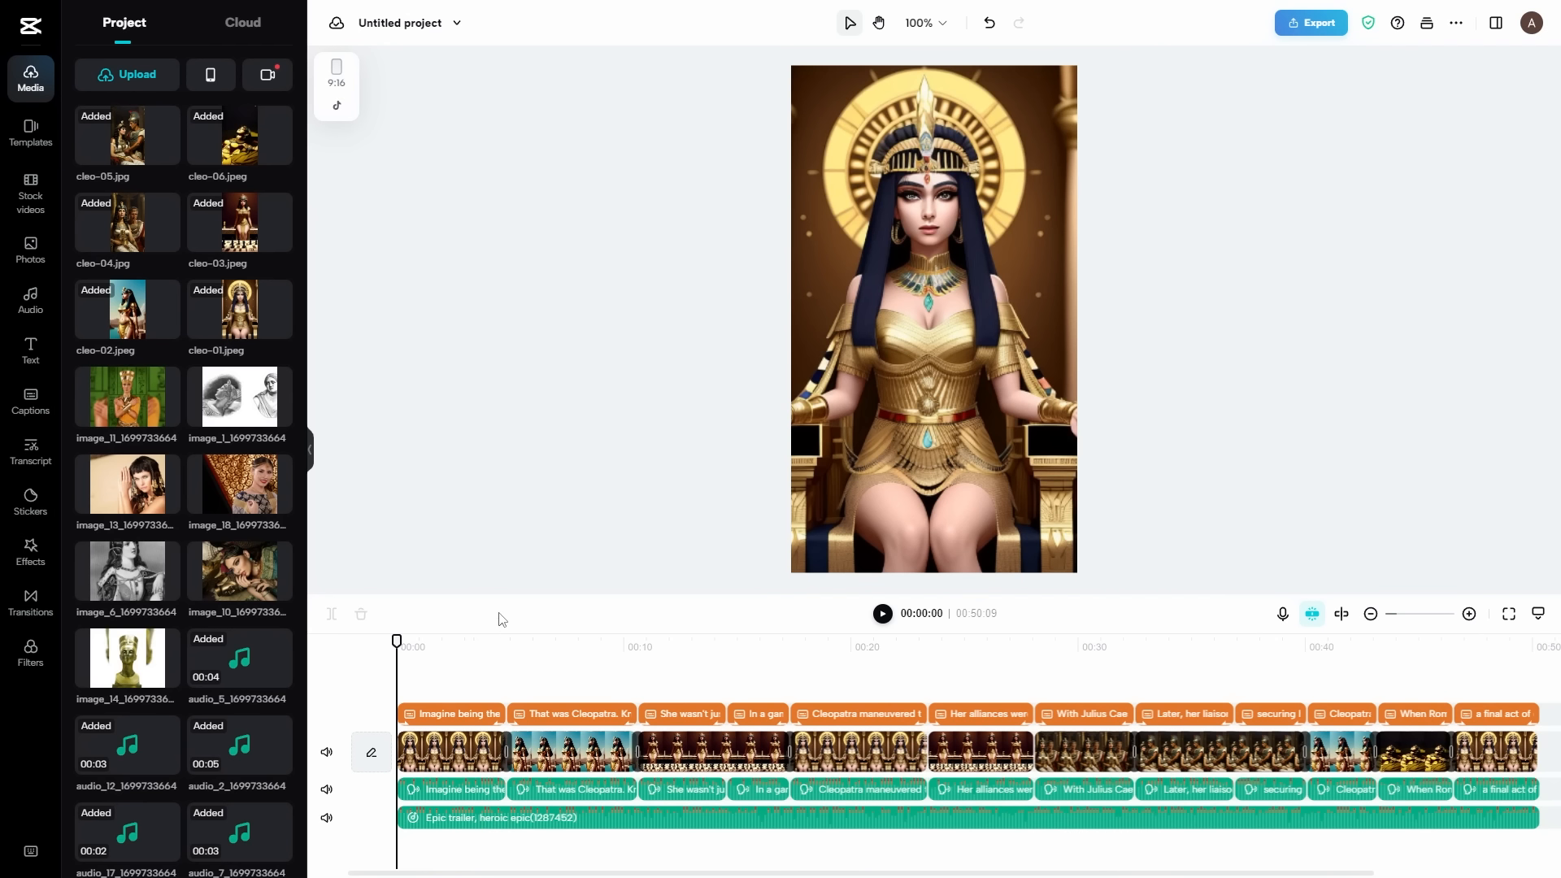
{"action": "left_click", "coordinate": [882, 615]}
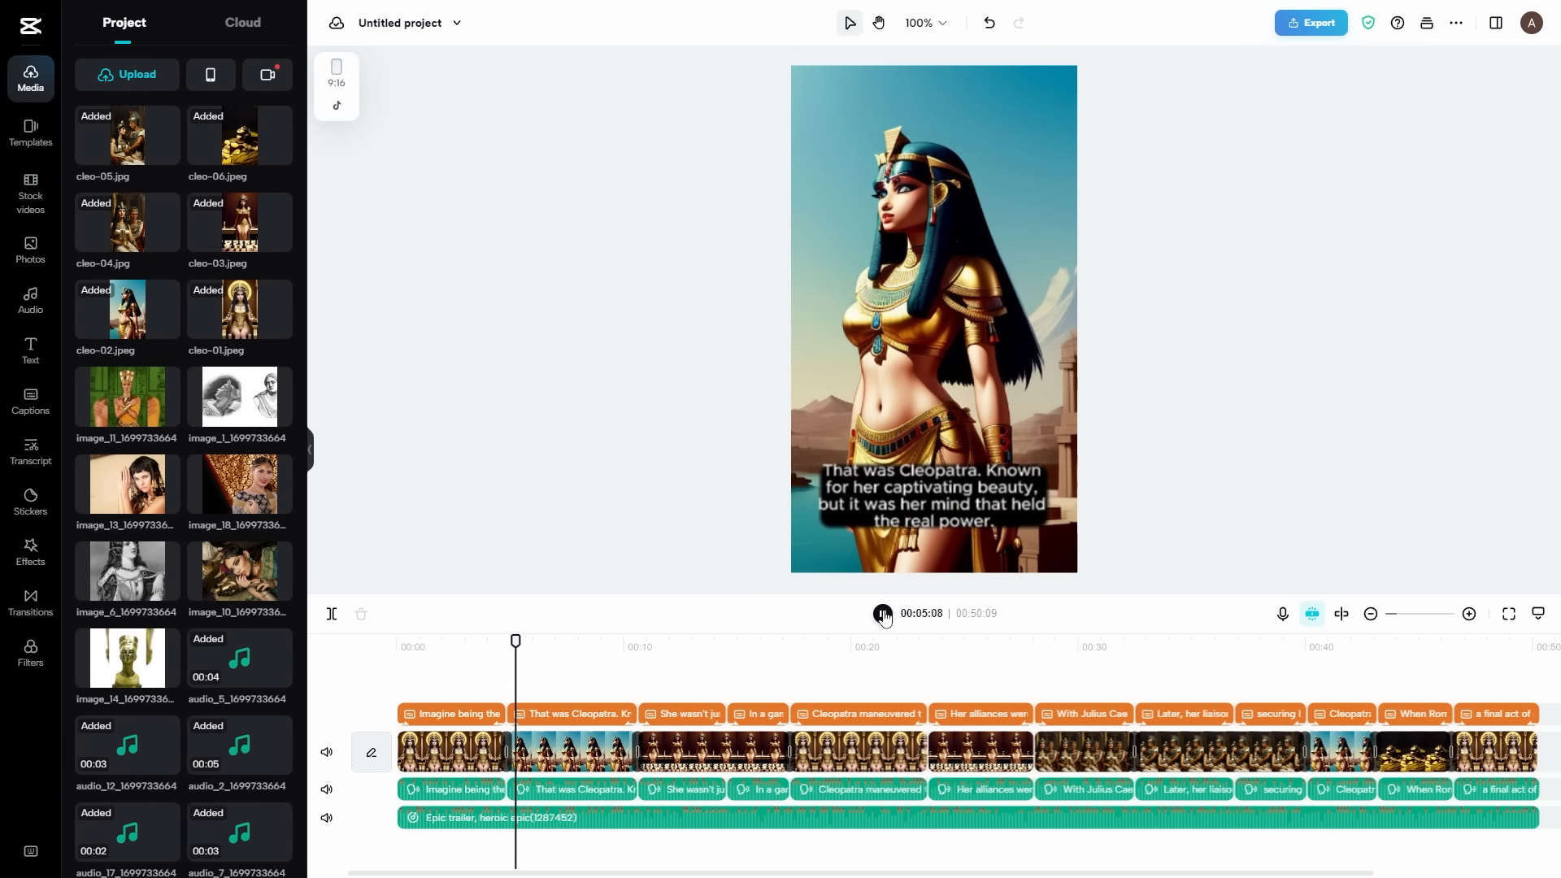
{"action": "left_click", "coordinate": [883, 615]}
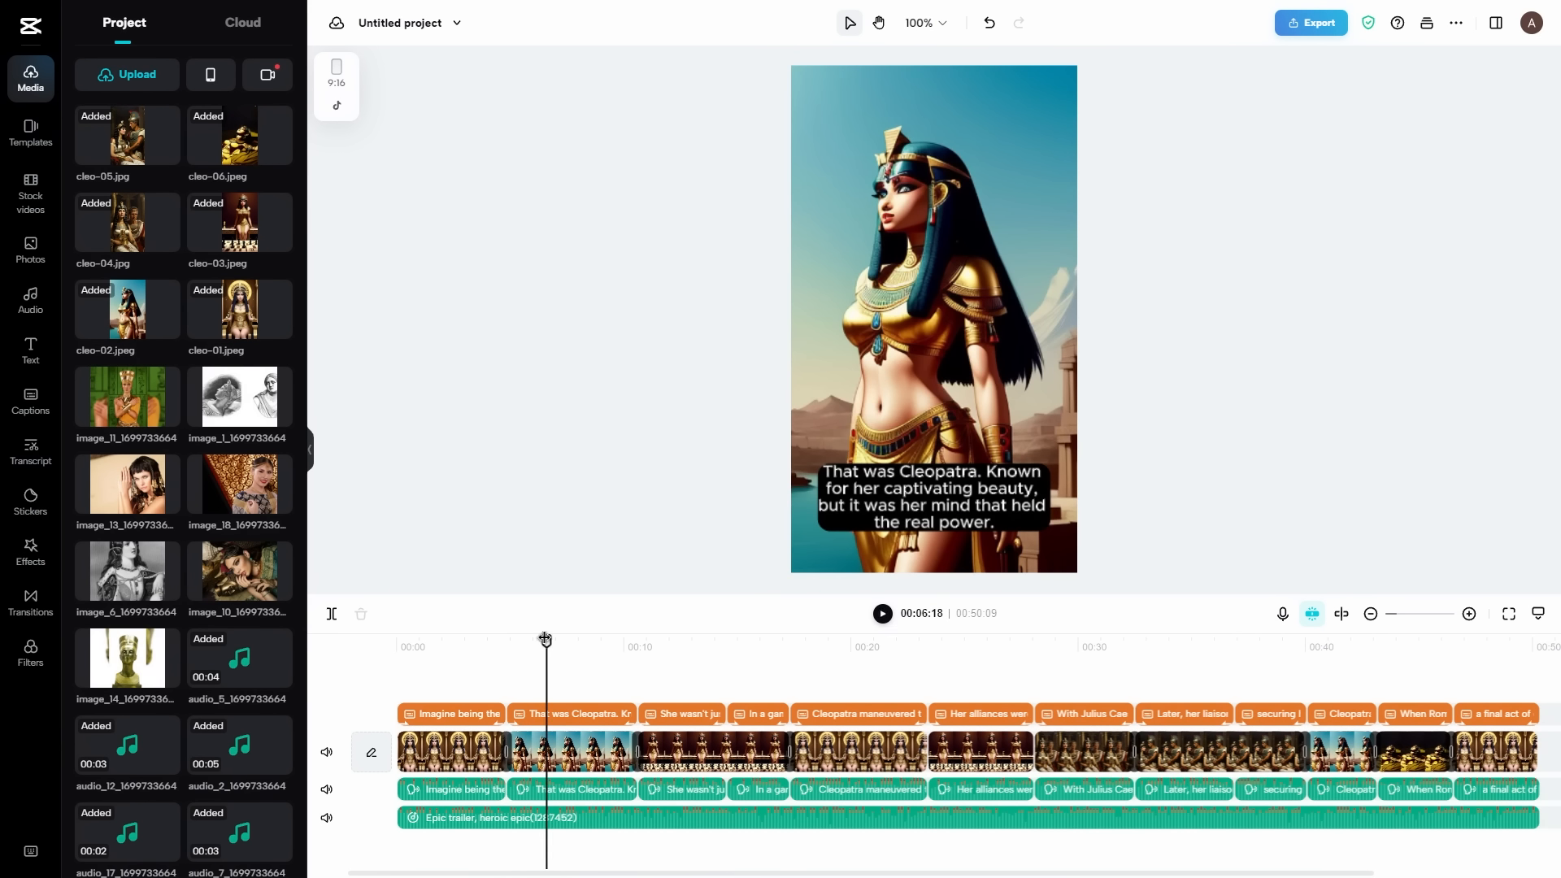
Step: Return the playhead to 00:00:00 and apply the first Combo animation, "Wave and sl...", to the cleo-01.jpeg clip
{"action": "left_click_drag", "start_coordinate": [546, 640], "coordinate": [396, 642]}
{"action": "left_click", "coordinate": [453, 750]}
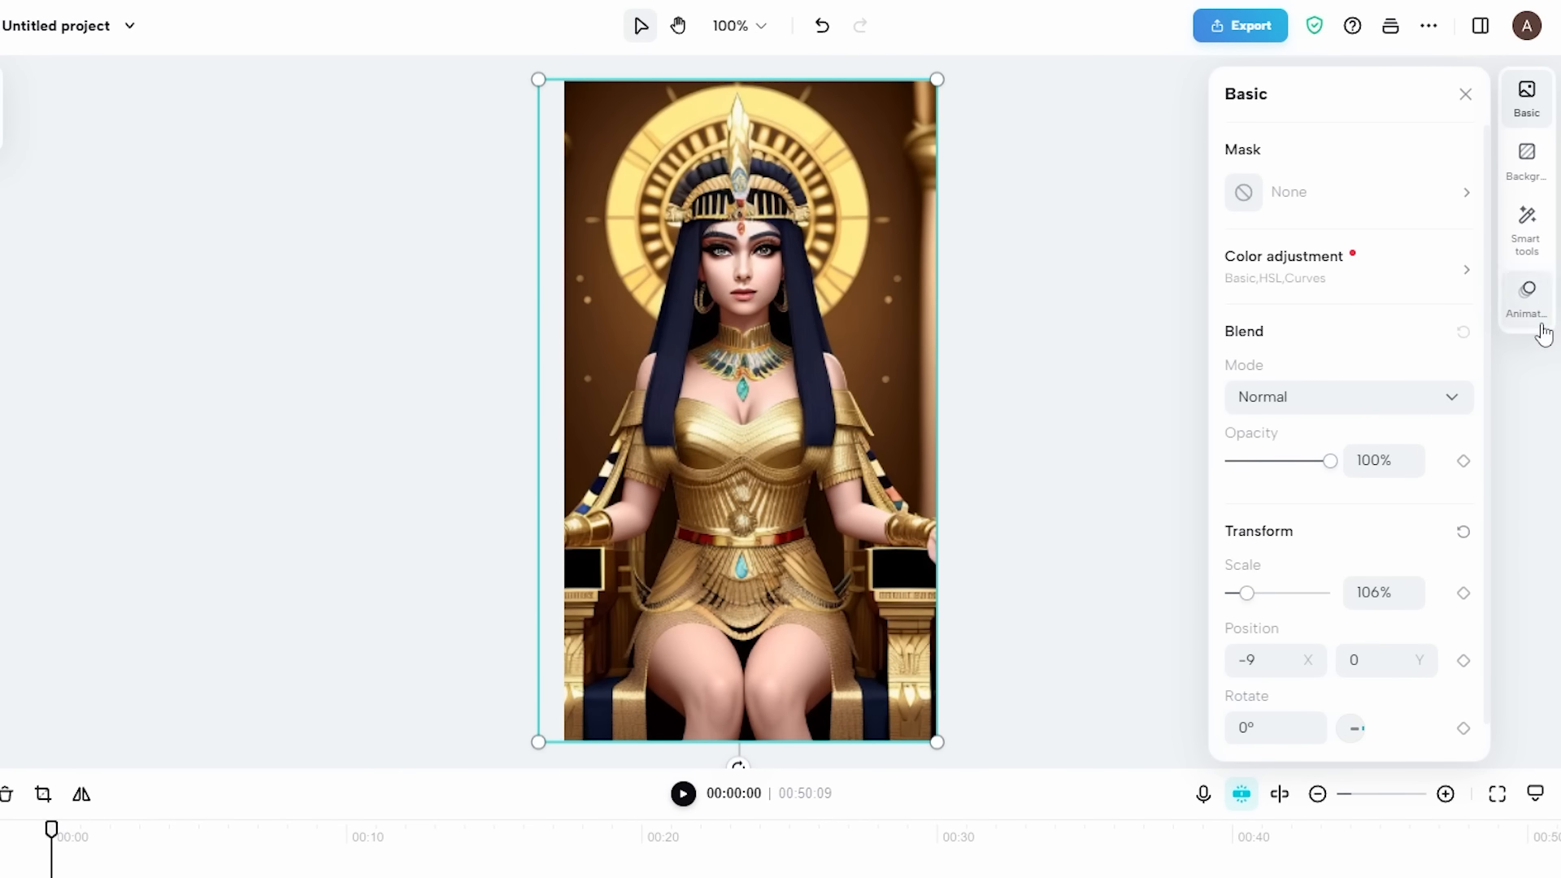
{"action": "left_click", "coordinate": [1543, 320]}
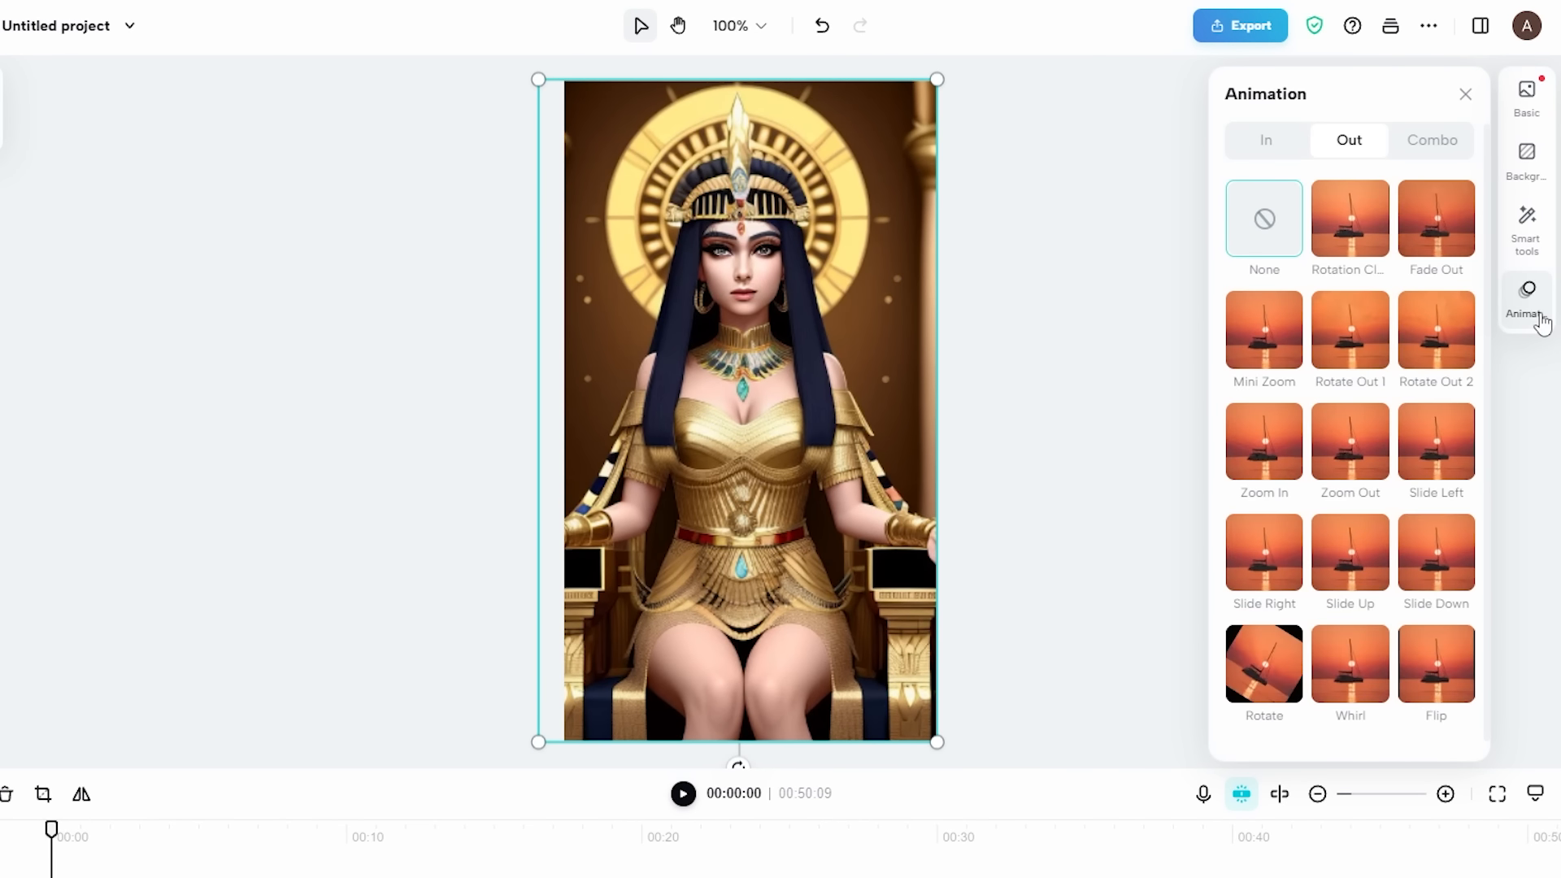
{"action": "left_click", "coordinate": [1423, 153]}
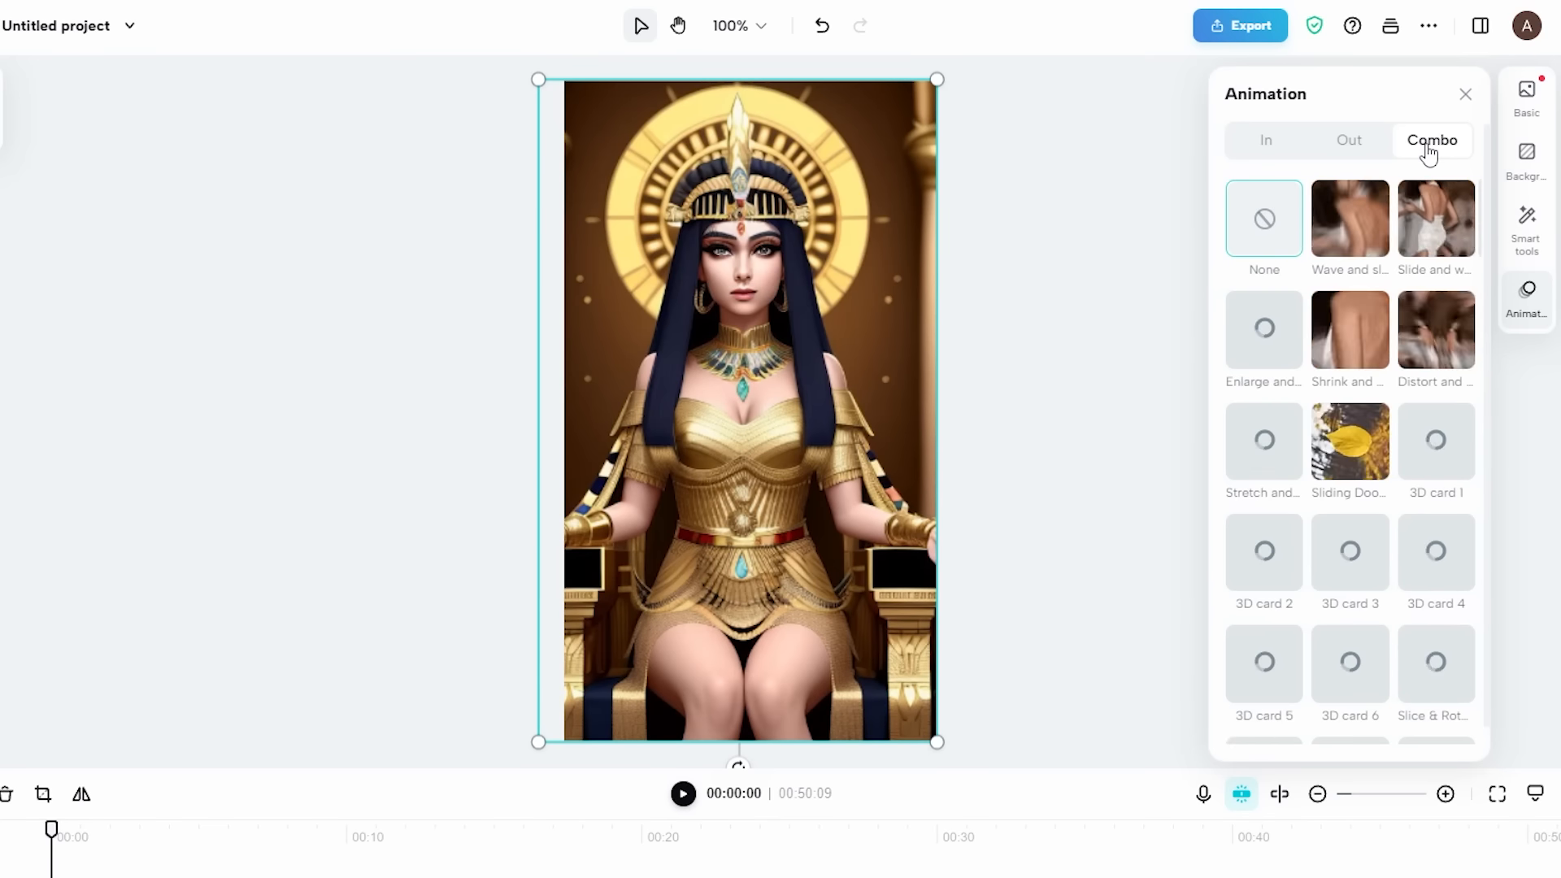
{"action": "left_click", "coordinate": [1370, 220]}
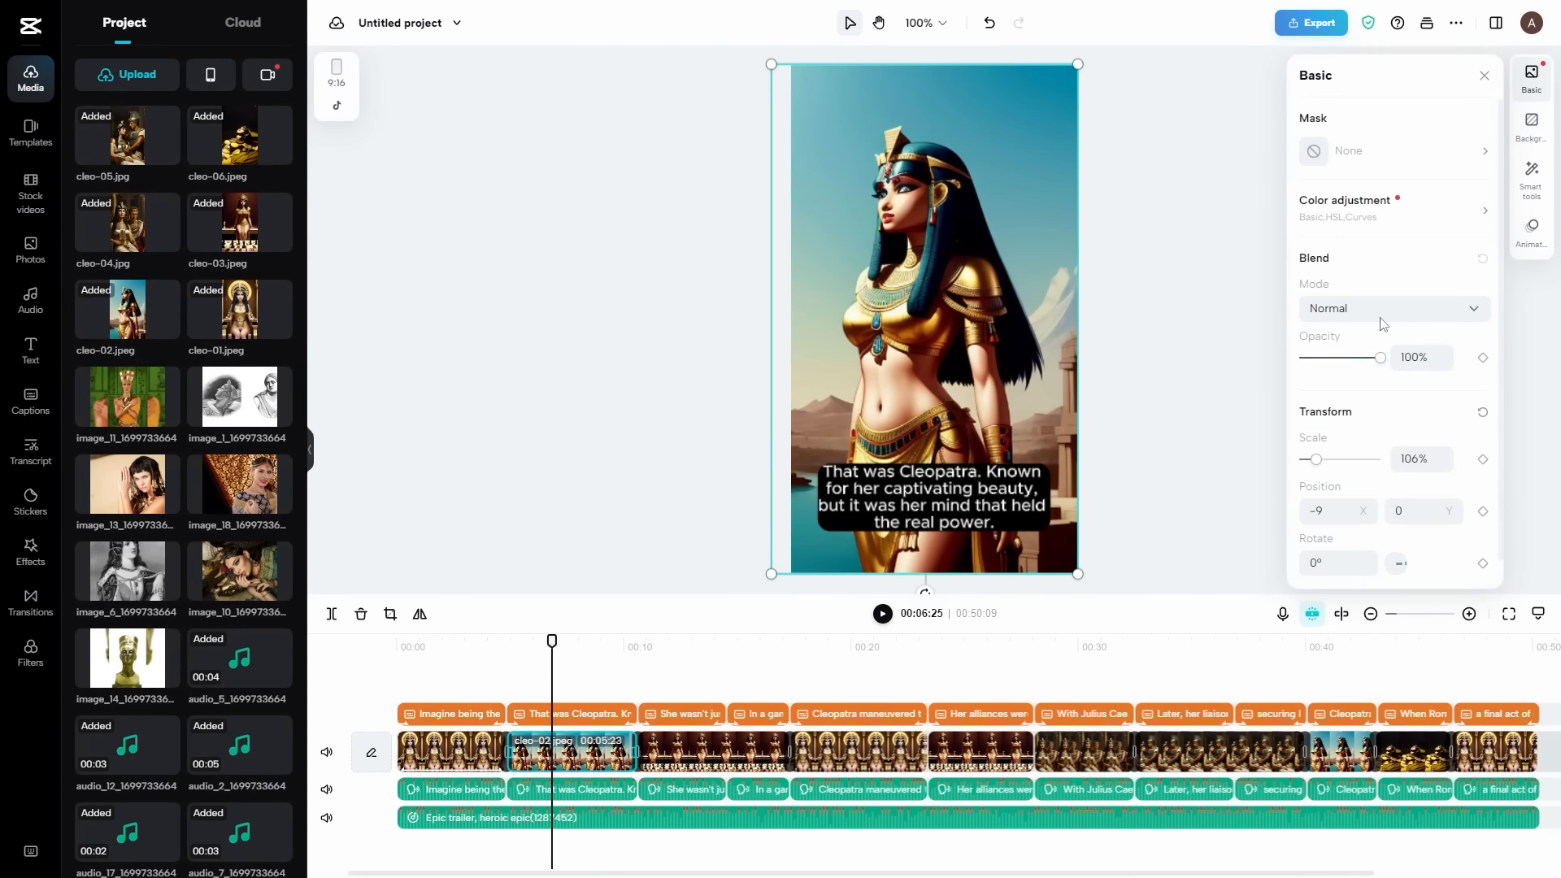
Step: Apply the "Stretch and..." Combo animation to the cleo-02.jpeg clip
{"action": "left_click", "coordinate": [1532, 228]}
{"action": "left_click", "coordinate": [1459, 111]}
{"action": "left_click", "coordinate": [1317, 360]}
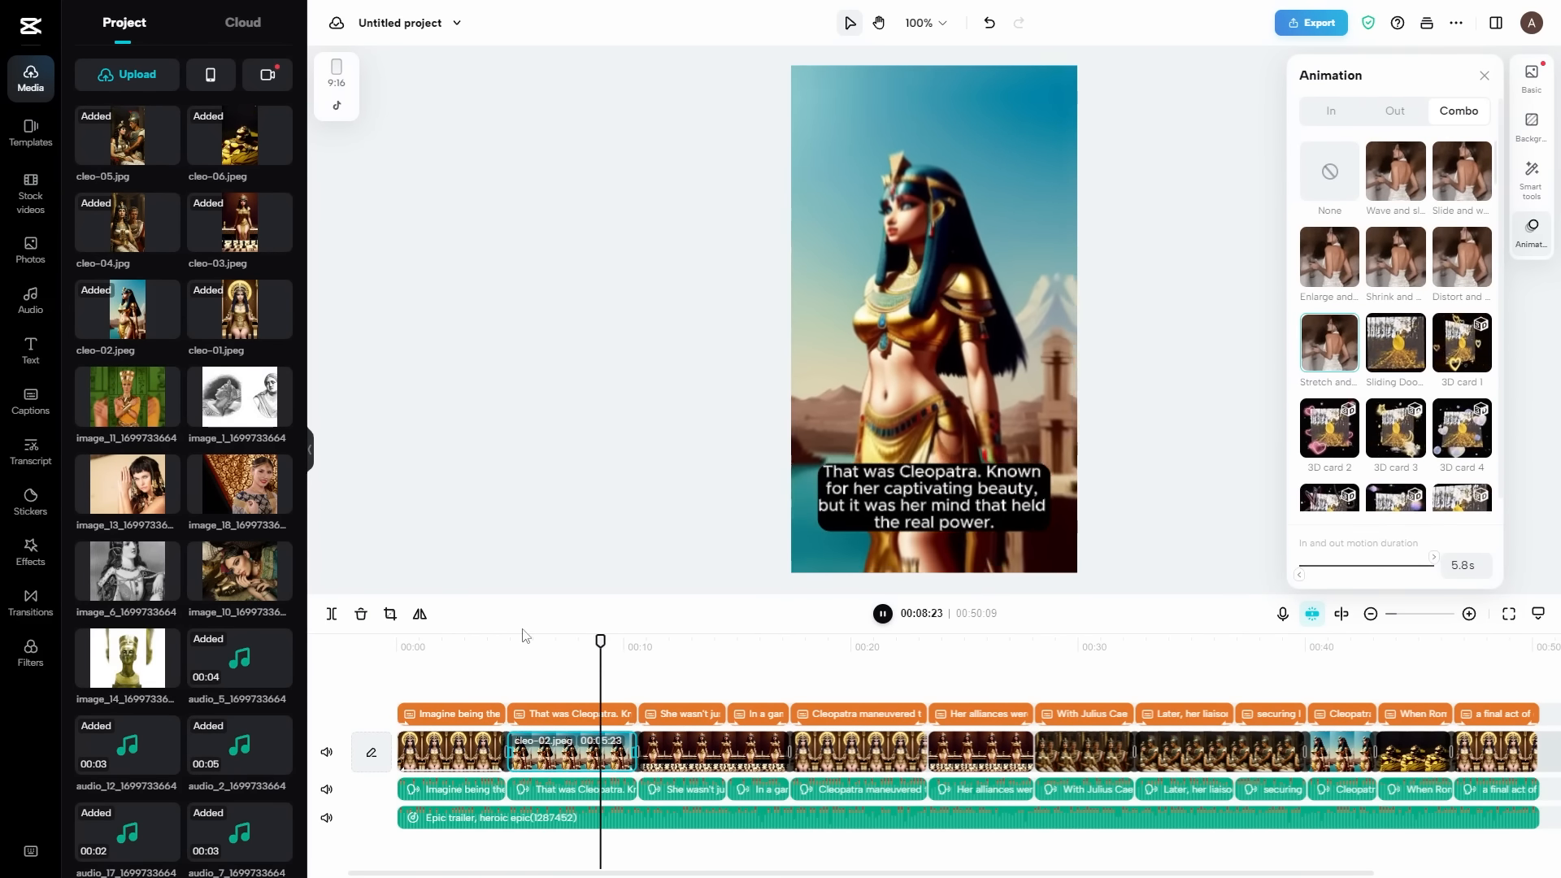
Step: Apply the "Wave and sl..." Combo animation to the cleo-03.jpeg clip and return the playhead to 00:00:00
{"action": "left_click", "coordinate": [882, 616]}
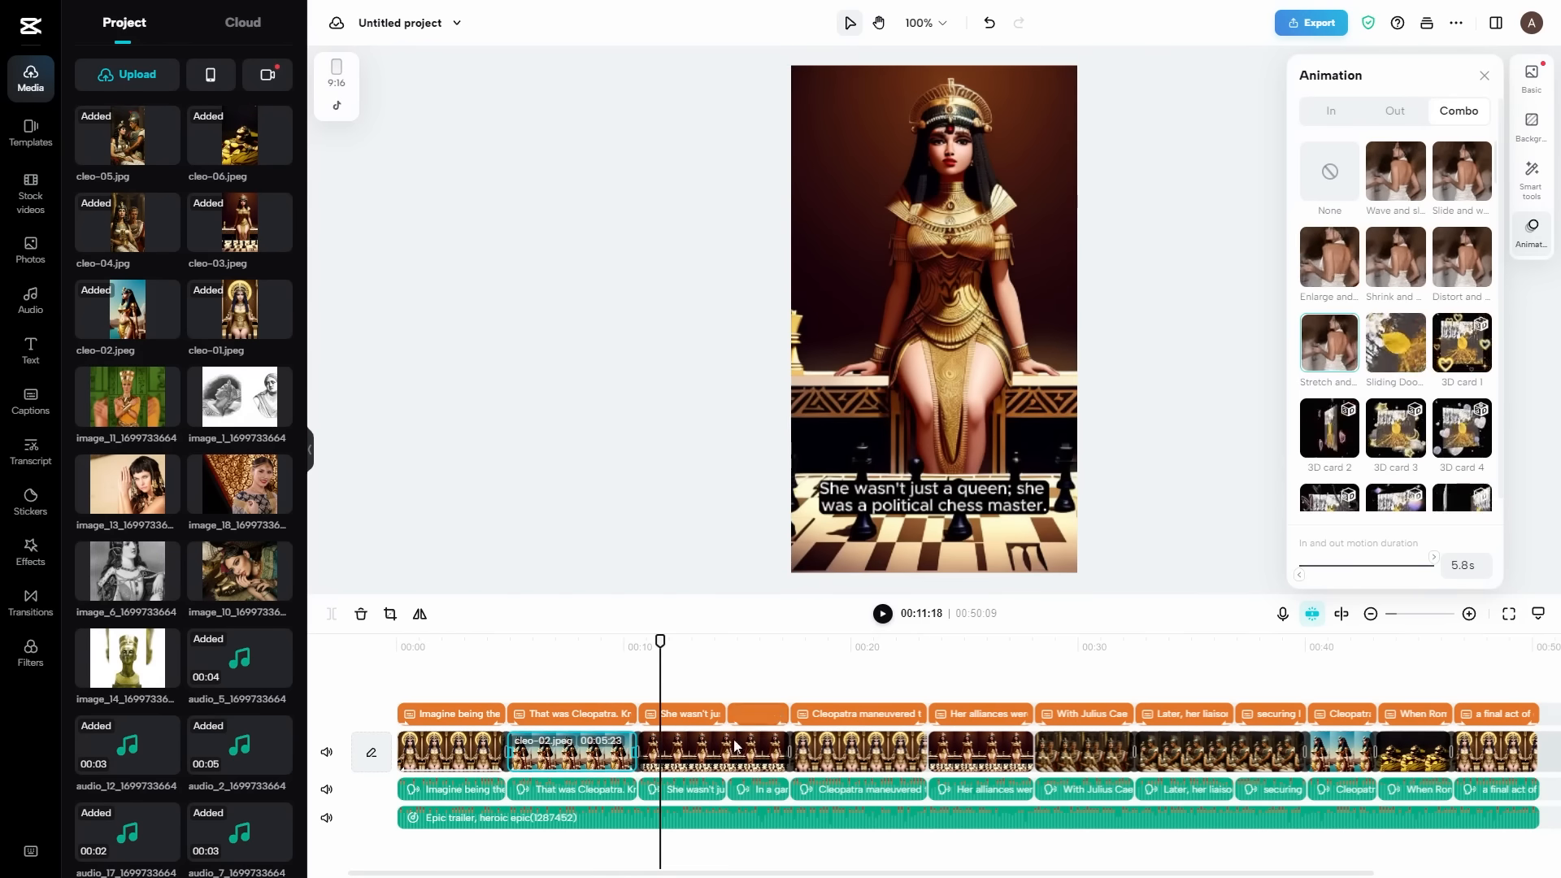
{"action": "left_click", "coordinate": [934, 326]}
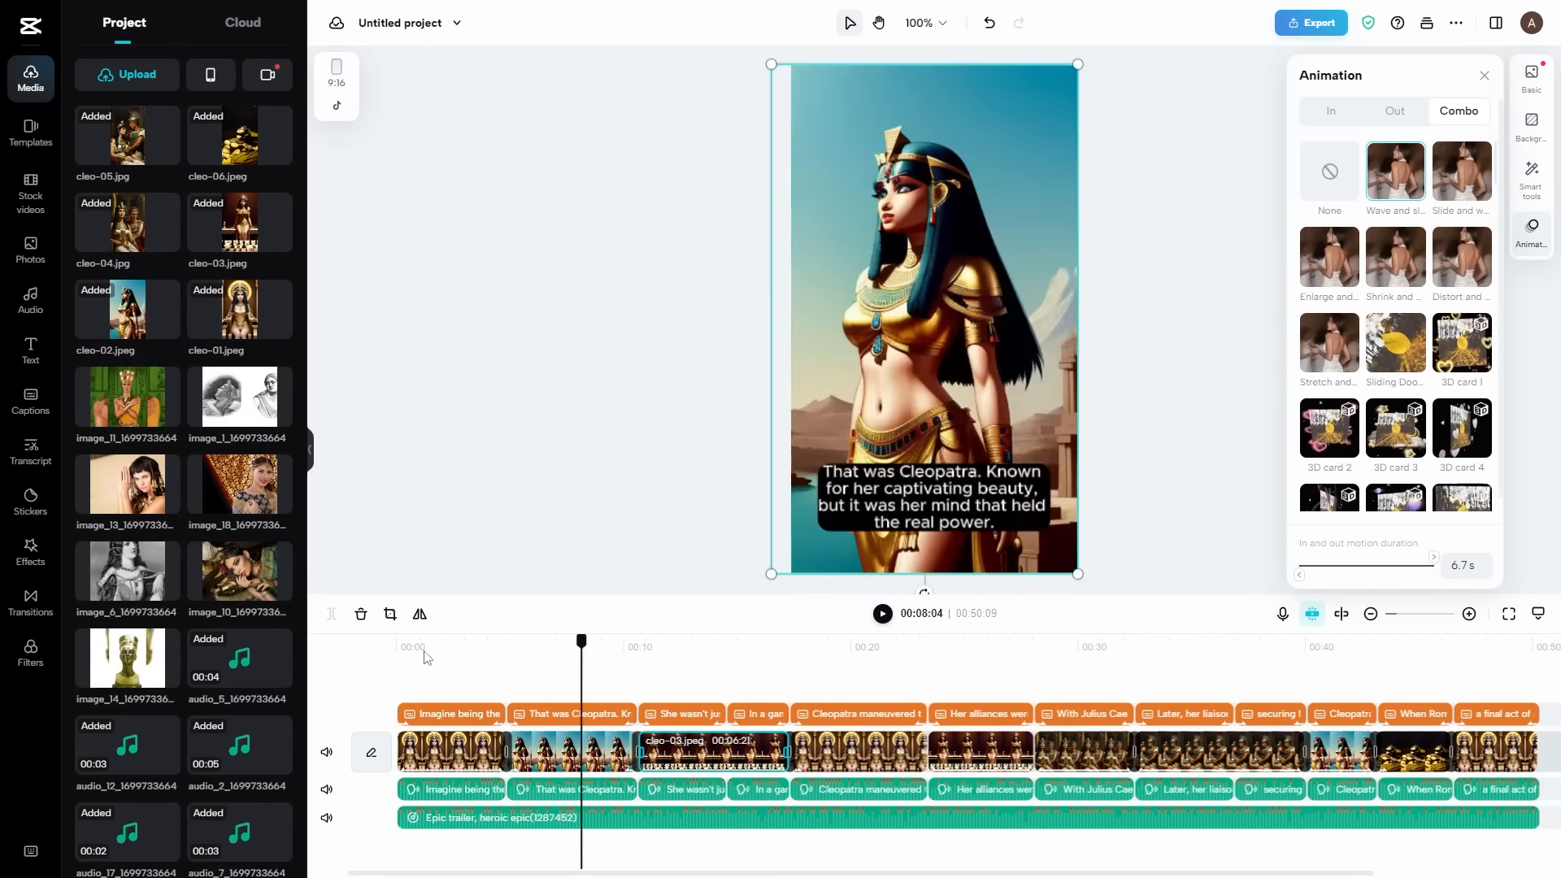
{"action": "left_click", "coordinate": [380, 655]}
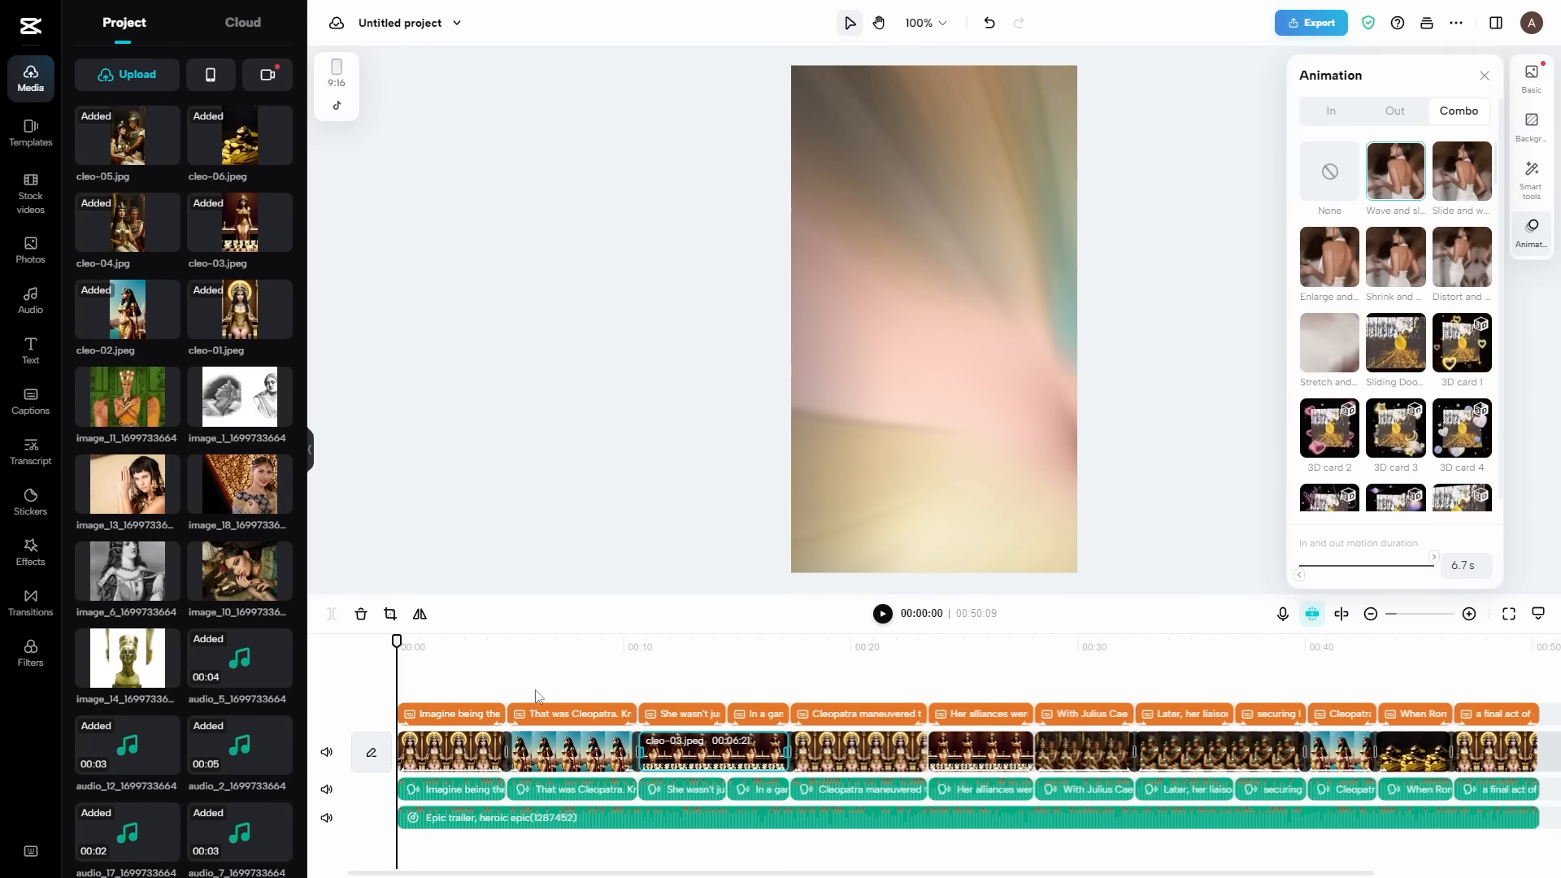
Step: Remove the black background from all captions, previewing the first caption at 00:02:01
{"action": "left_click", "coordinate": [453, 711]}
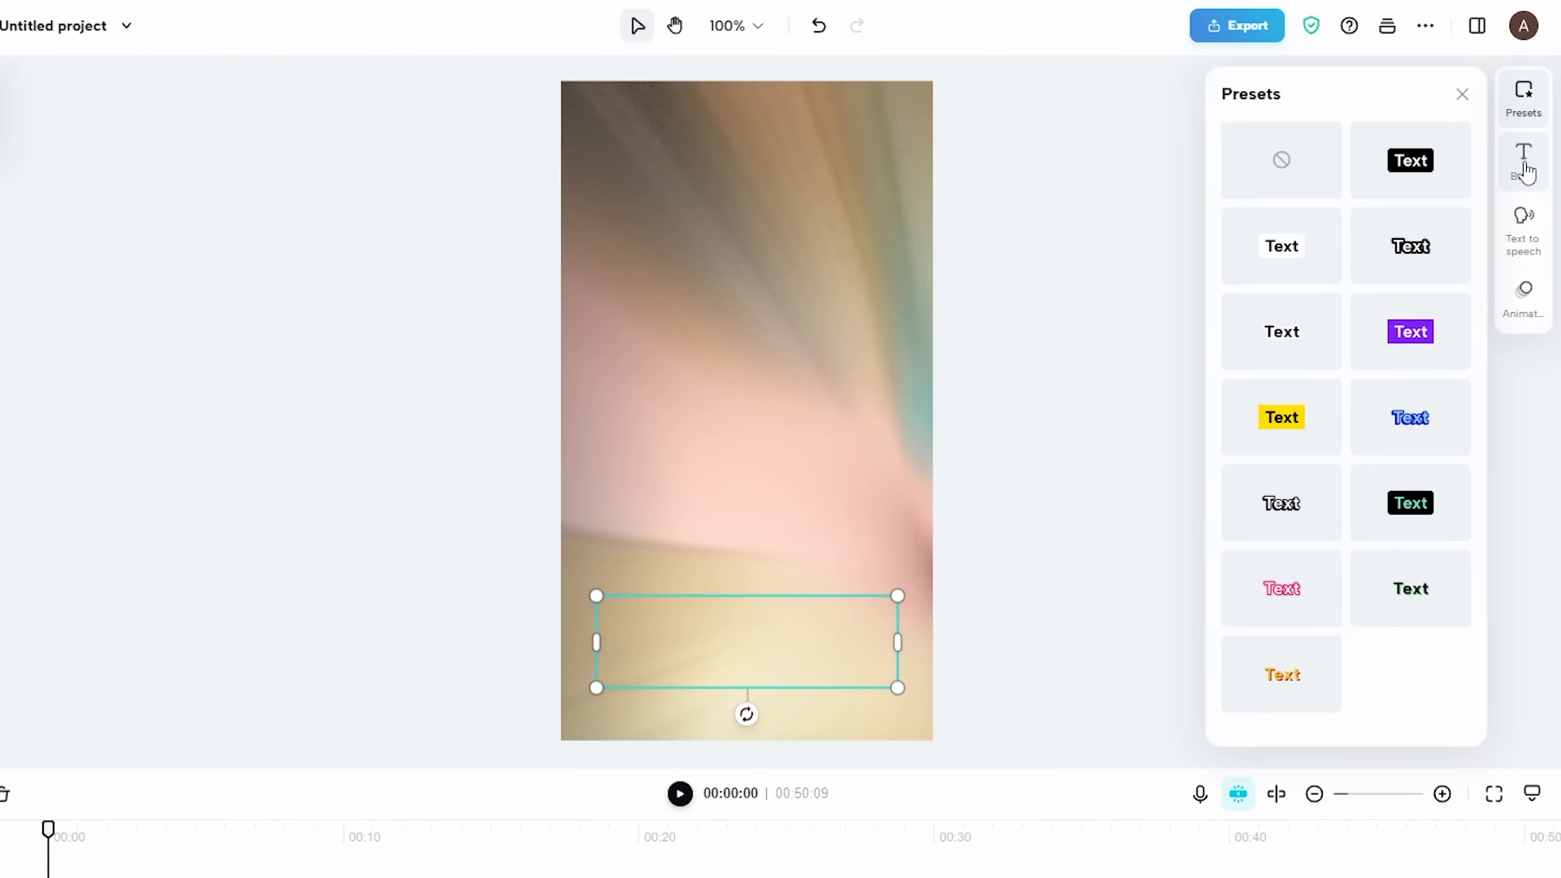
{"action": "left_click", "coordinate": [1529, 134]}
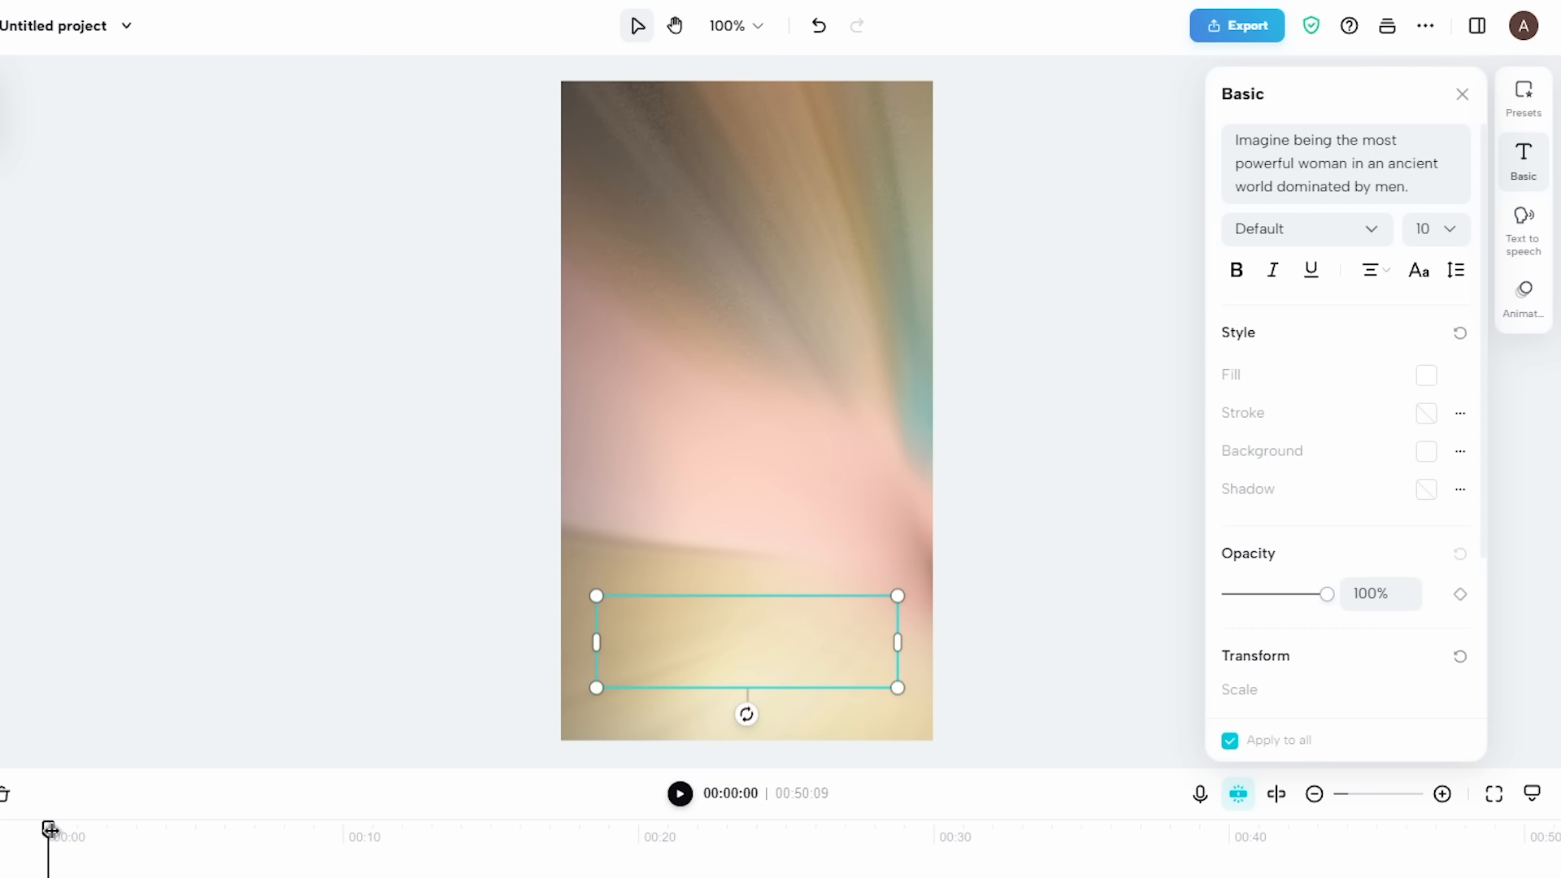
{"action": "left_click_drag", "start_coordinate": [50, 829], "coordinate": [108, 838]}
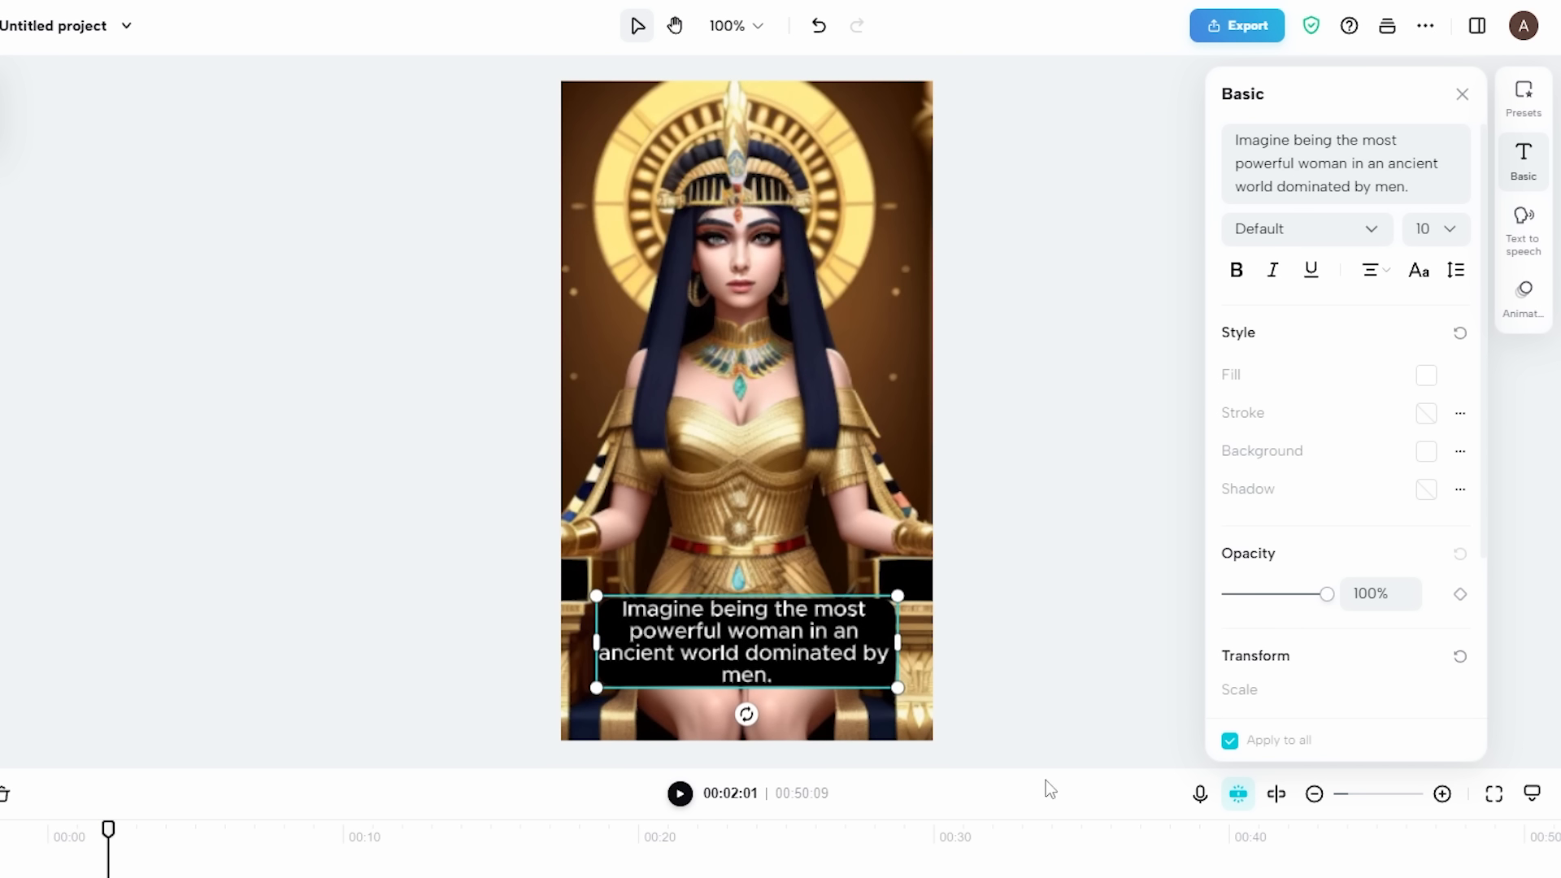
{"action": "left_click", "coordinate": [1428, 455]}
{"action": "left_click", "coordinate": [1211, 603]}
Step: Set the captions' font to Garis and the font size to 14
{"action": "left_click", "coordinate": [1371, 230]}
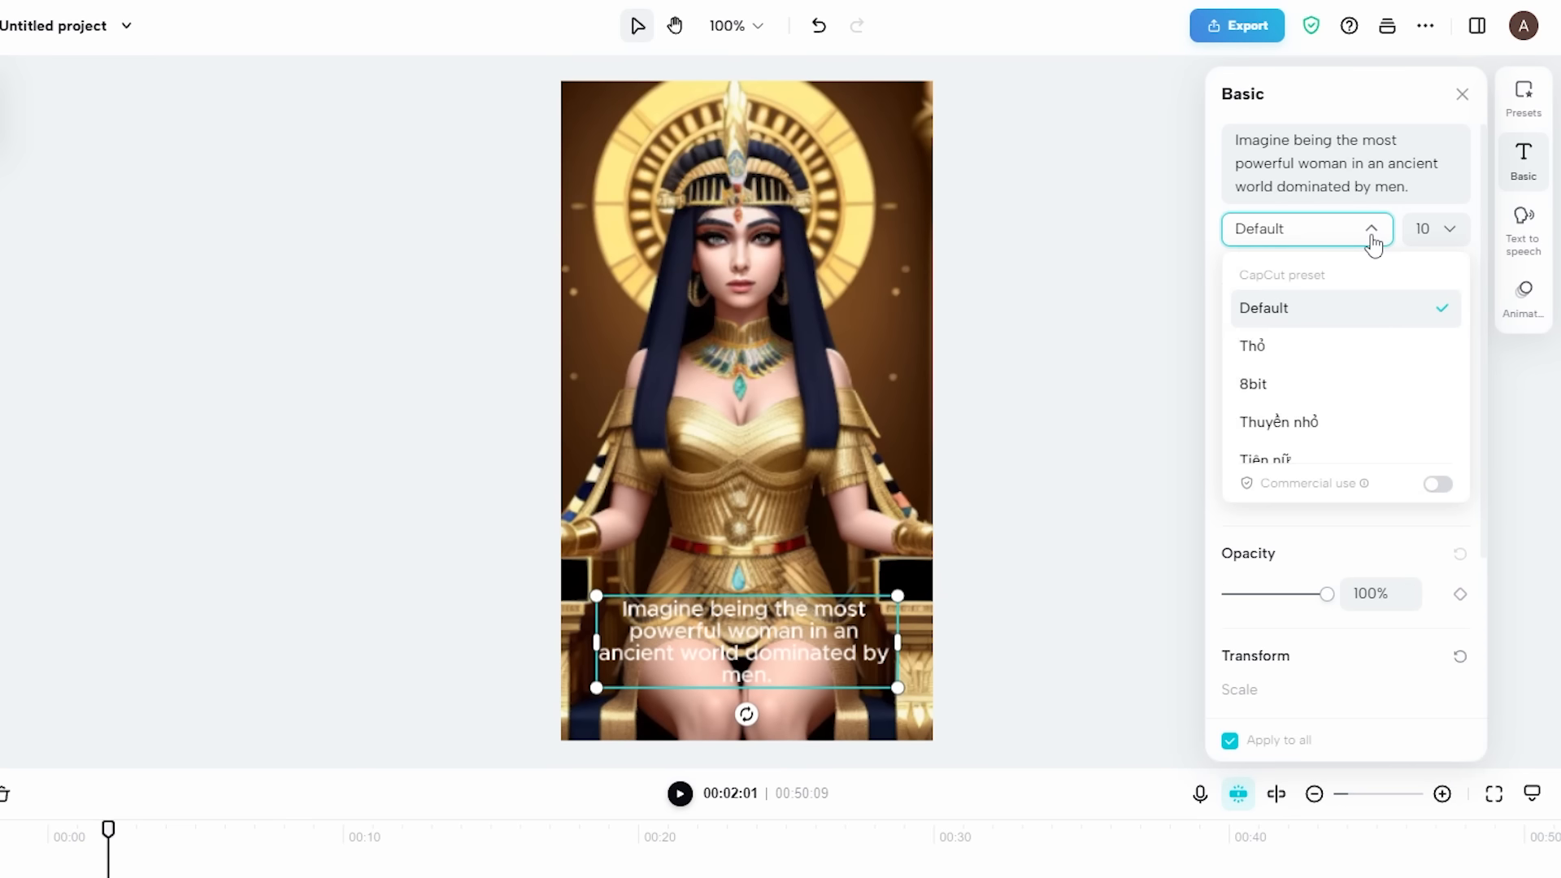
{"action": "scroll", "coordinate": [1340, 365], "scroll_direction": "down", "scroll_amount": 2}
{"action": "scroll", "coordinate": [1340, 365], "scroll_direction": "down", "scroll_amount": 8}
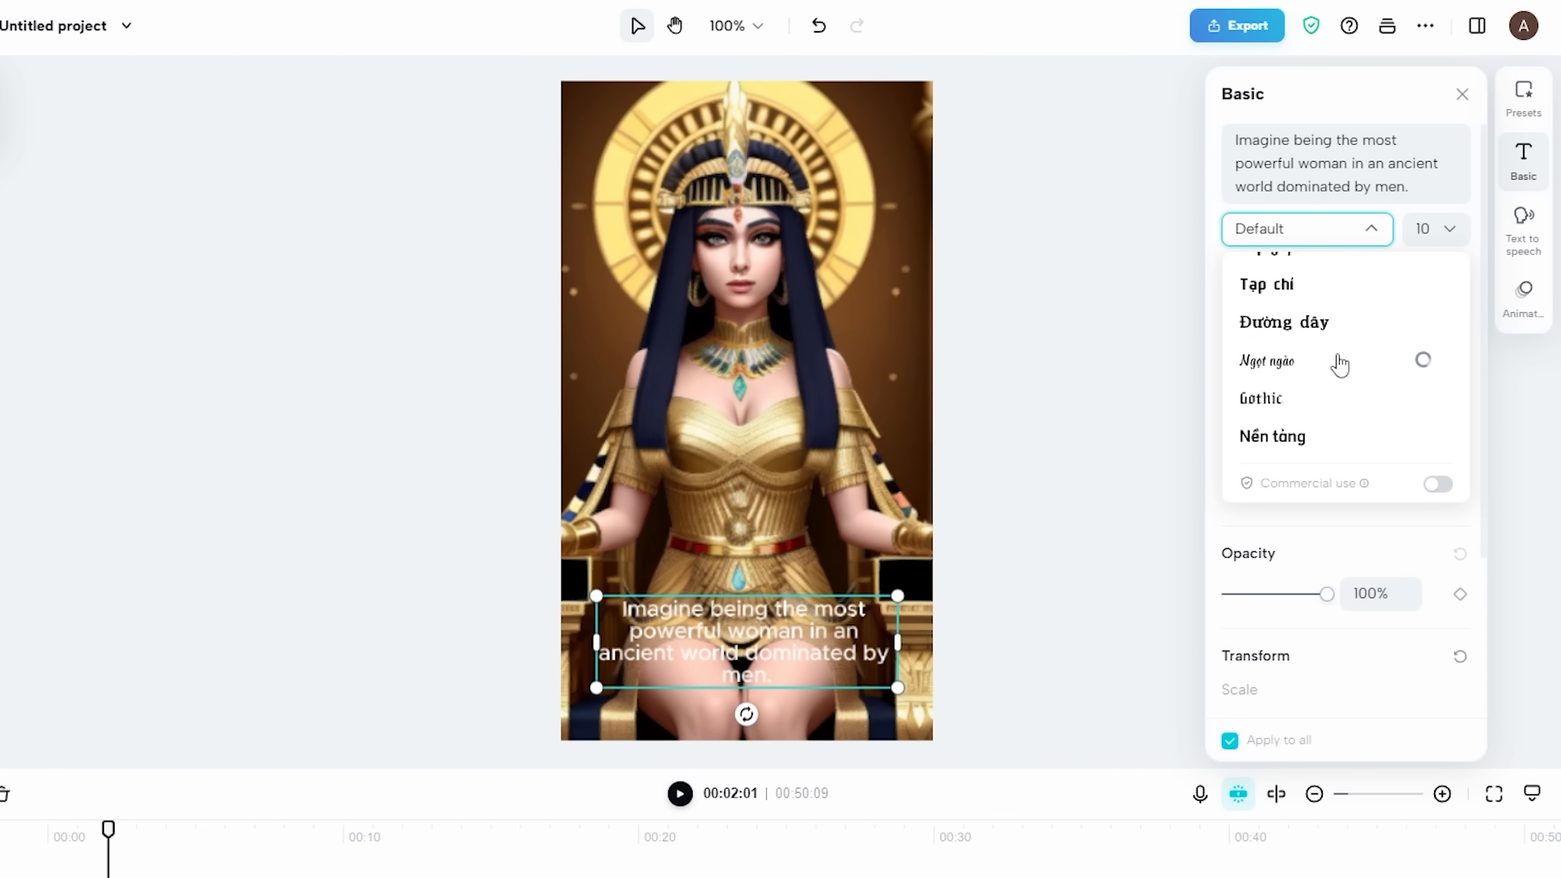
{"action": "scroll", "coordinate": [1338, 368], "scroll_direction": "down", "scroll_amount": 3}
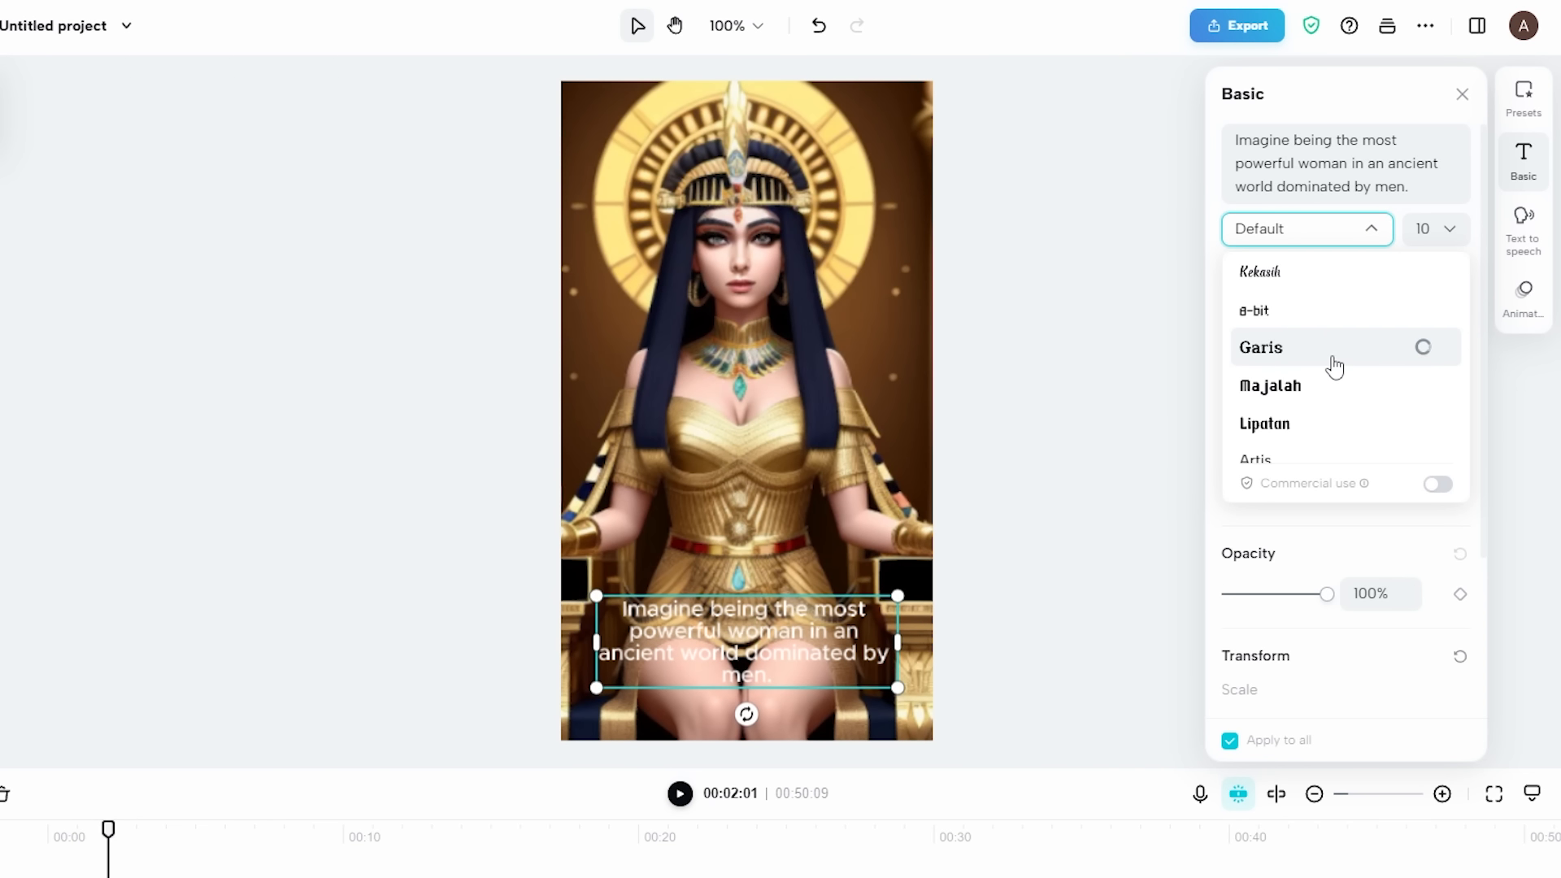
{"action": "left_click", "coordinate": [1334, 365]}
{"action": "left_click", "coordinate": [1450, 229]}
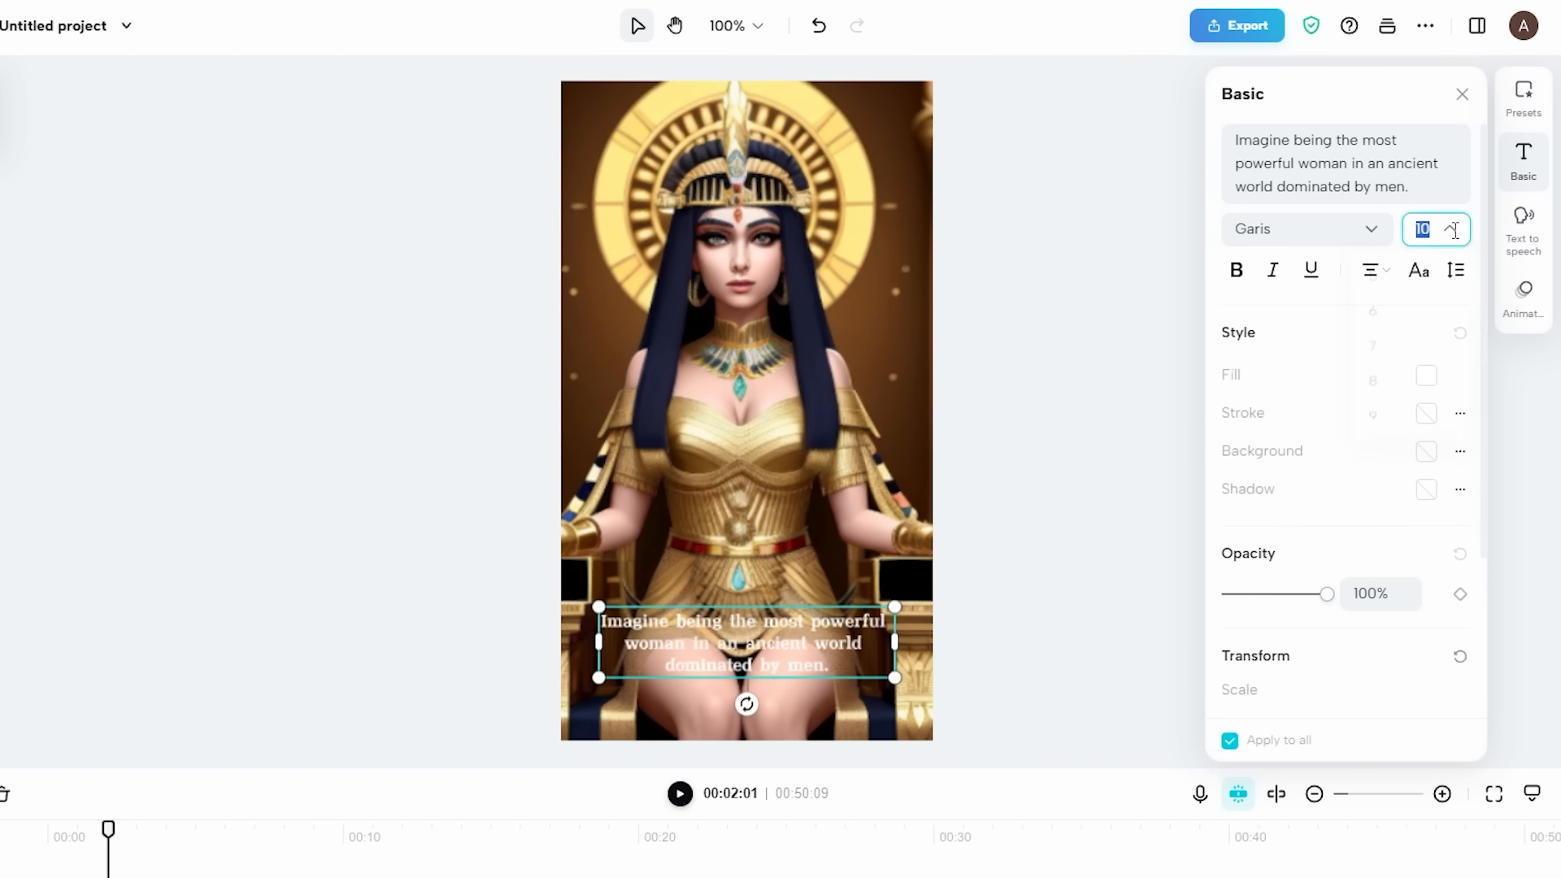
{"action": "scroll", "coordinate": [1398, 356], "scroll_direction": "down", "scroll_amount": 4}
{"action": "left_click", "coordinate": [1404, 302]}
{"action": "left_click", "coordinate": [1404, 303]}
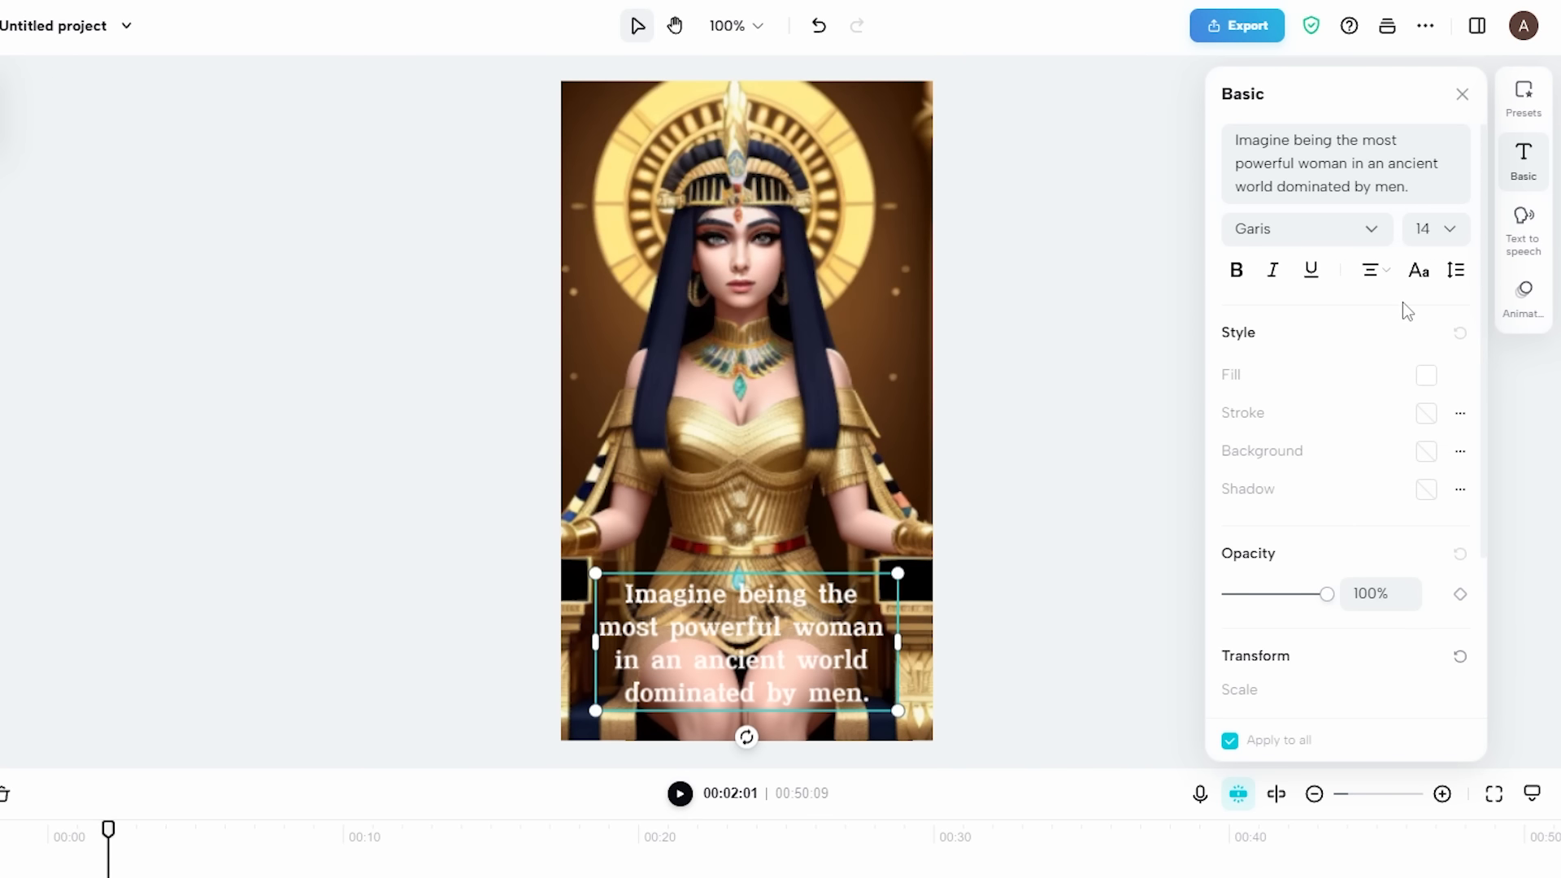
Step: Move the captions up the frame by setting their Y position to -140
{"action": "scroll", "coordinate": [1369, 415], "scroll_direction": "down", "scroll_amount": 3}
{"action": "left_click", "coordinate": [1387, 595]}
{"action": "left_click_drag", "start_coordinate": [1366, 598], "coordinate": [1355, 599]}
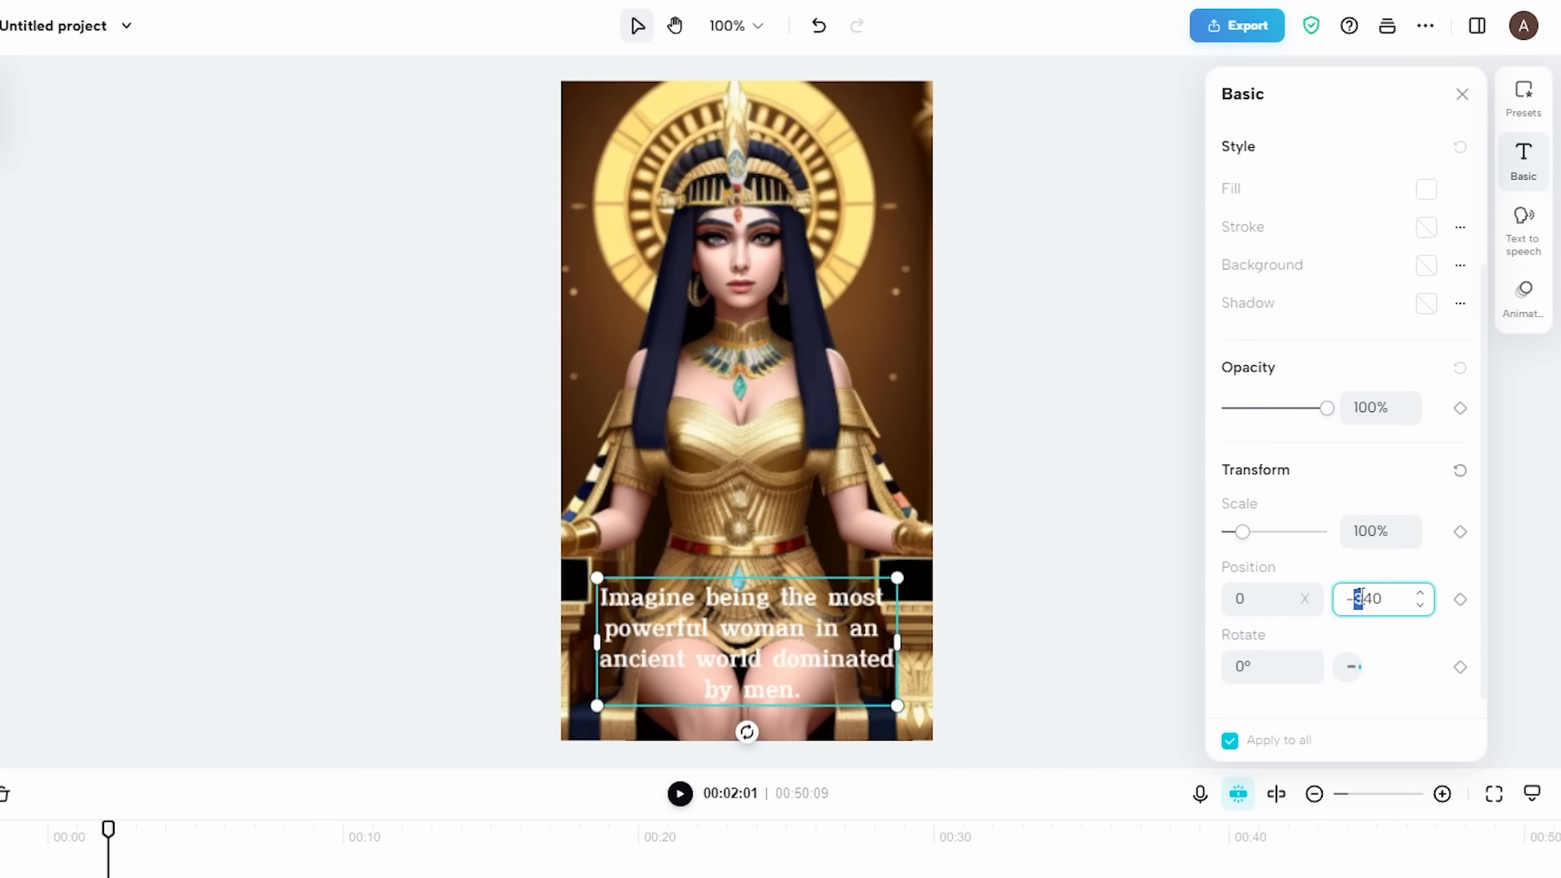
{"action": "type", "text": "1"}
{"action": "left_click", "coordinate": [1352, 235]}
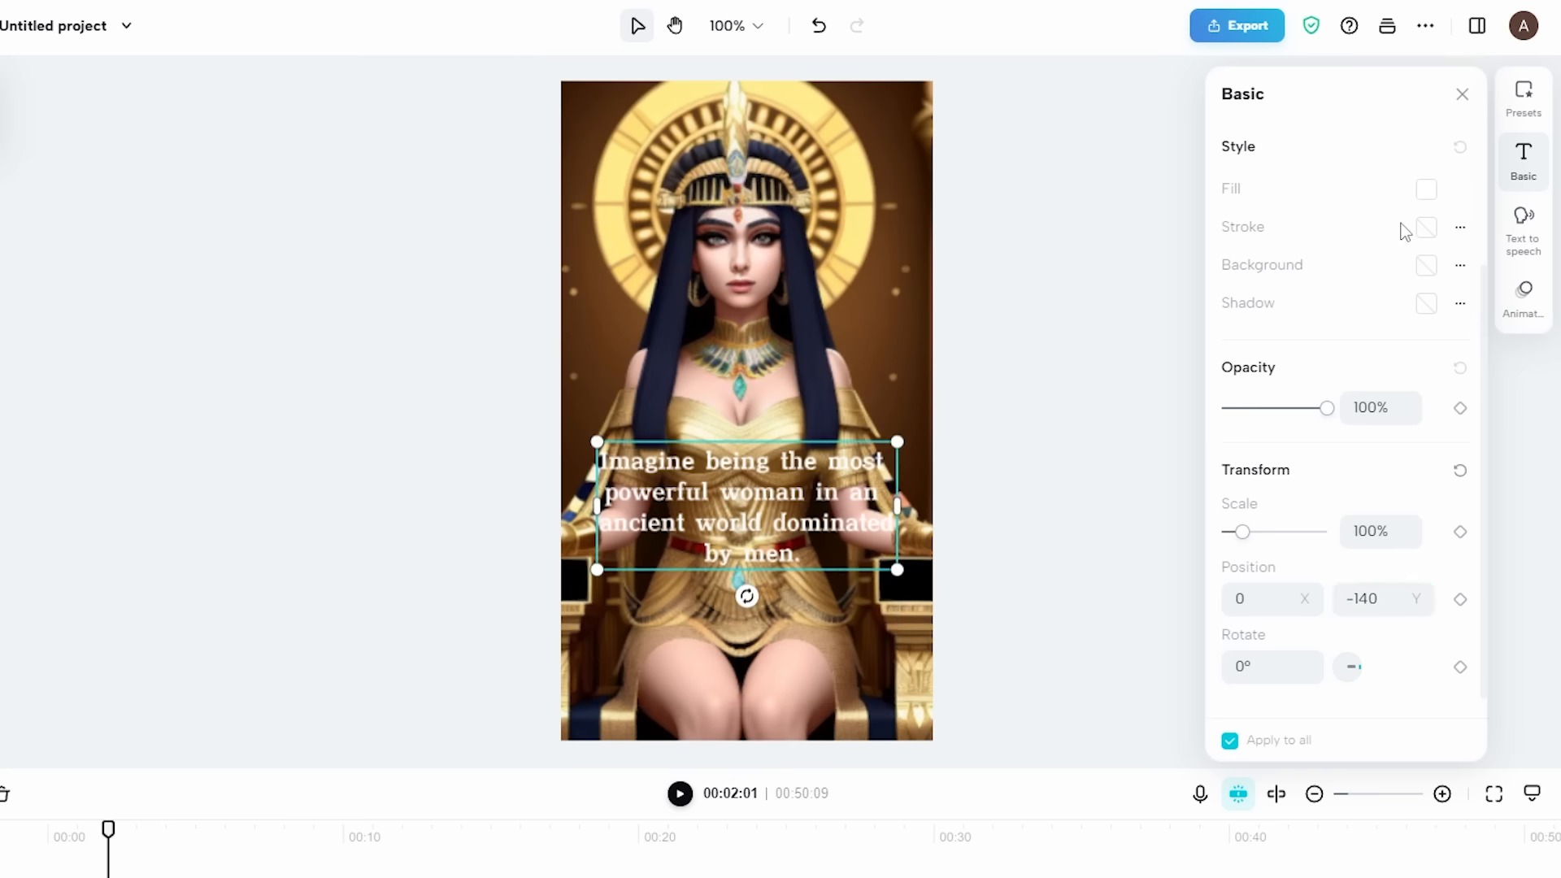
Step: Give the caption text a black stroke
{"action": "left_click", "coordinate": [1426, 227]}
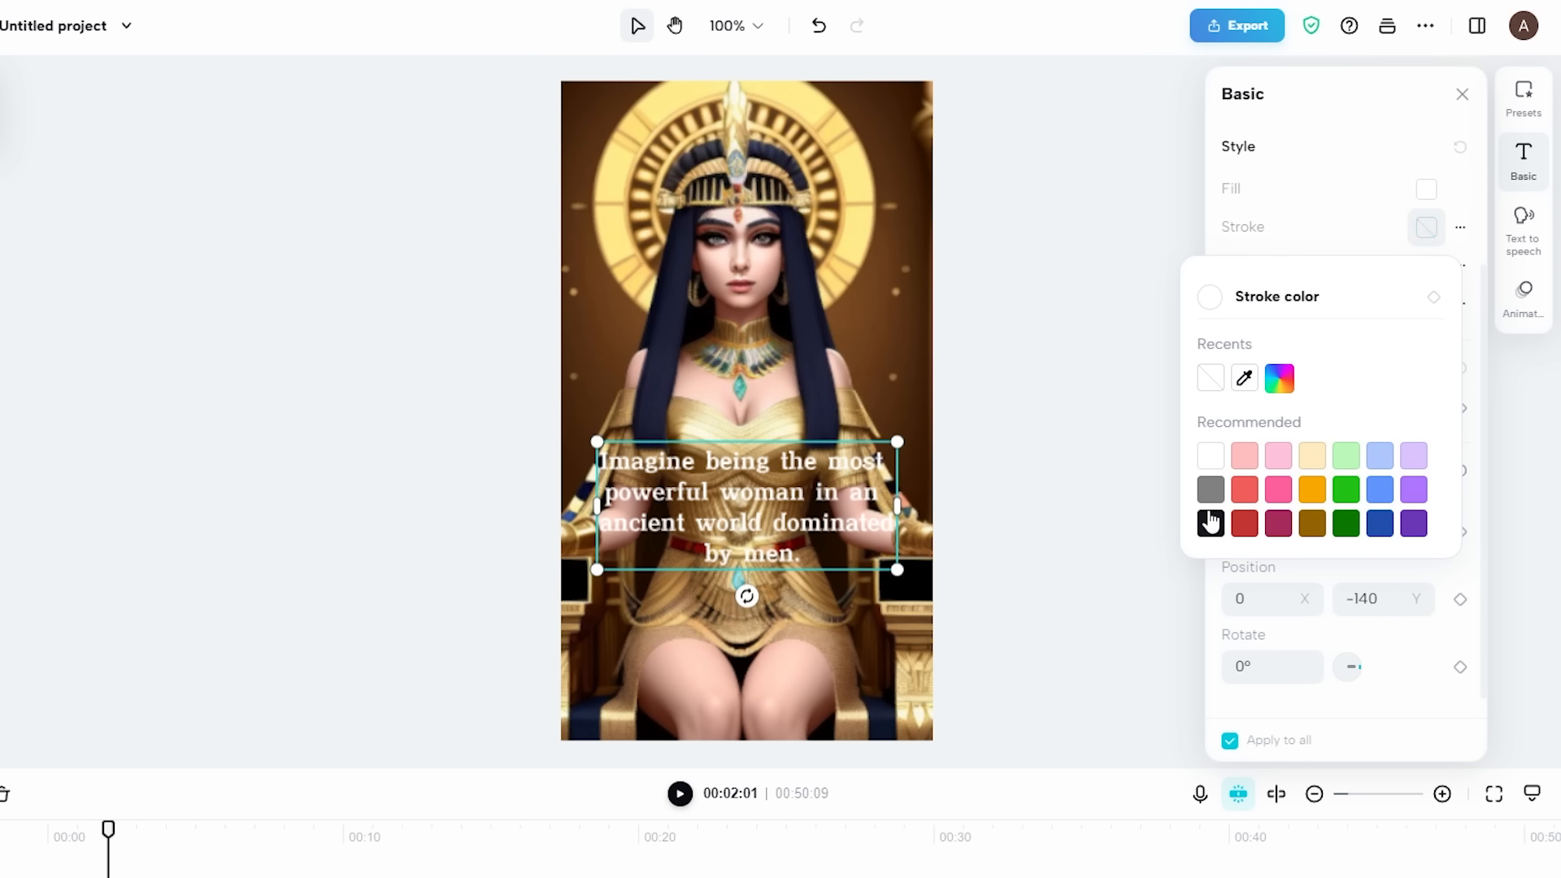
{"action": "left_click", "coordinate": [1210, 522]}
{"action": "left_click", "coordinate": [1493, 202]}
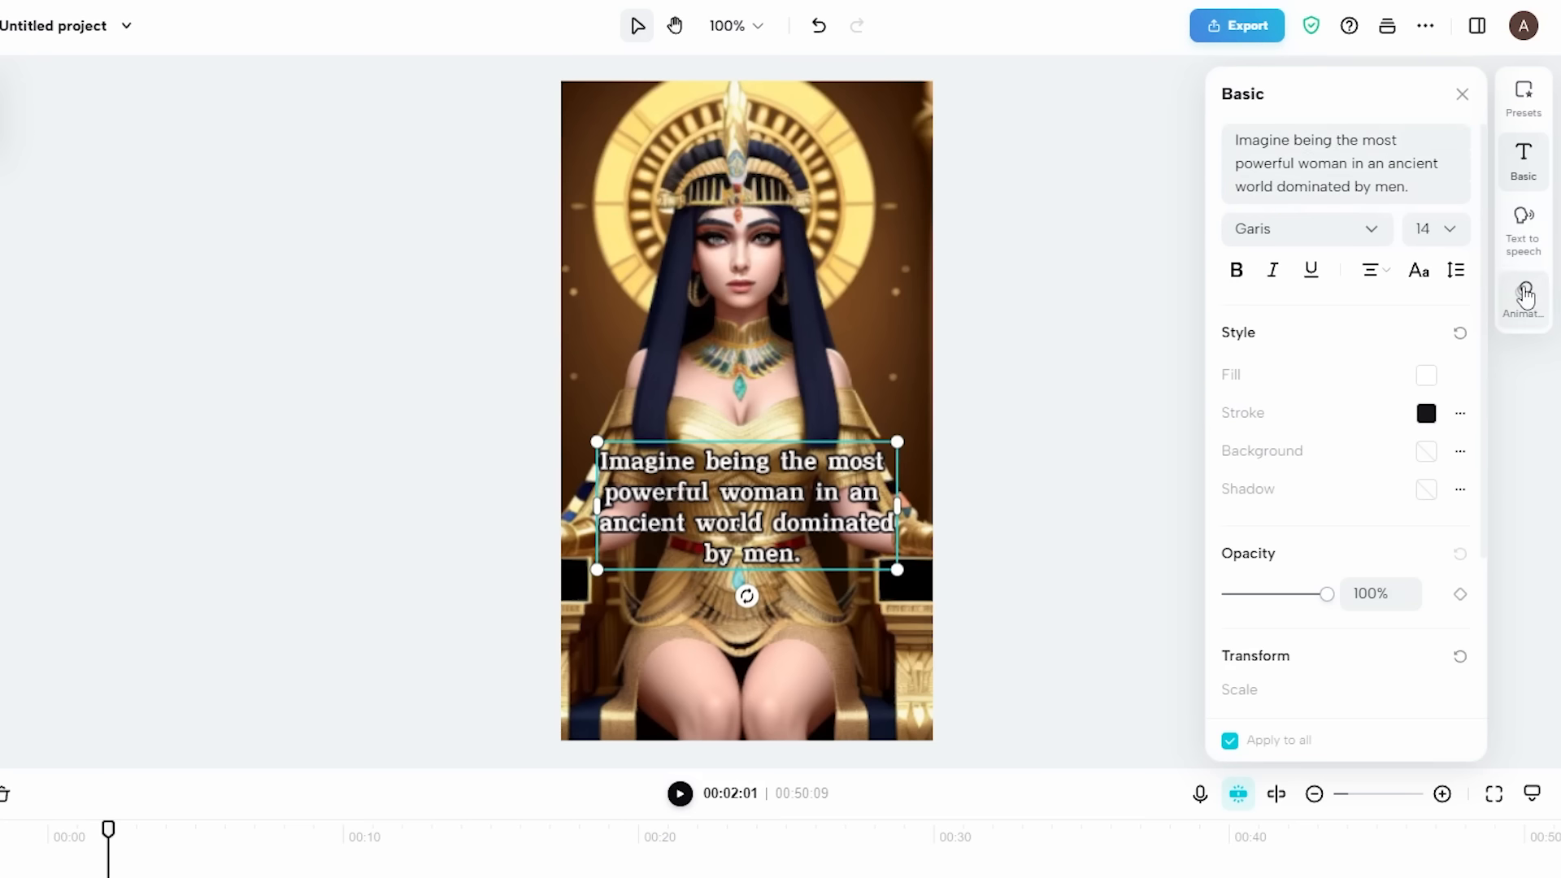
Step: Apply the "Pop-up Dis..." caption animation to all captions and play the video from the start
{"action": "left_click", "coordinate": [1525, 297]}
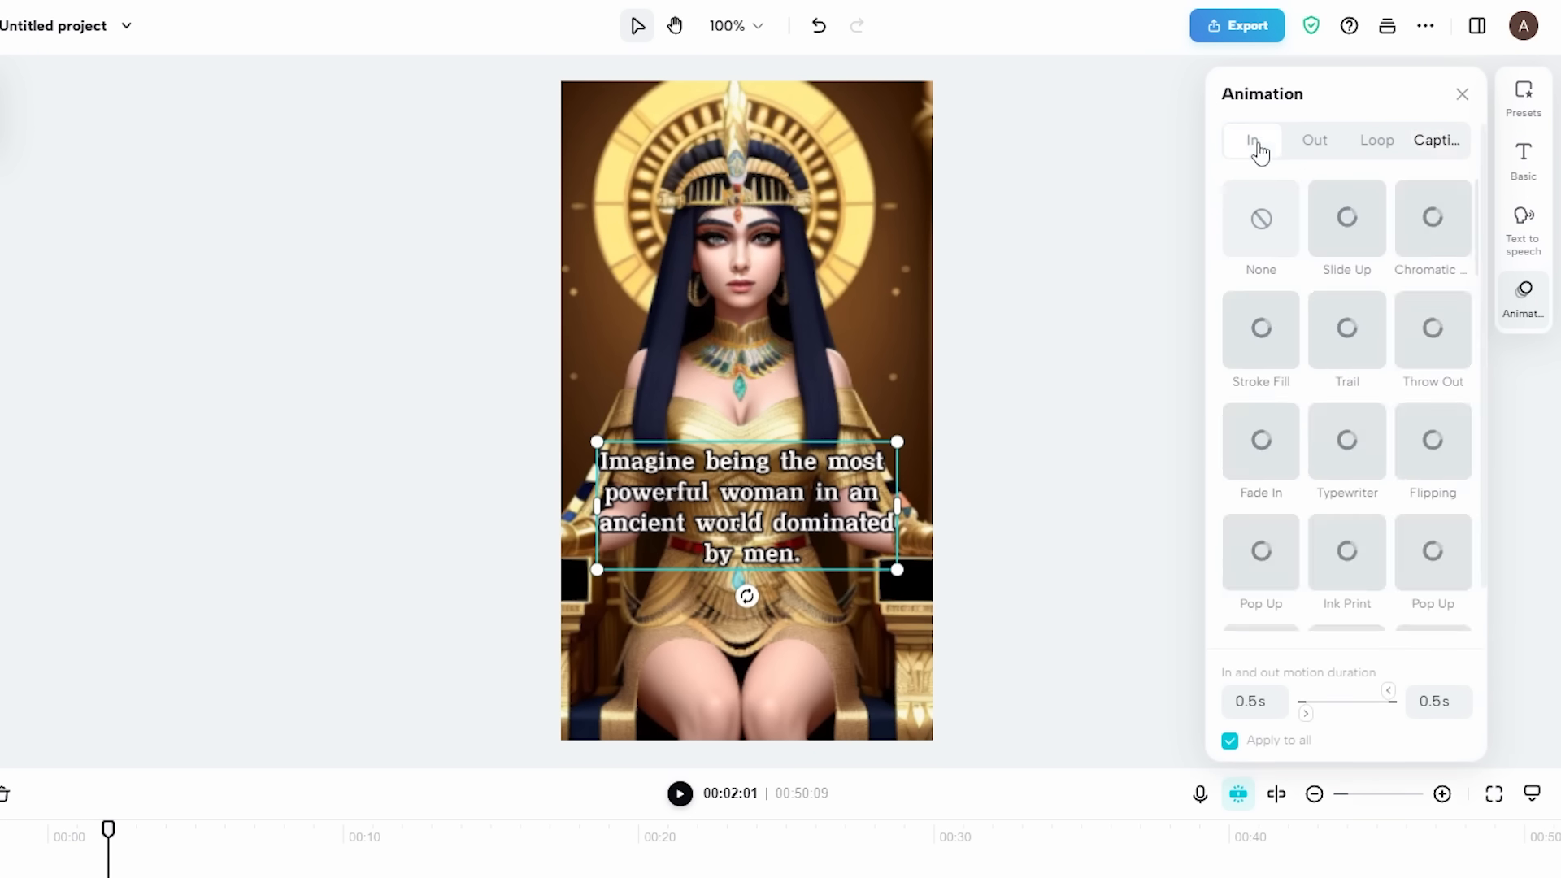
{"action": "left_click", "coordinate": [1436, 146]}
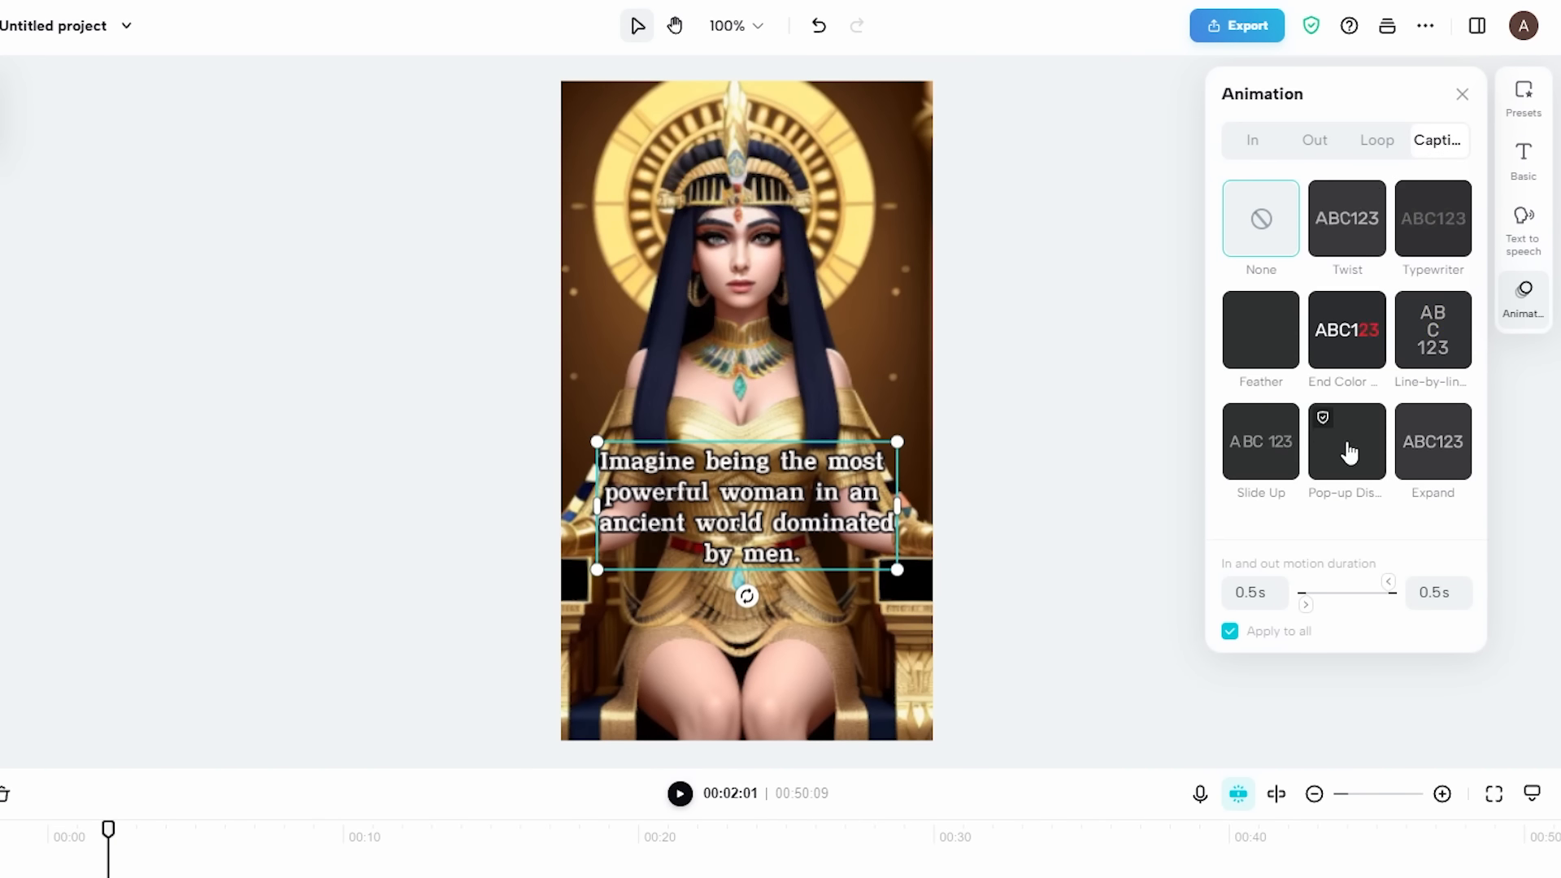
{"action": "left_click", "coordinate": [1349, 448]}
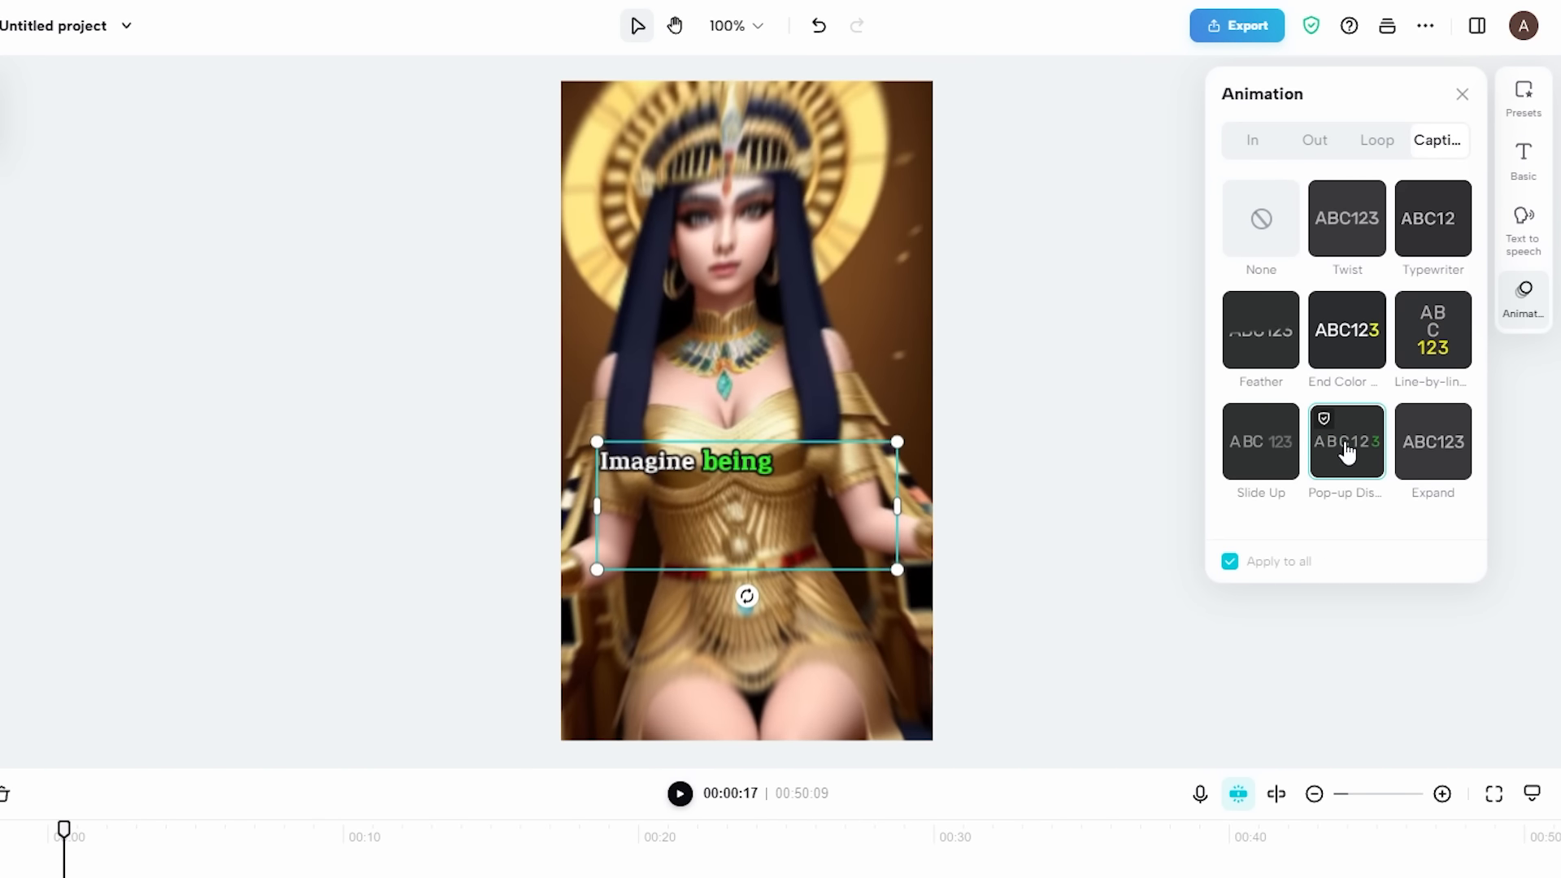
{"action": "left_click", "coordinate": [48, 829]}
{"action": "left_click", "coordinate": [680, 793]}
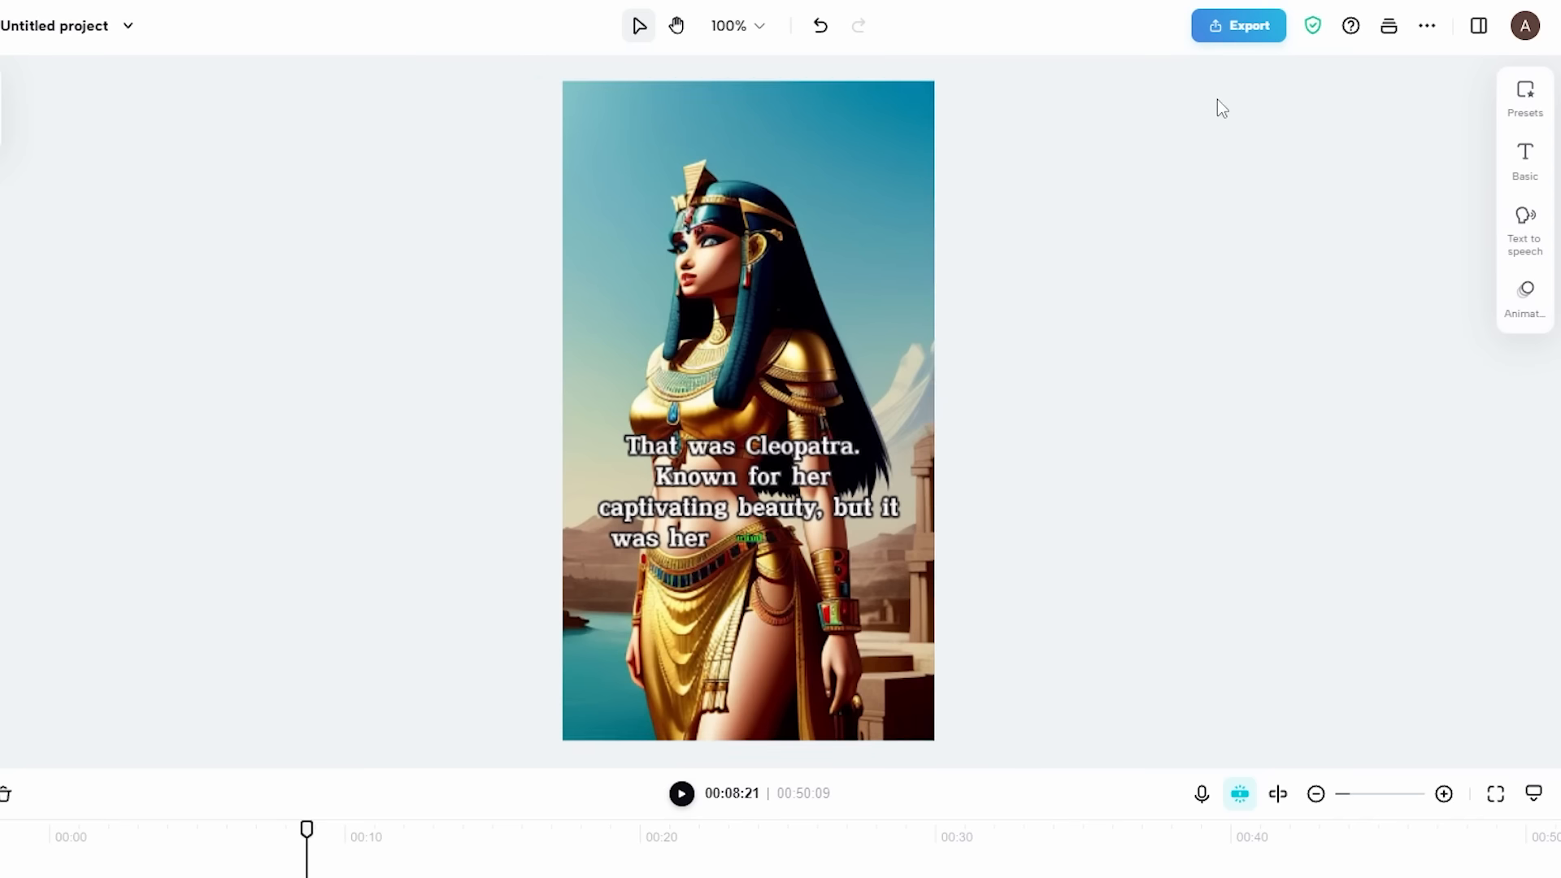
Step: Export the video for download with the filename cleopatra and save the exported file
{"action": "left_click", "coordinate": [1248, 32]}
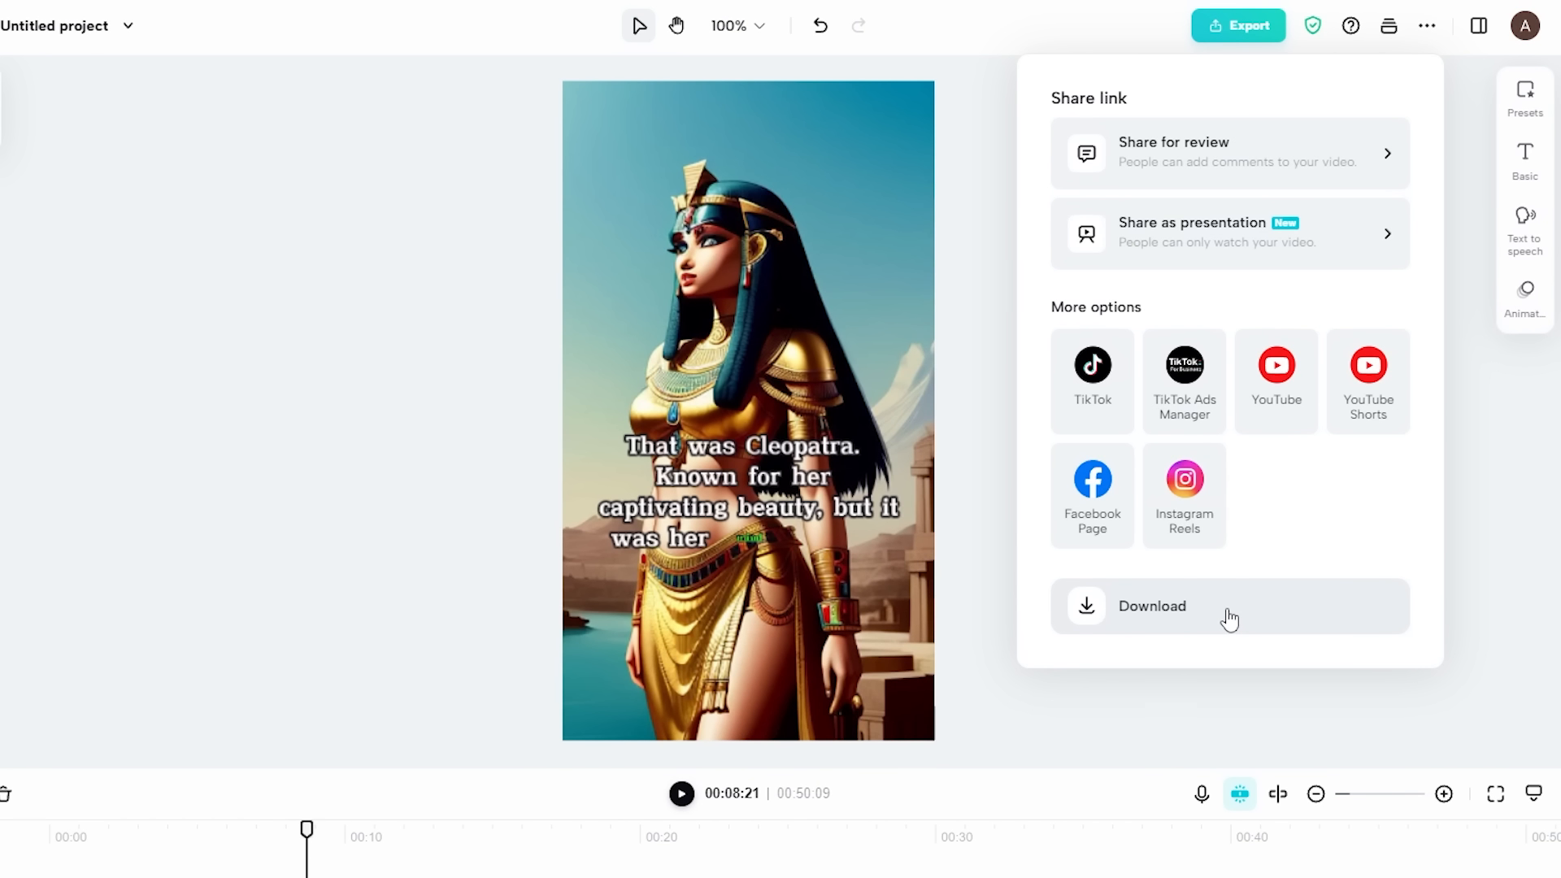
{"action": "left_click", "coordinate": [1230, 619]}
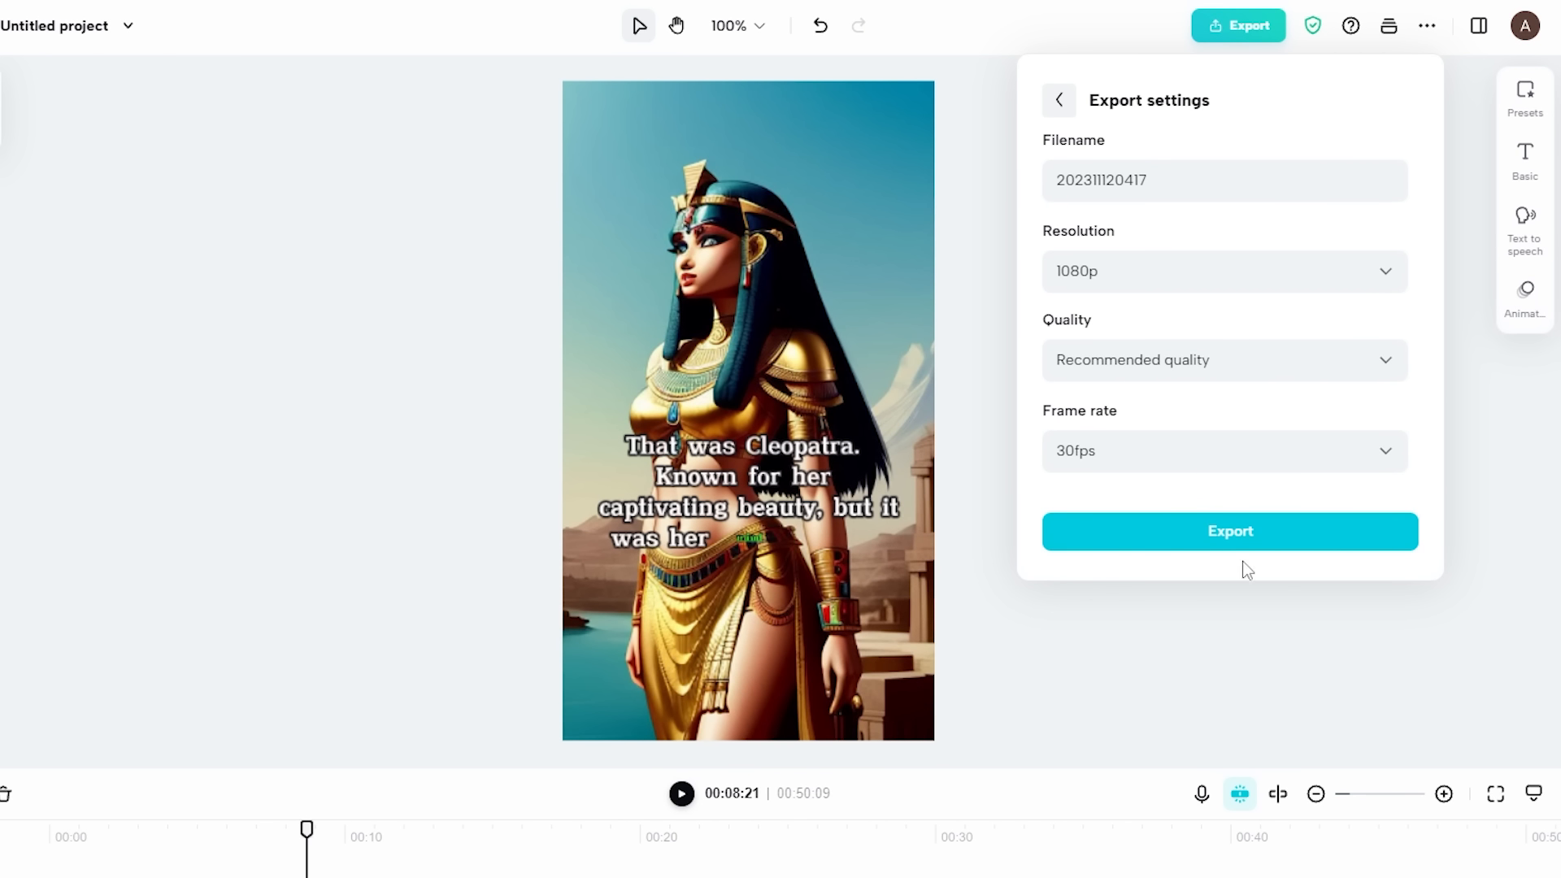
{"action": "left_click_drag", "start_coordinate": [1179, 179], "coordinate": [1054, 171]}
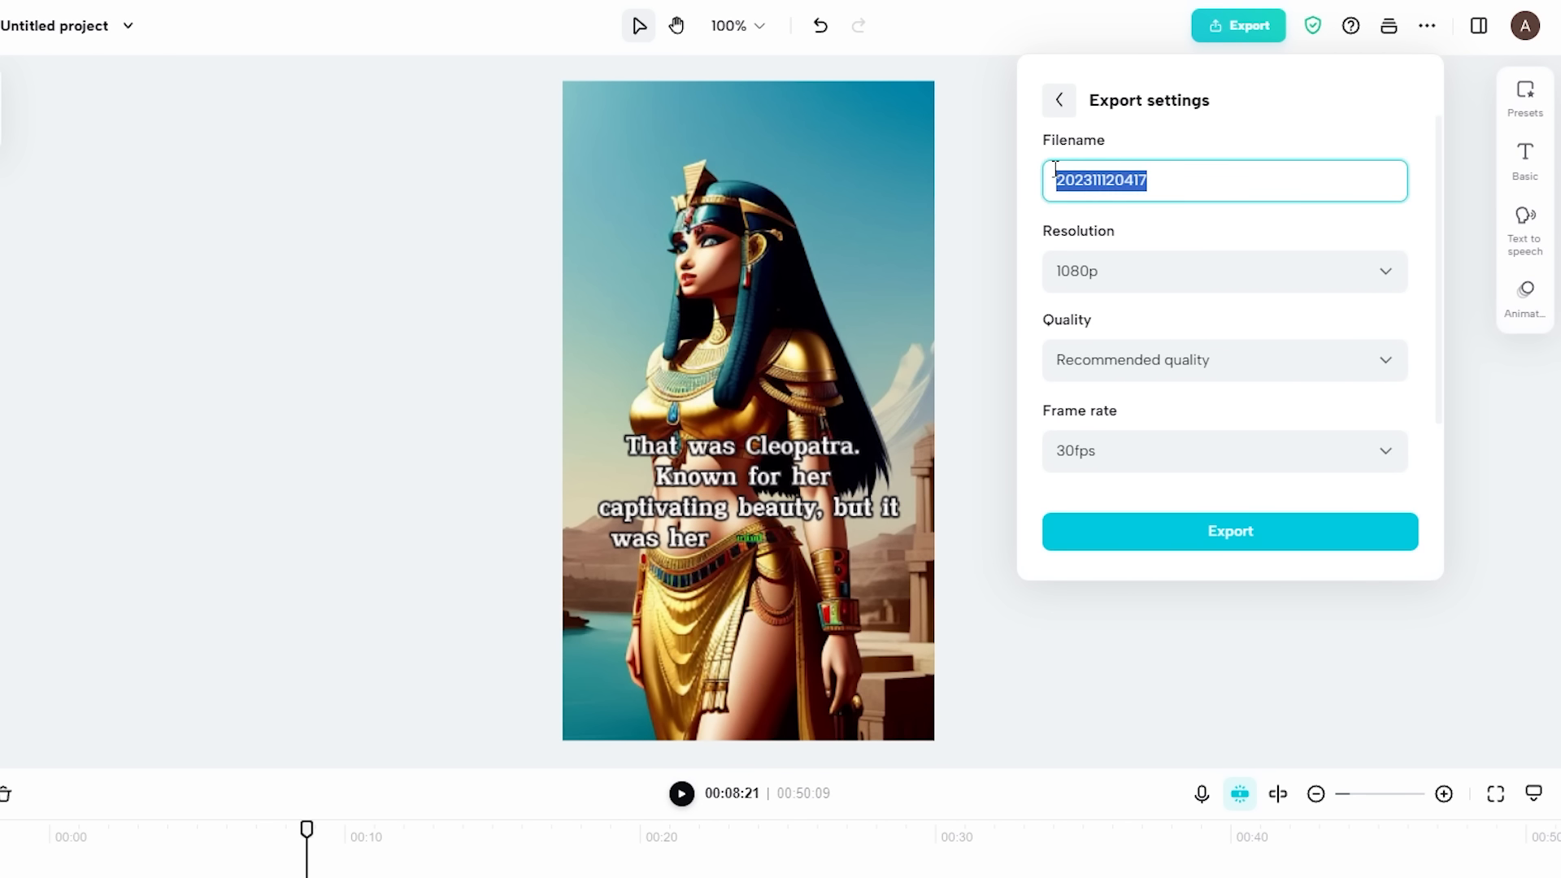
{"action": "type", "text": "cleopatra"}
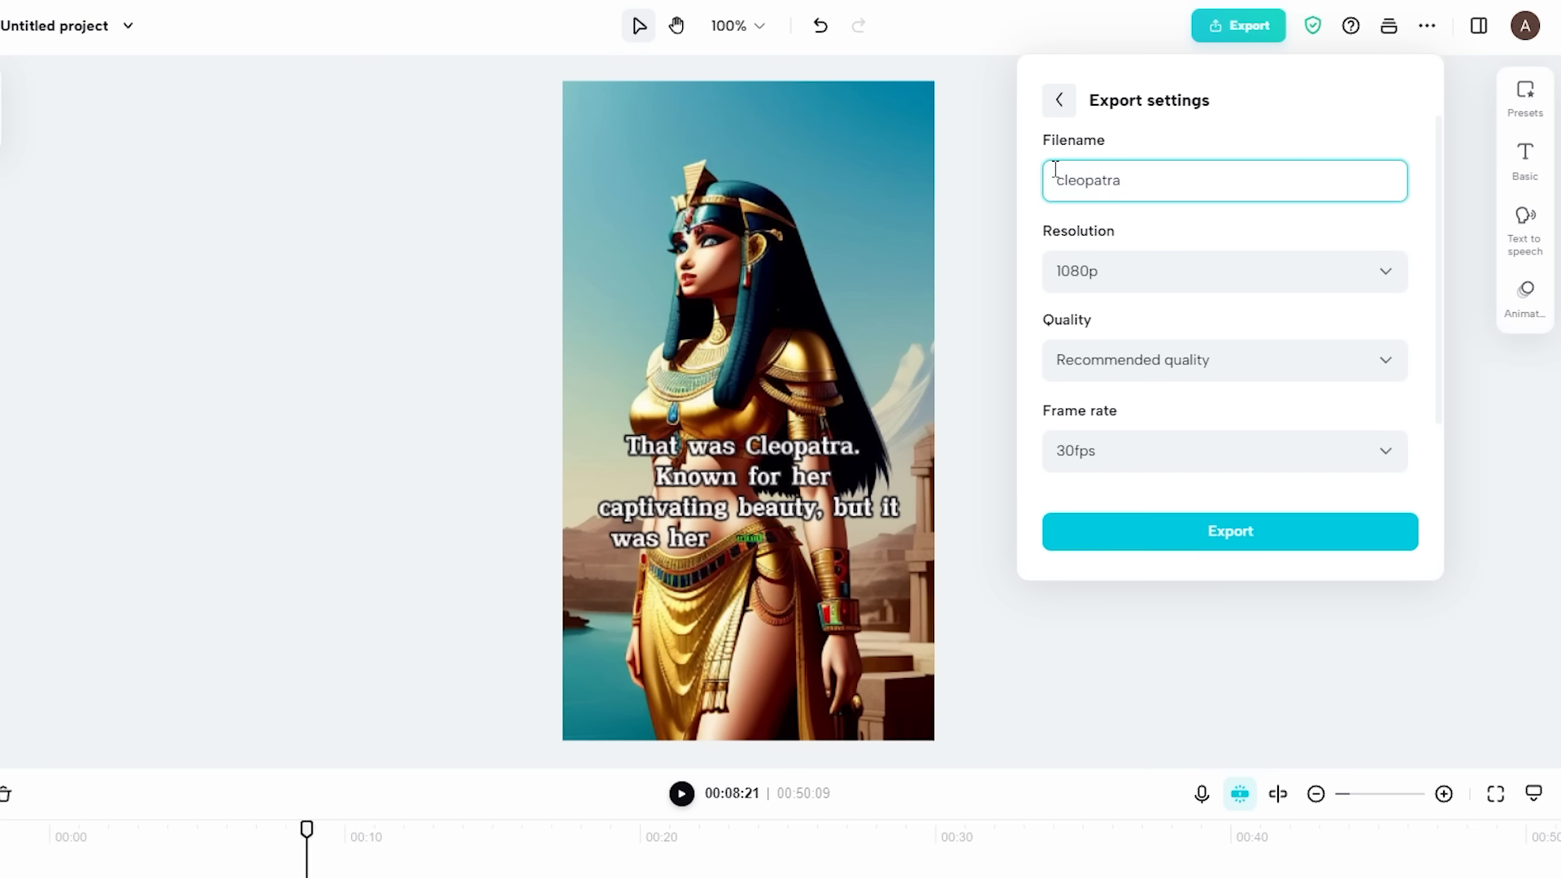
{"action": "left_click", "coordinate": [1226, 531]}
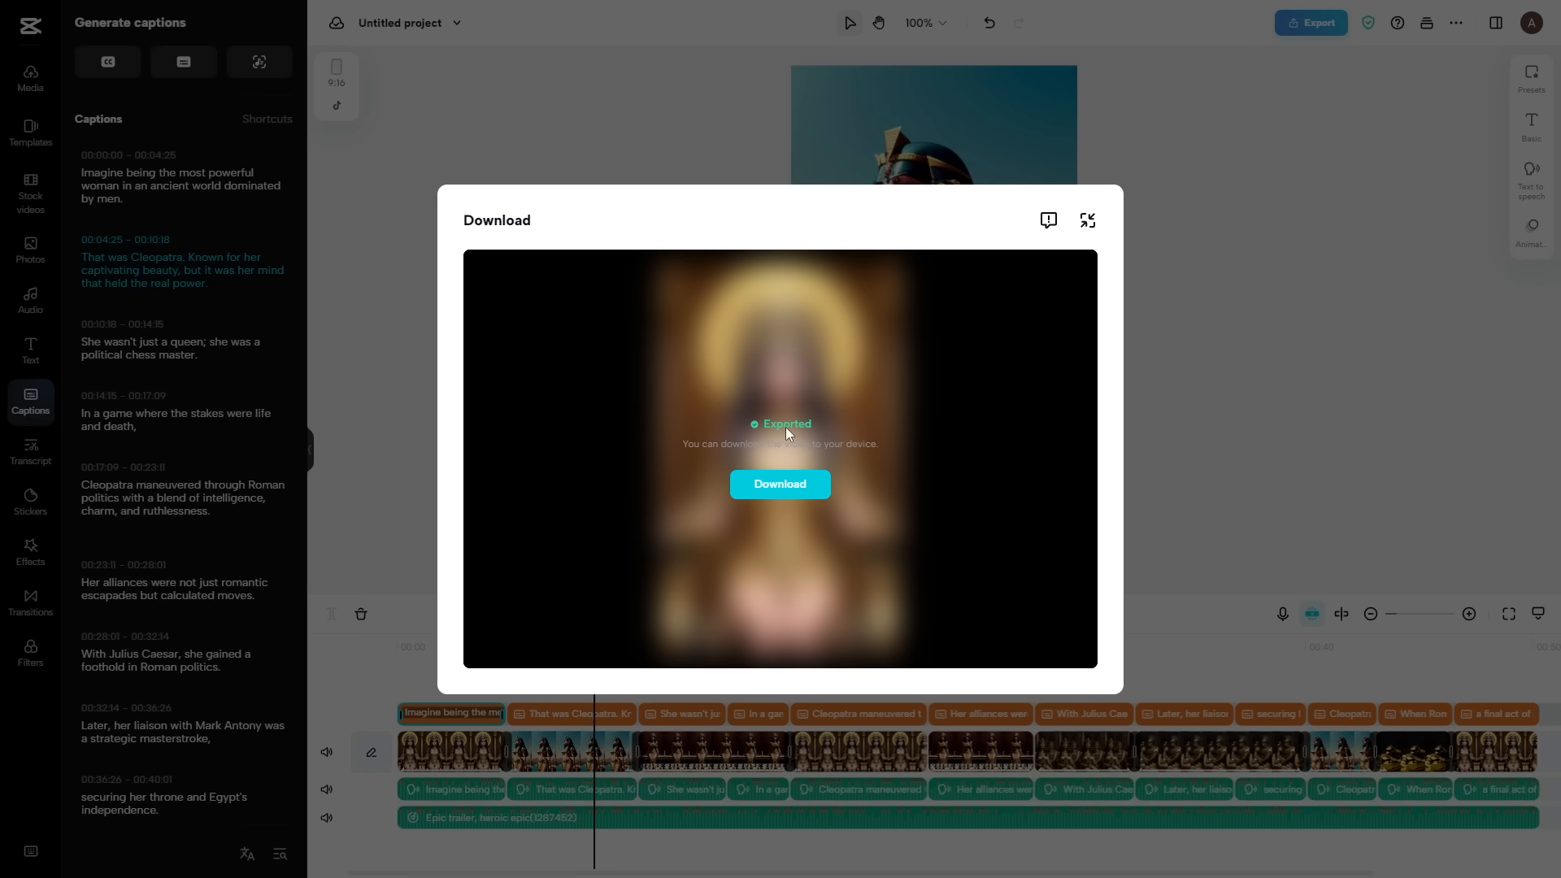
{"action": "left_click", "coordinate": [775, 490]}
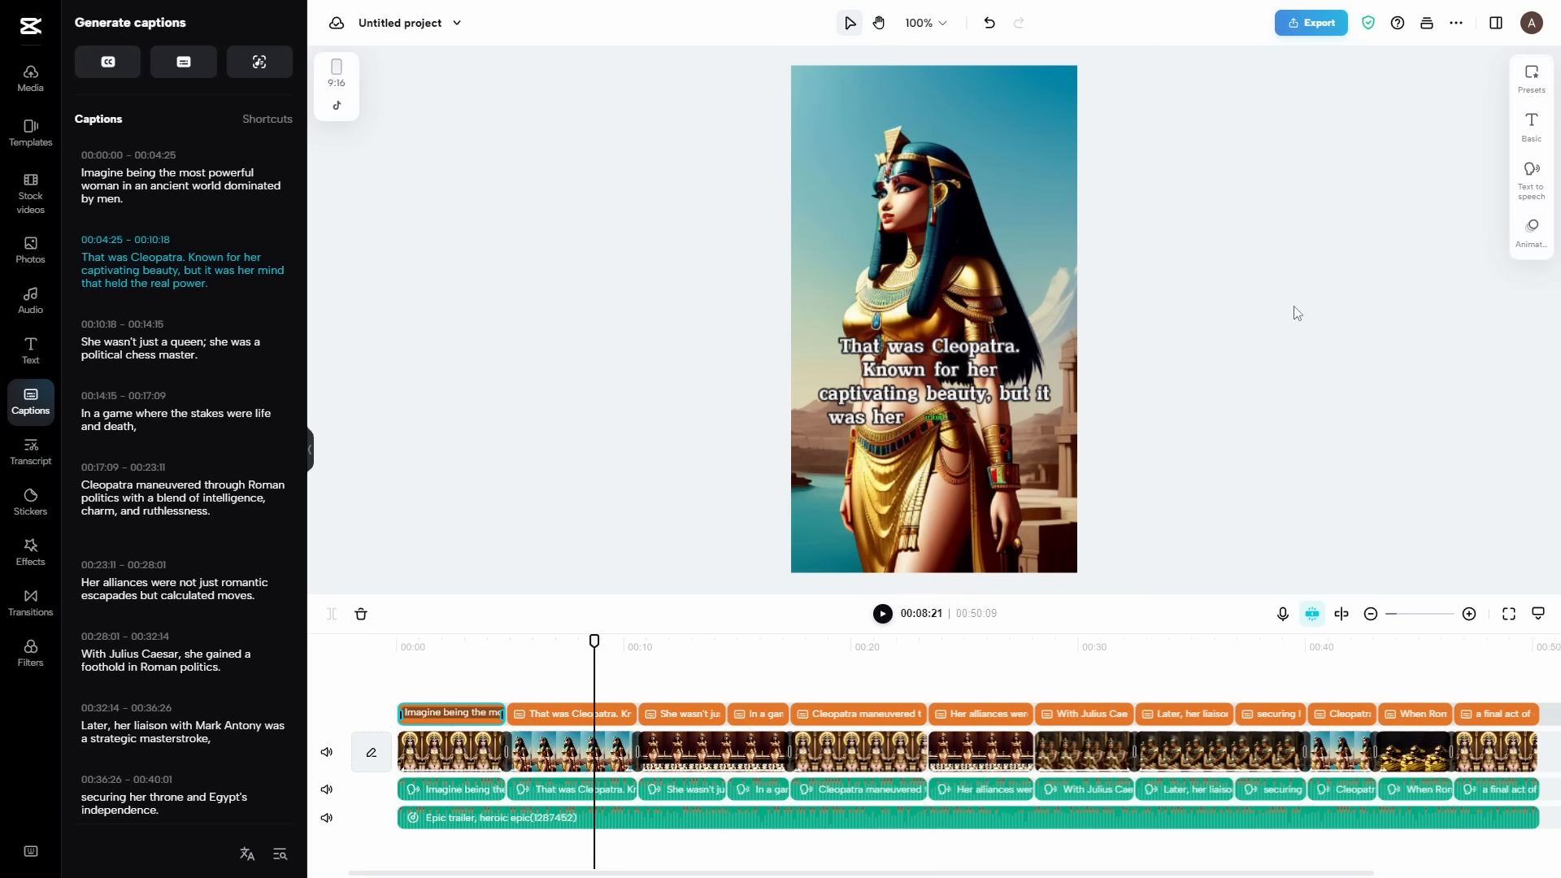
{"action": "left_click", "coordinate": [1298, 301]}
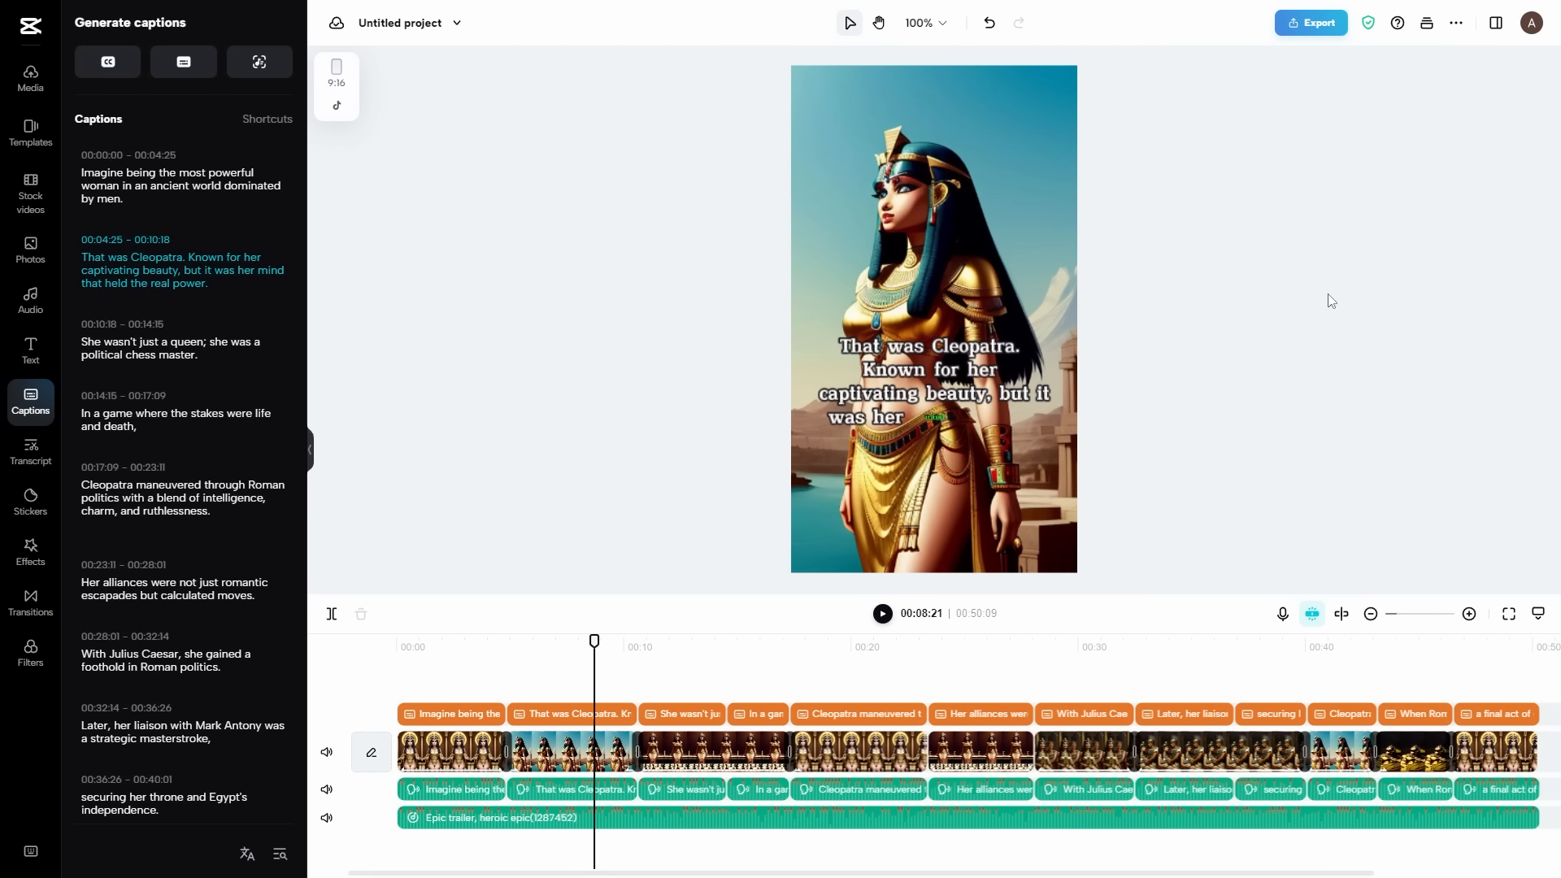
{"action": "left_click", "coordinate": [1368, 25]}
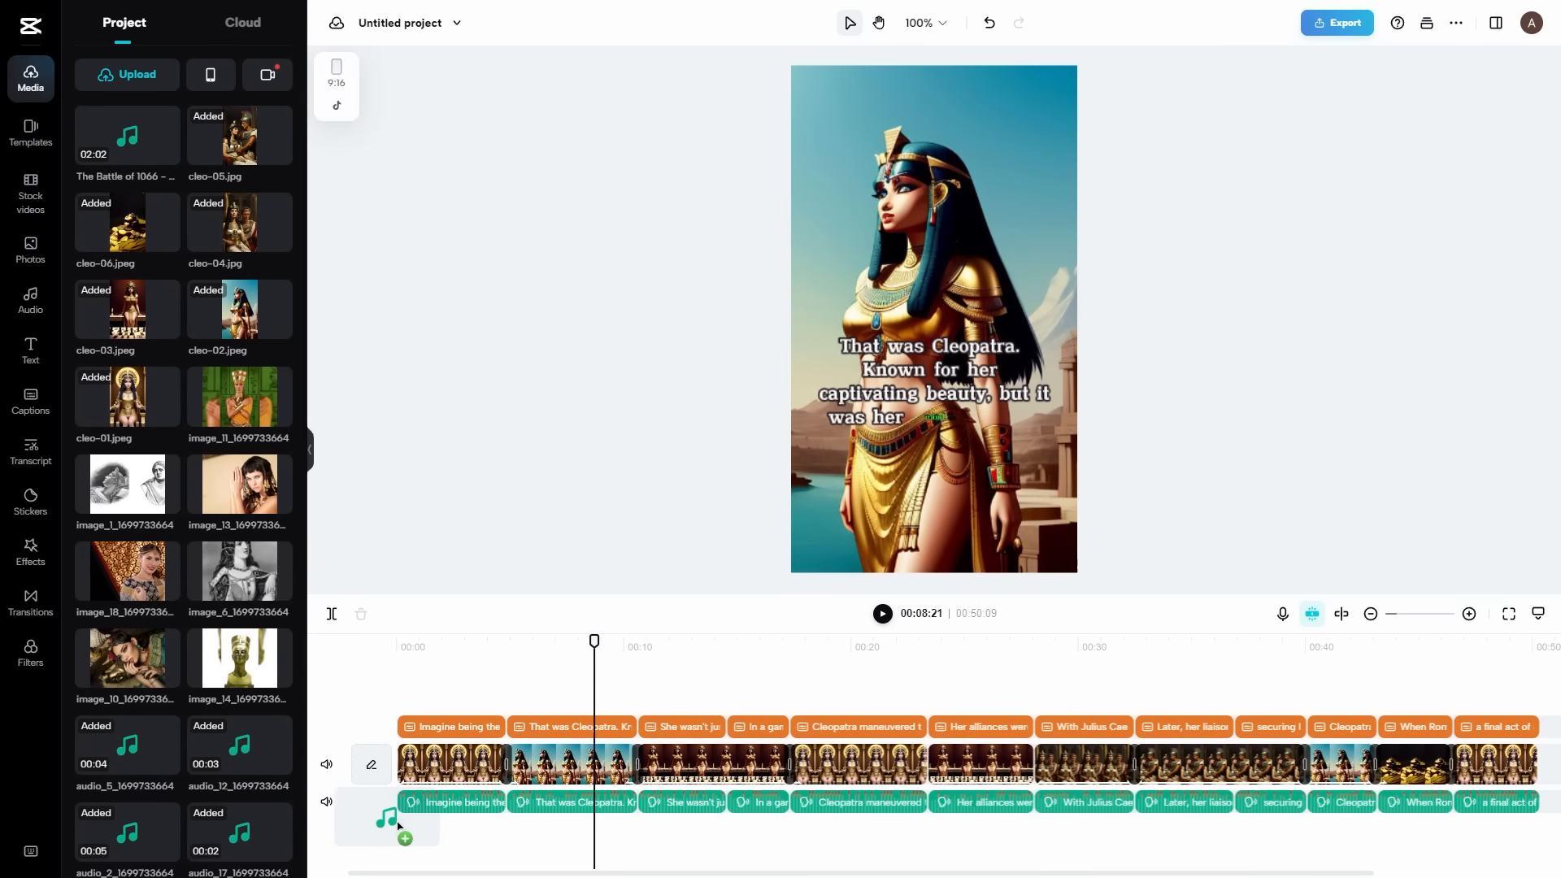
Step: Place the uploaded "The Battle of 1066" music at the start of the audio track and trim it to the video's end
{"action": "left_click_drag", "start_coordinate": [398, 825], "coordinate": [402, 829]}
{"action": "left_click_drag", "start_coordinate": [562, 818], "coordinate": [1540, 831]}
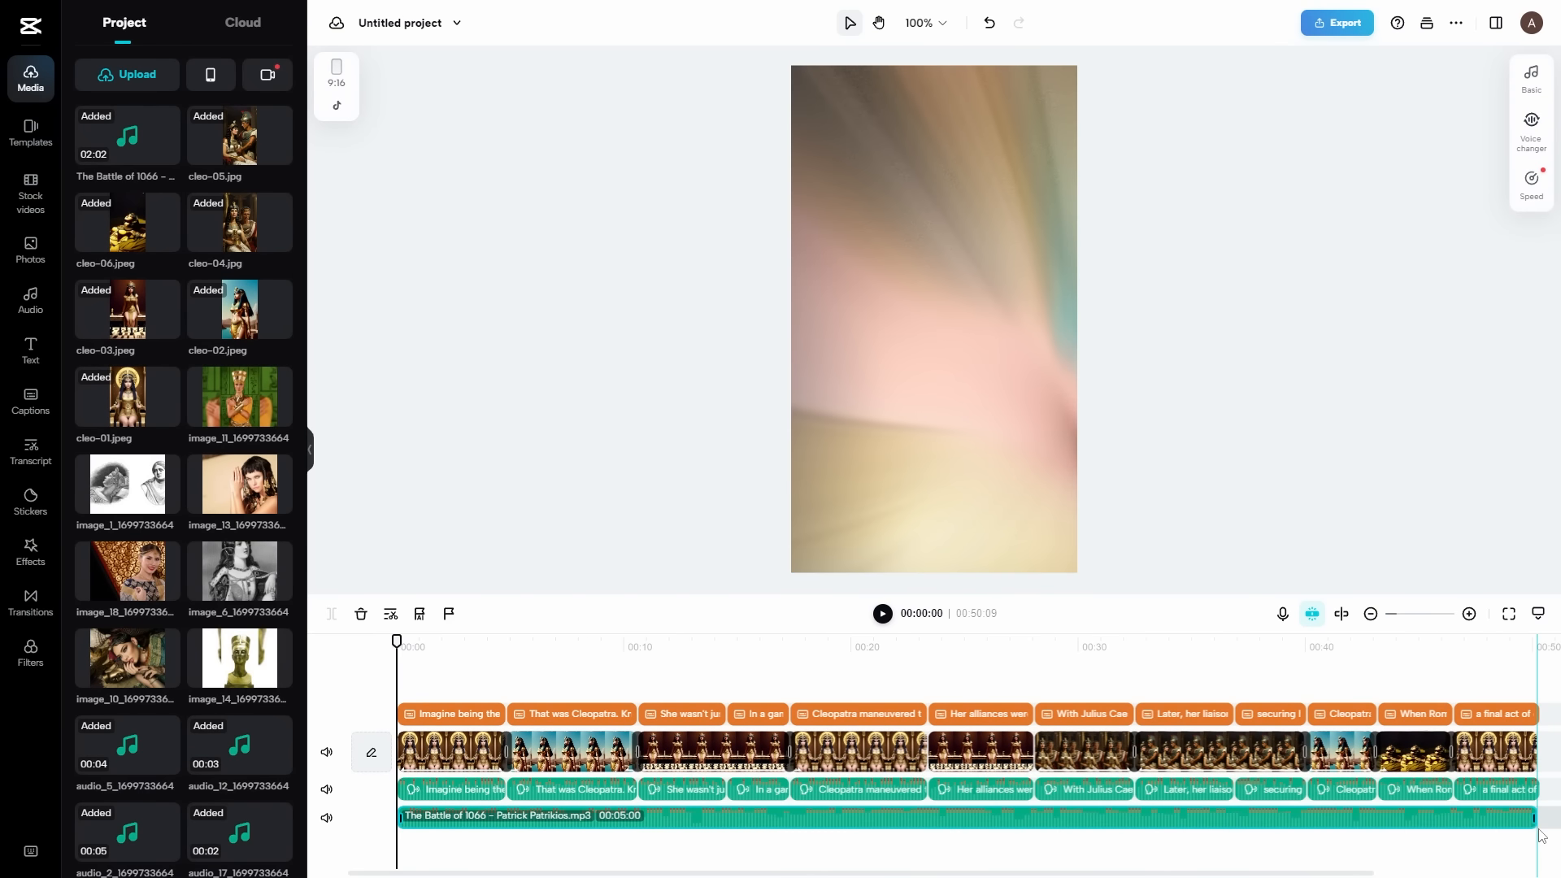
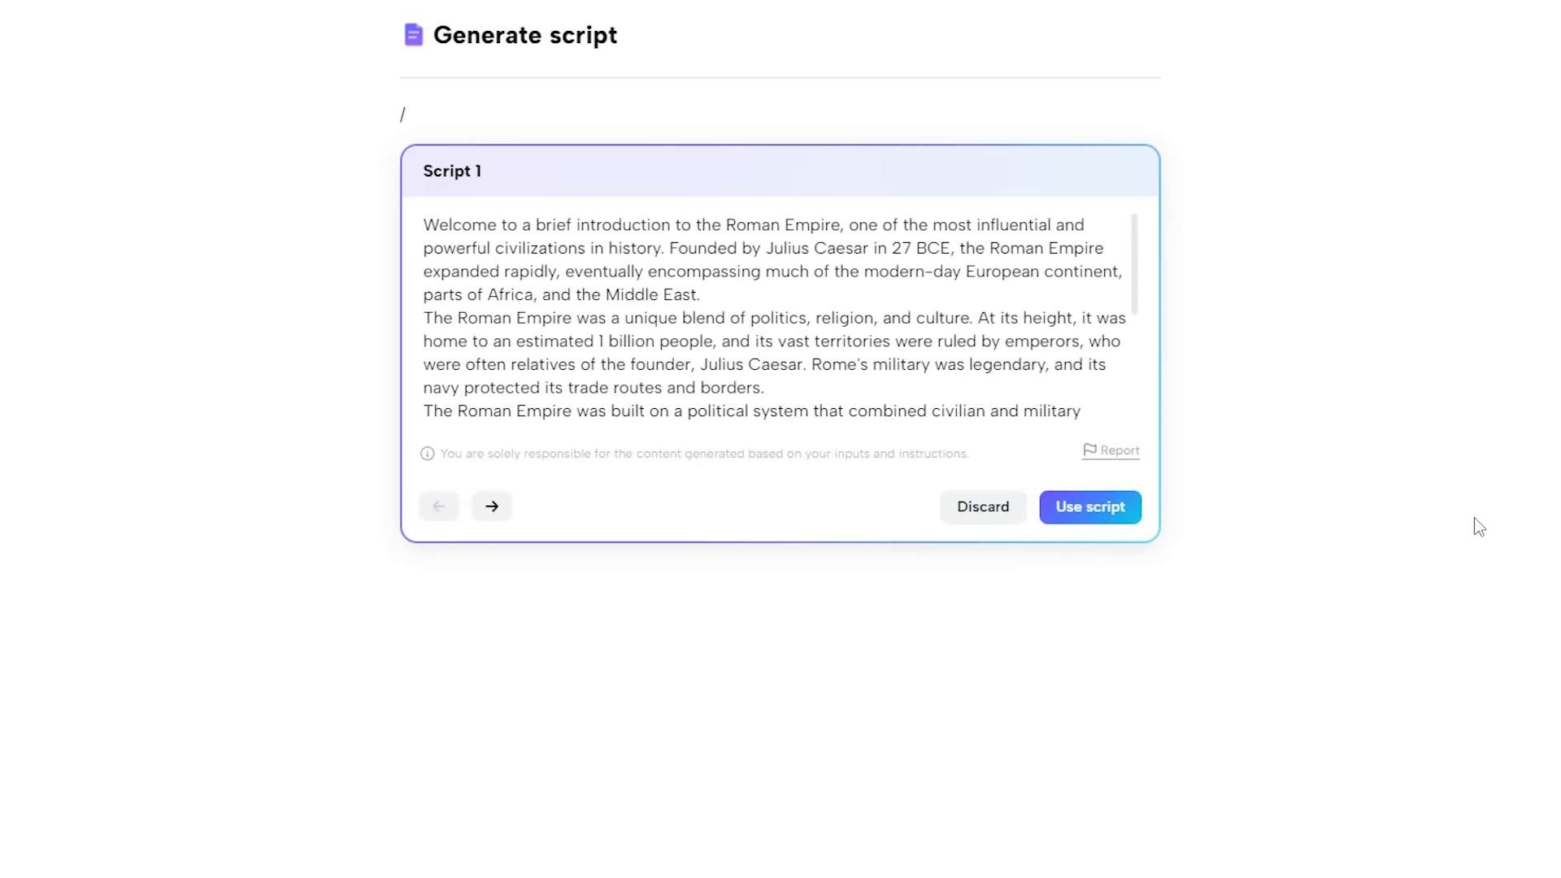
Step: Read through the AI-generated Roman Empire script, Script 1, and insert it into the script editor
{"action": "scroll", "coordinate": [805, 373], "scroll_direction": "down", "scroll_amount": 5}
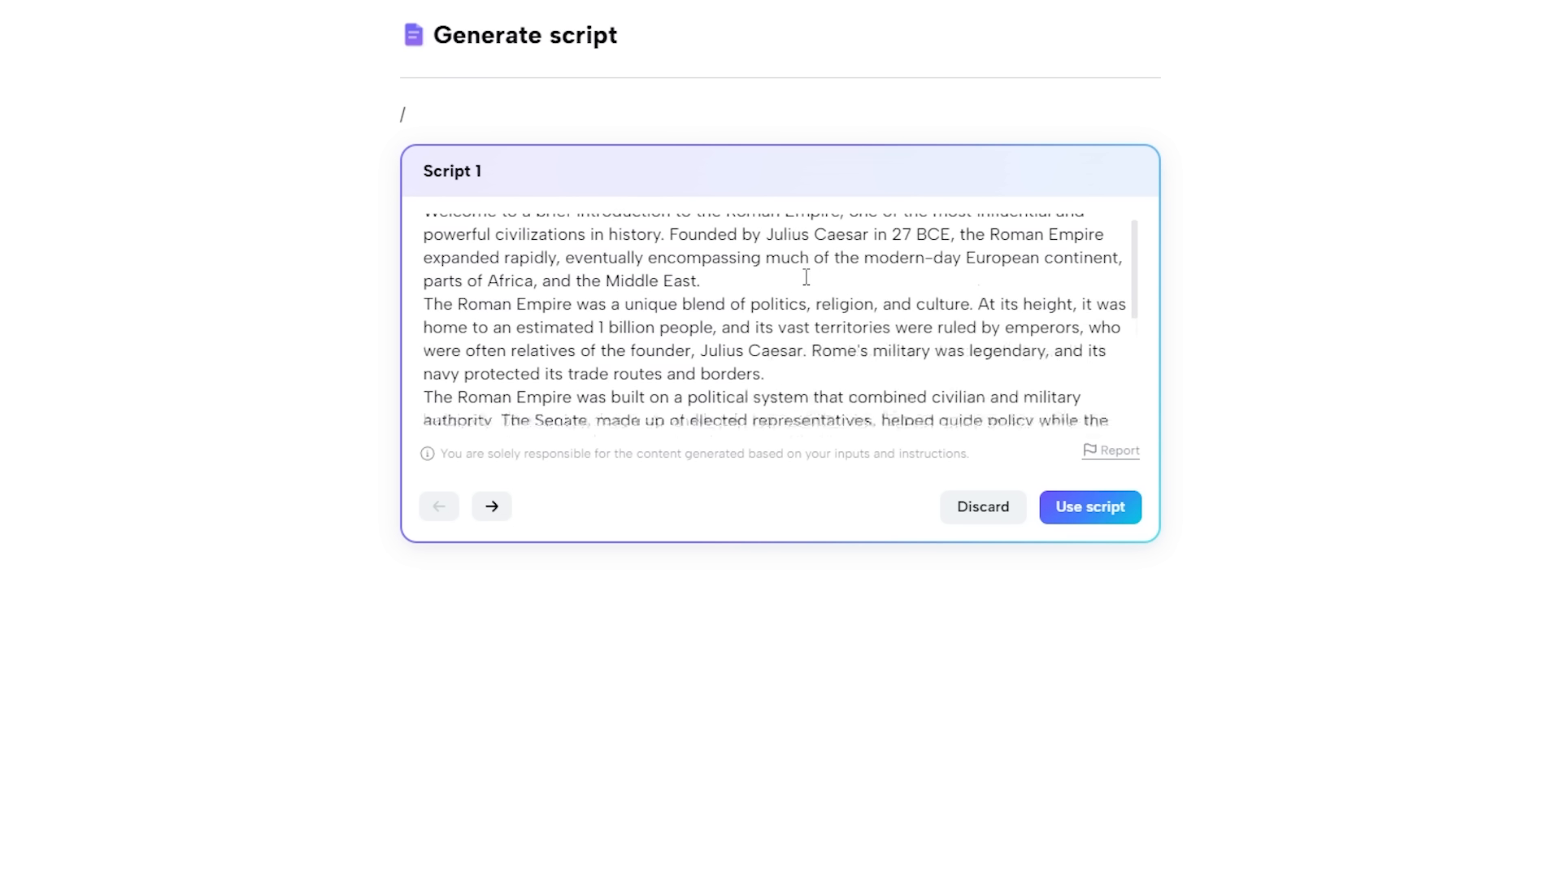
{"action": "left_click_drag", "start_coordinate": [763, 412], "coordinate": [788, 320]}
{"action": "scroll", "coordinate": [776, 325], "scroll_direction": "up", "scroll_amount": 5}
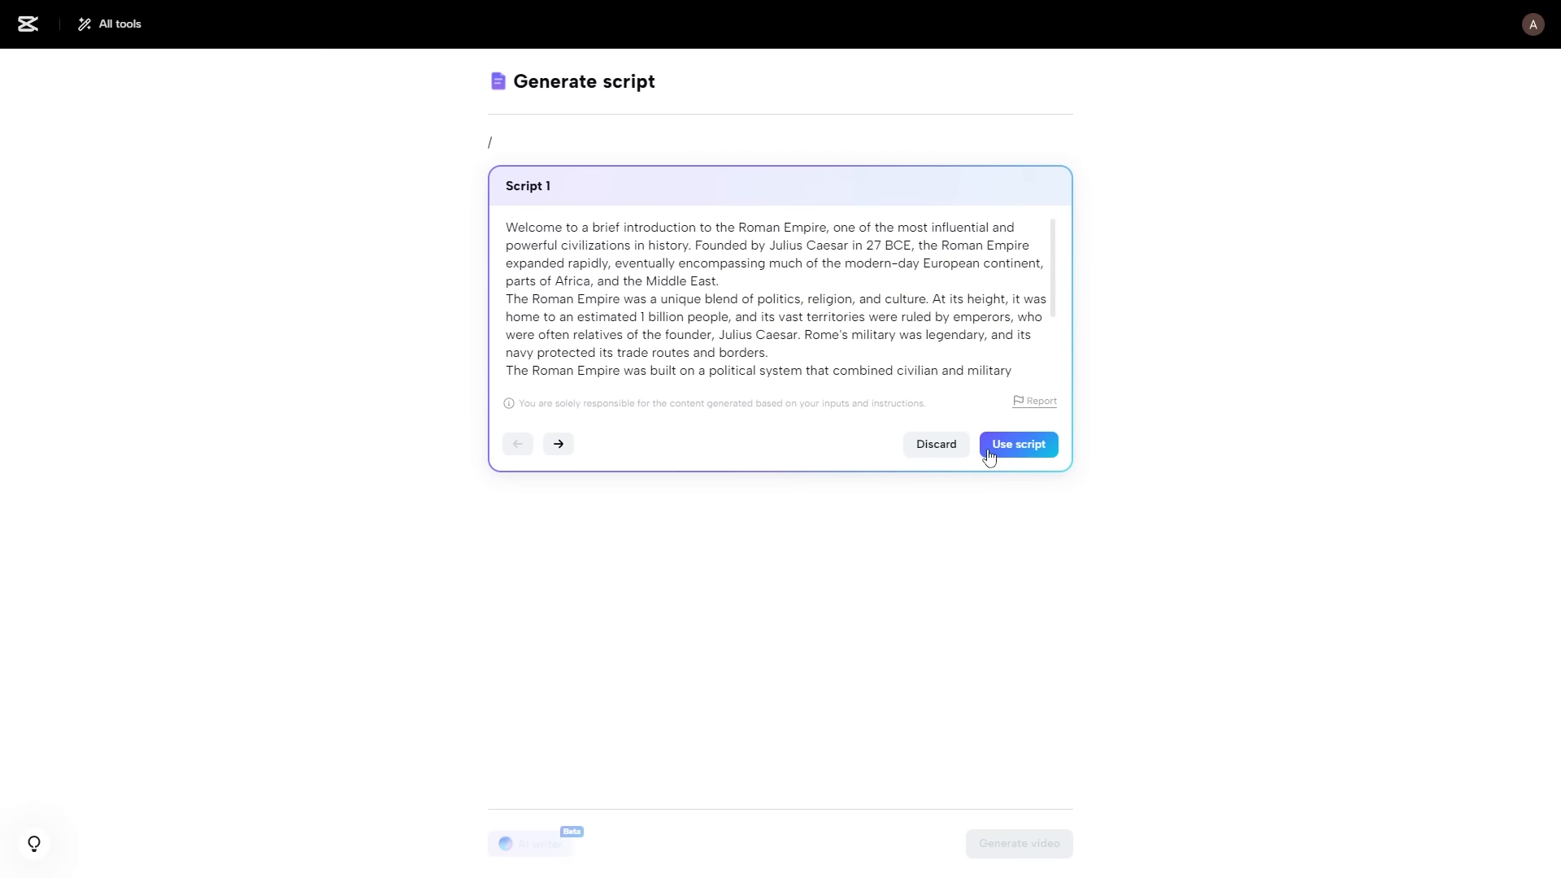
{"action": "left_click", "coordinate": [1097, 512]}
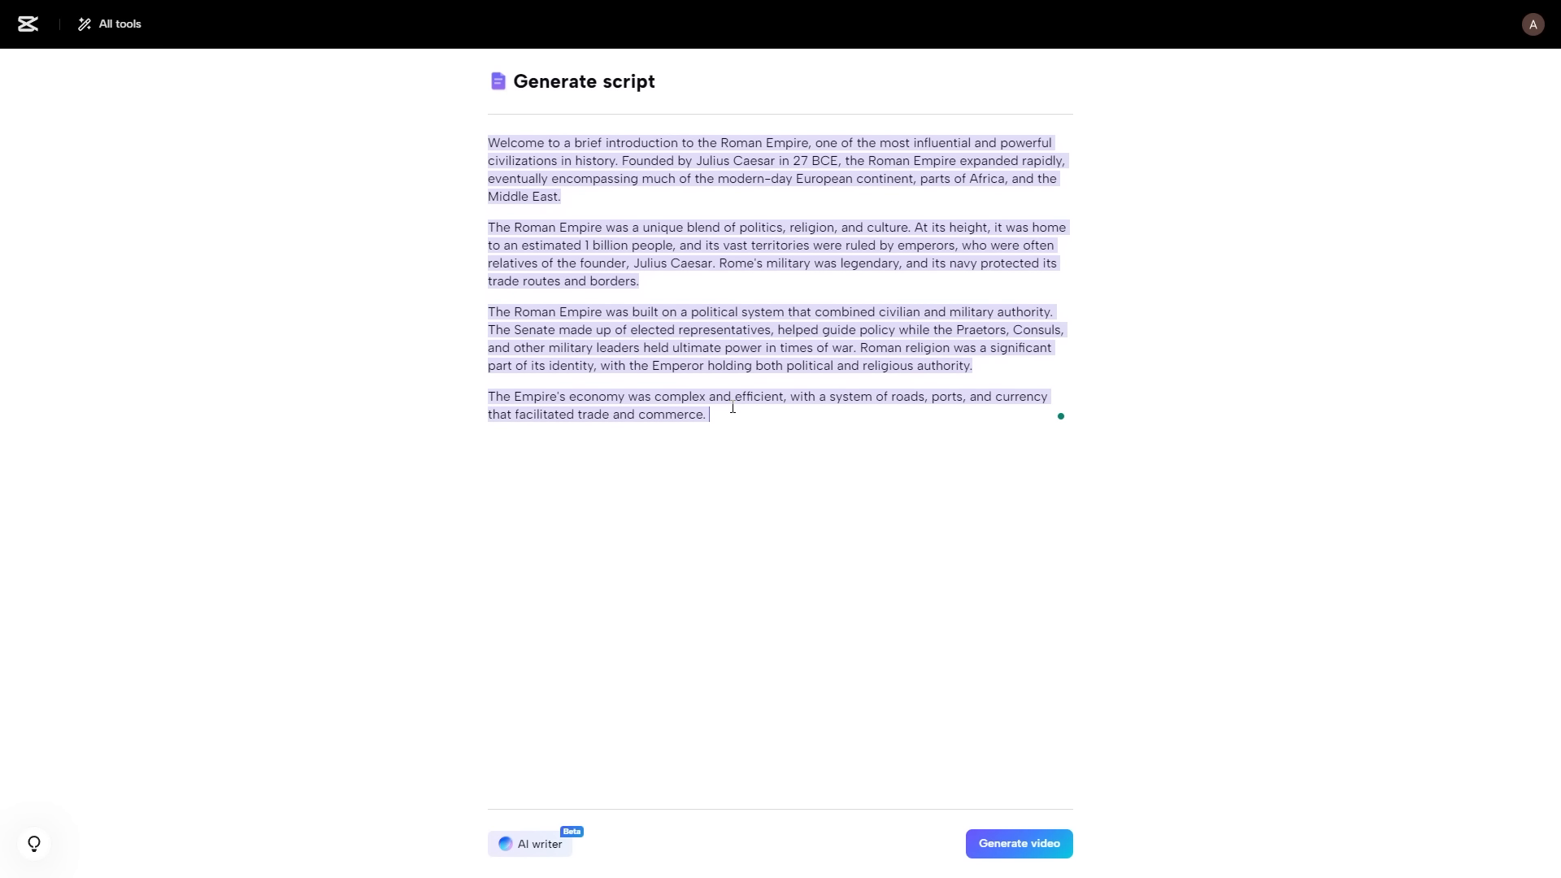
Step: Replace the entire Roman Empire script with the copied script about the collapse of the Maya Empire
{"action": "left_click_drag", "start_coordinate": [733, 407], "coordinate": [488, 150]}
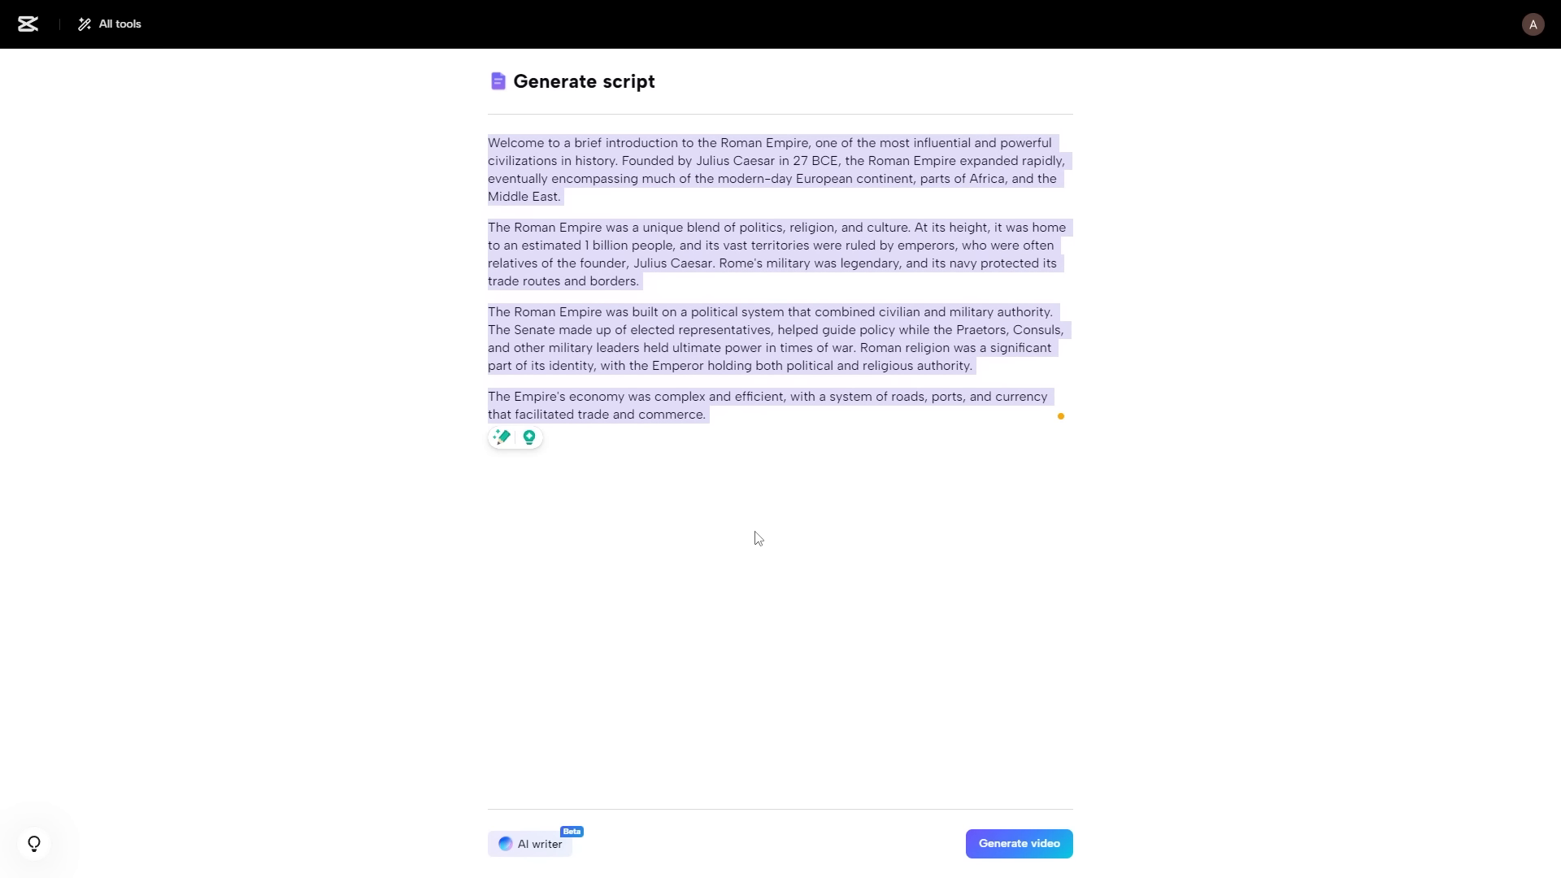
{"action": "key", "text": "BackSpace"}
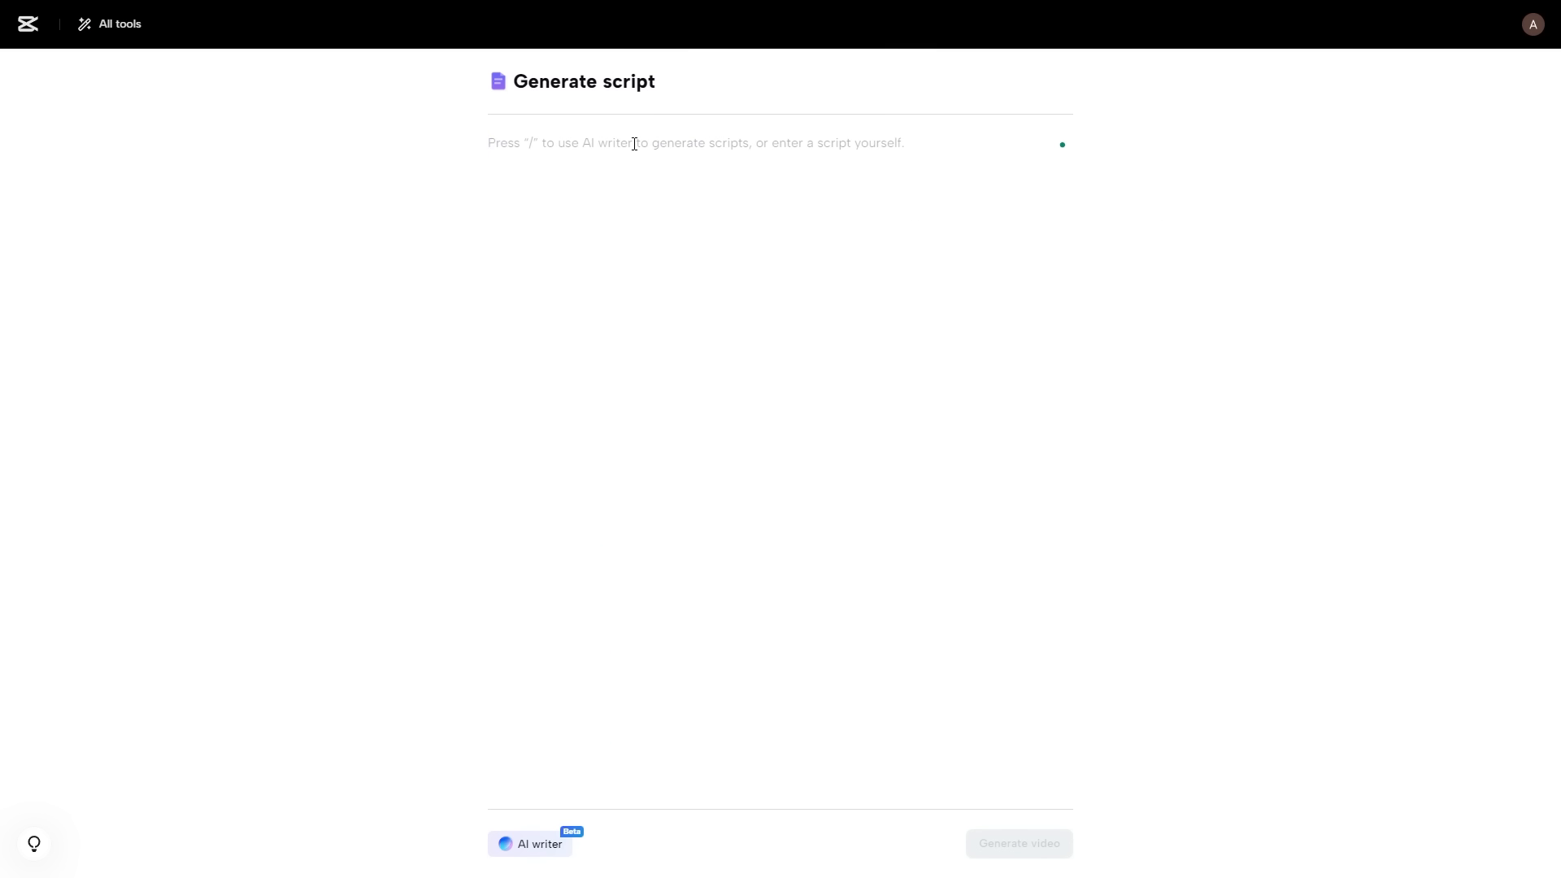
{"action": "key", "text": "ctrl+v"}
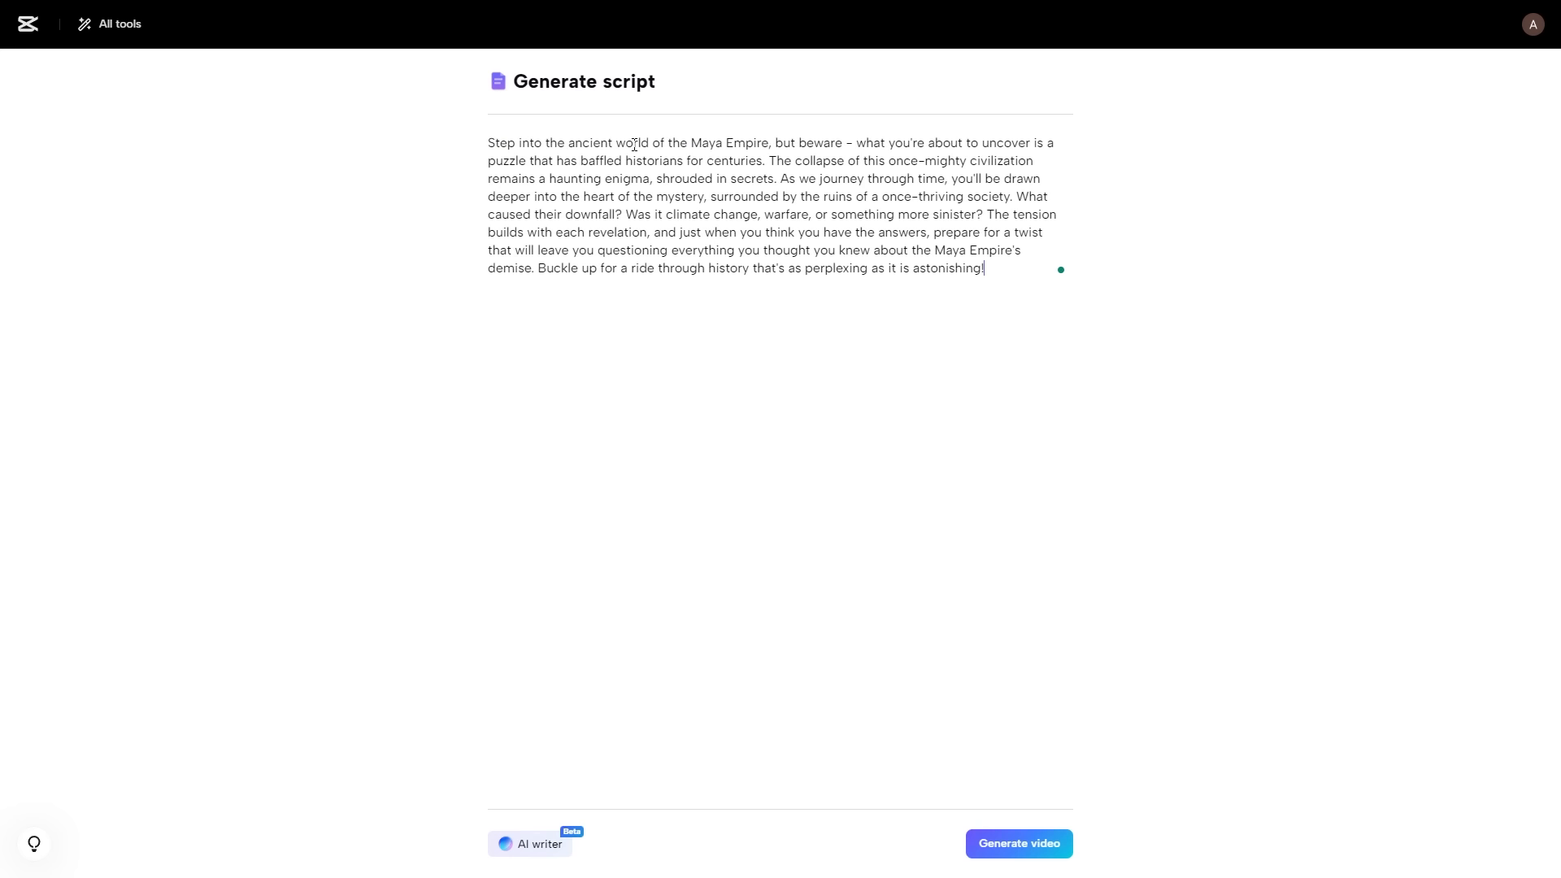
Step: Generate a video from the Maya Empire script using Smart generation, a 9:16 aspect ratio and the American Male voice
{"action": "left_click", "coordinate": [1037, 850]}
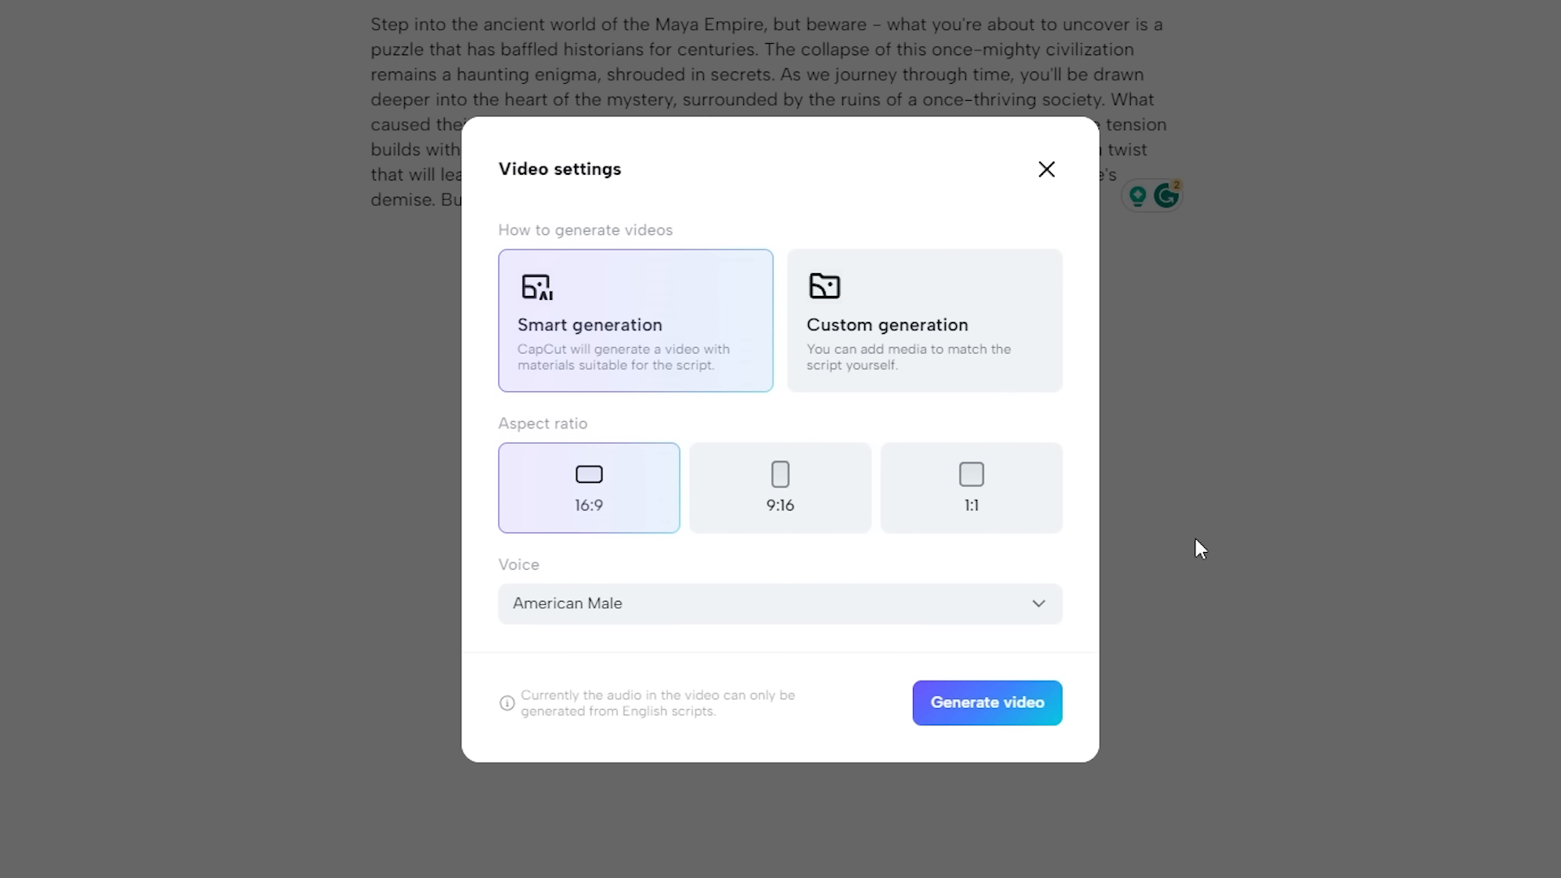
{"action": "left_click", "coordinate": [777, 496]}
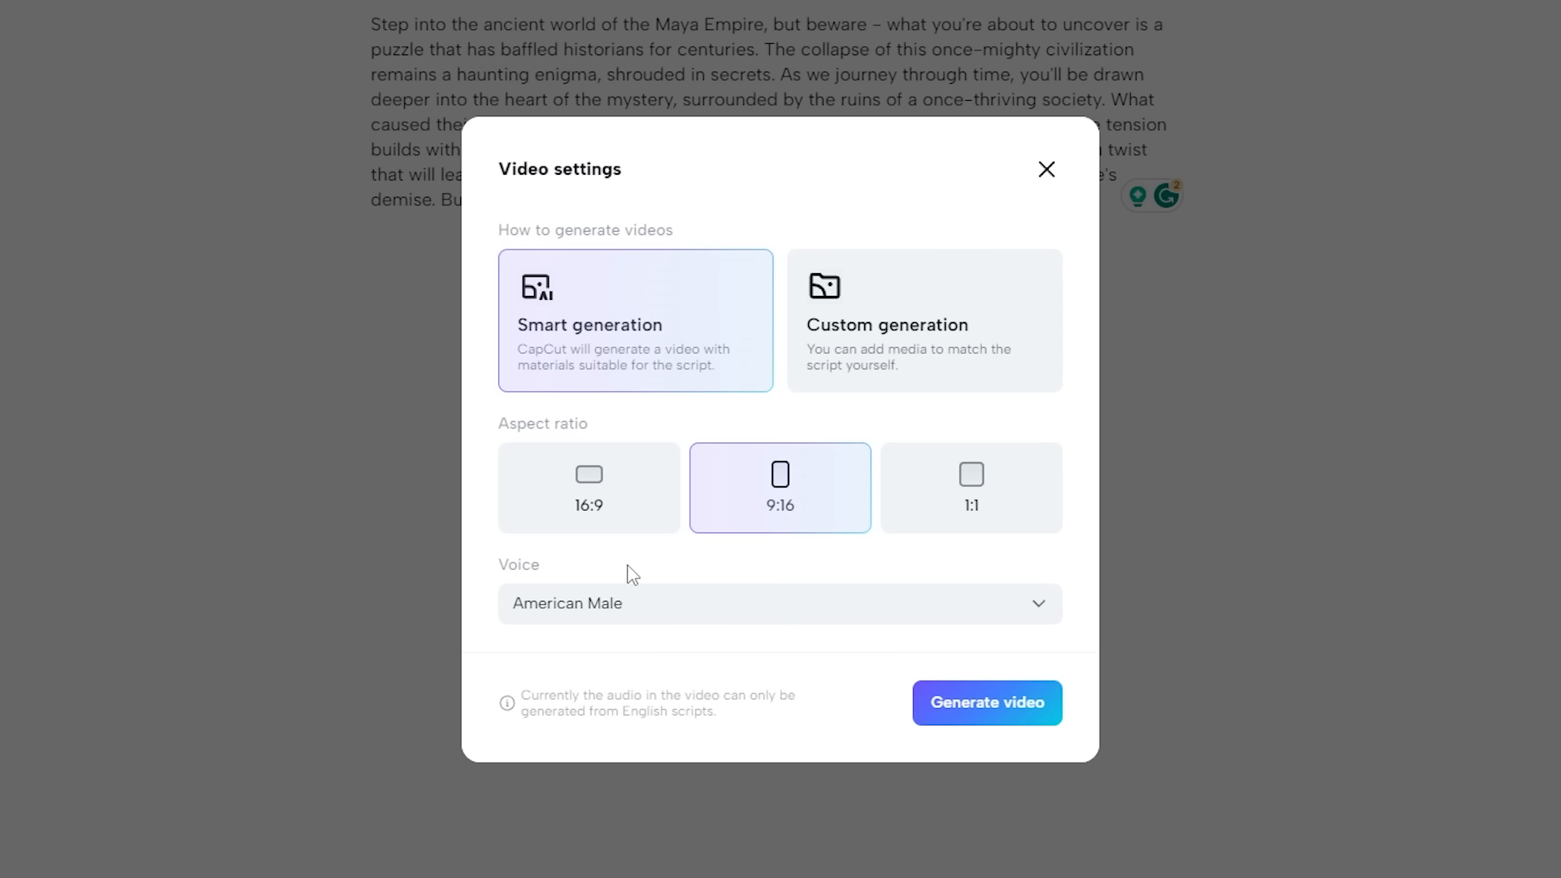
{"action": "left_click", "coordinate": [1035, 604]}
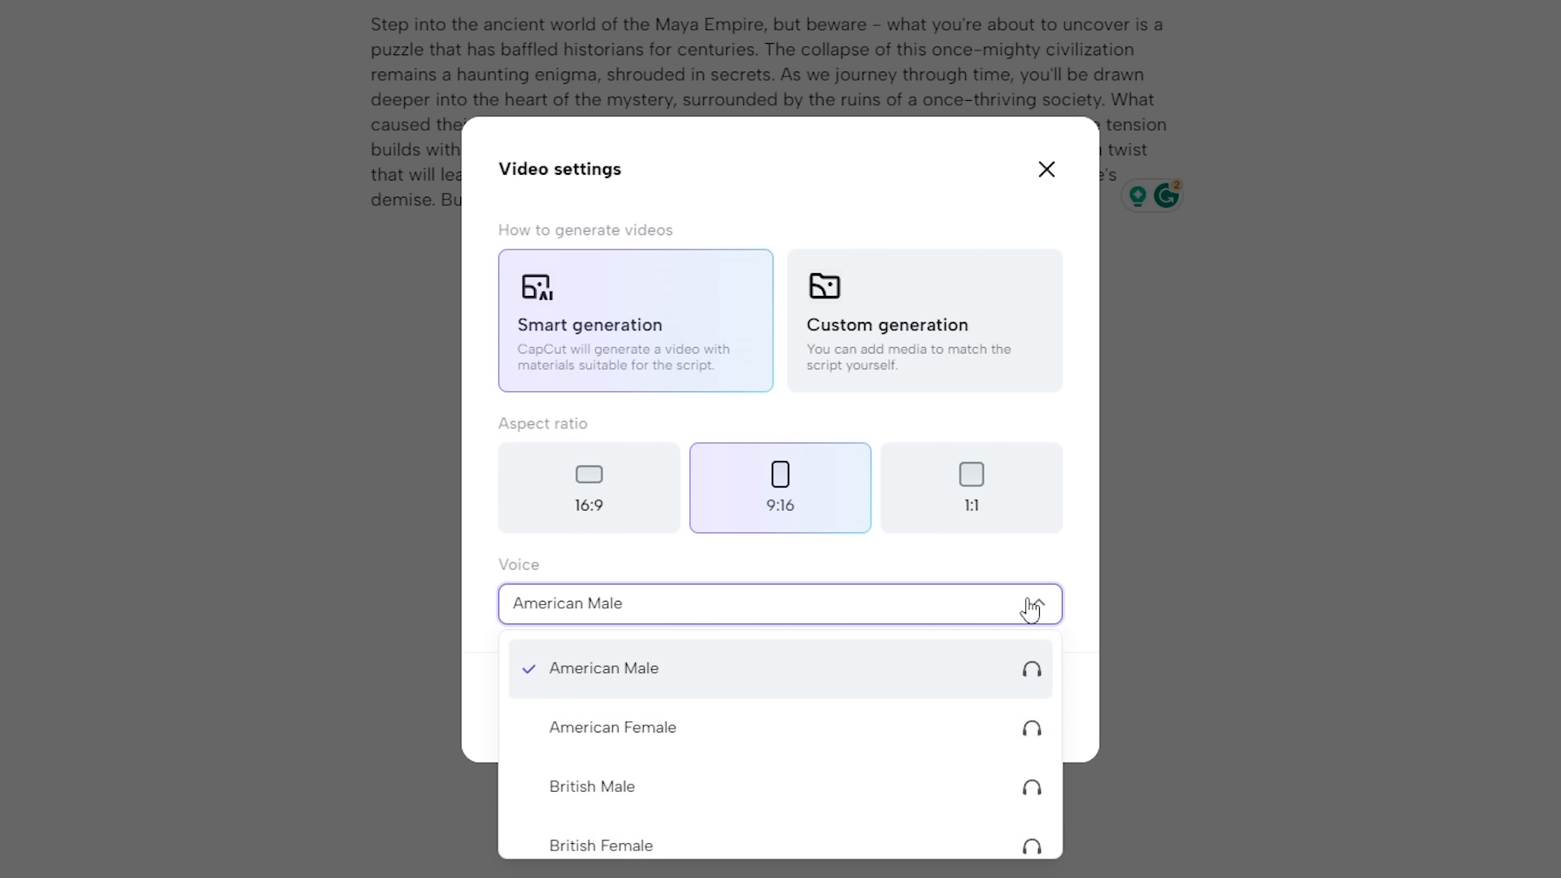
{"action": "left_click", "coordinate": [1032, 686]}
{"action": "left_click", "coordinate": [1079, 687]}
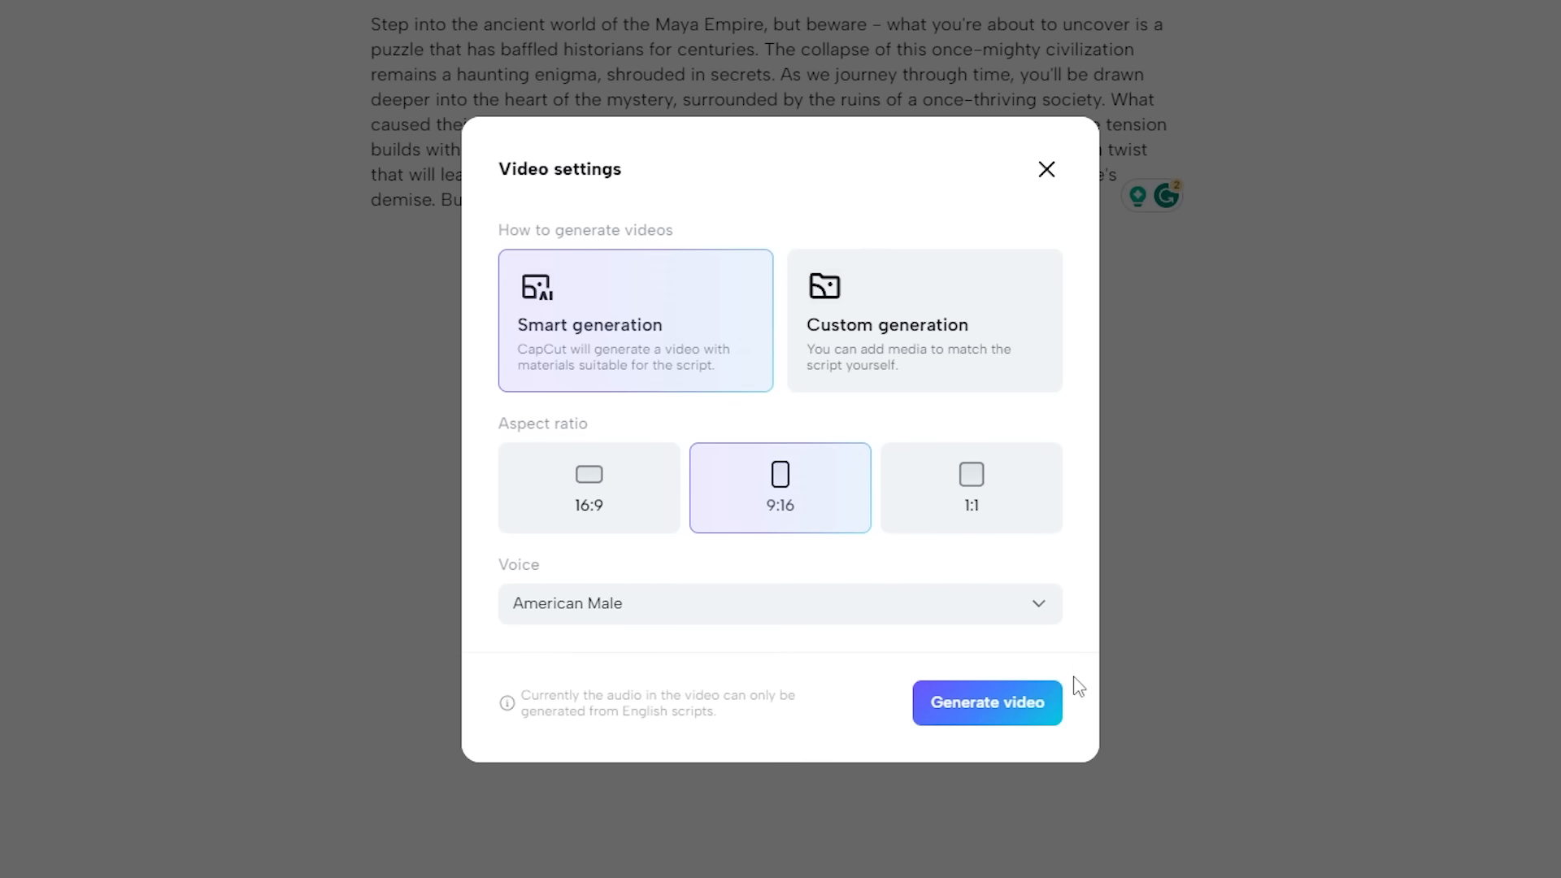
{"action": "left_click", "coordinate": [972, 718]}
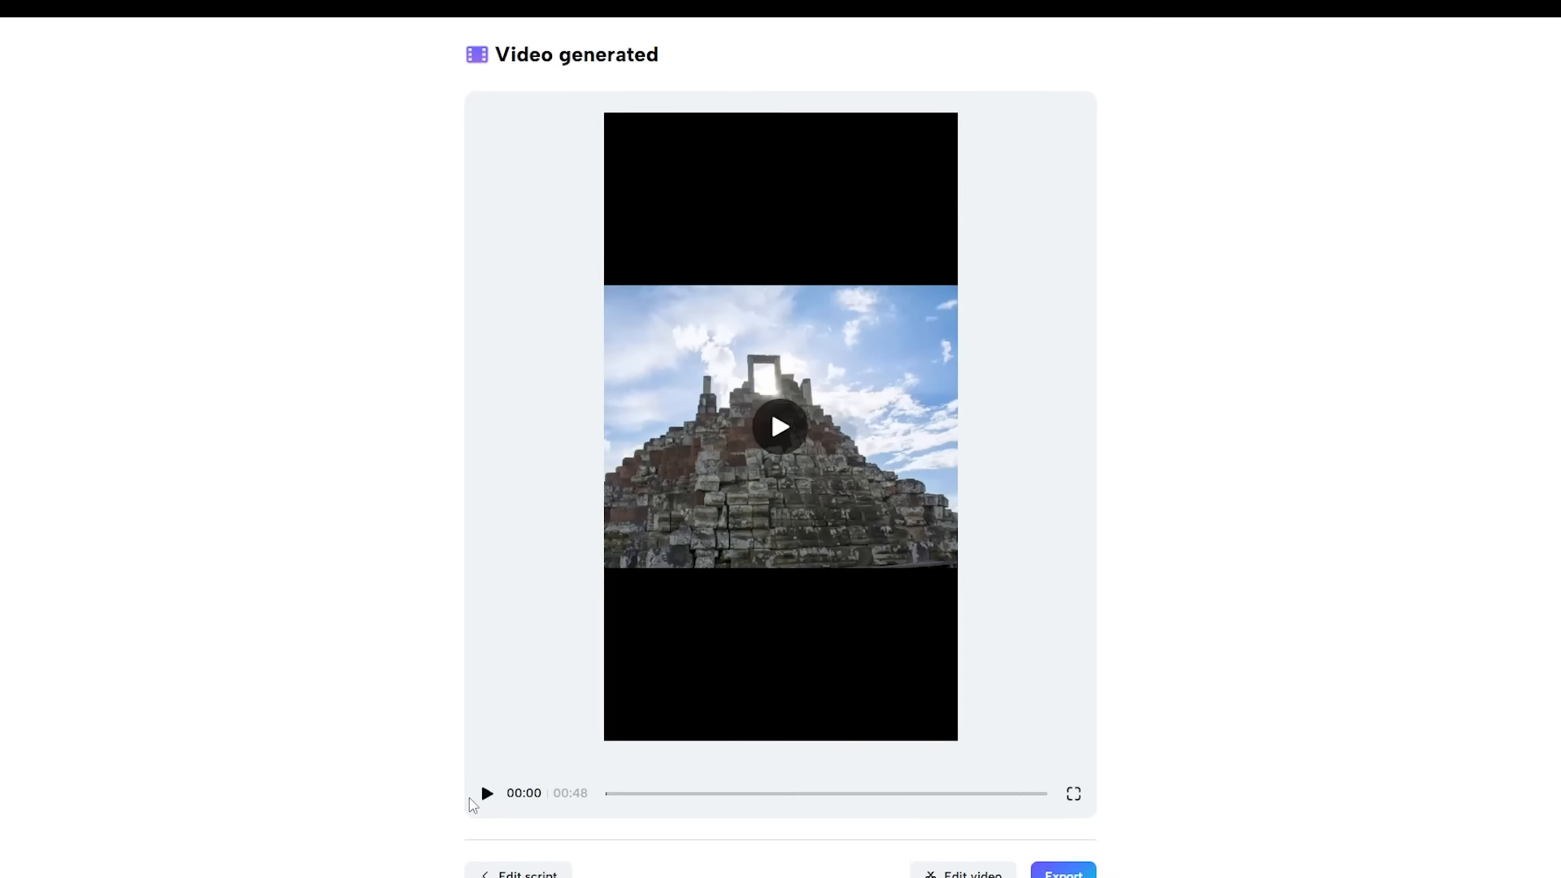
Step: Preview the generated Maya Empire video, open it for editing and enlarge the timeline area
{"action": "left_click", "coordinate": [508, 766]}
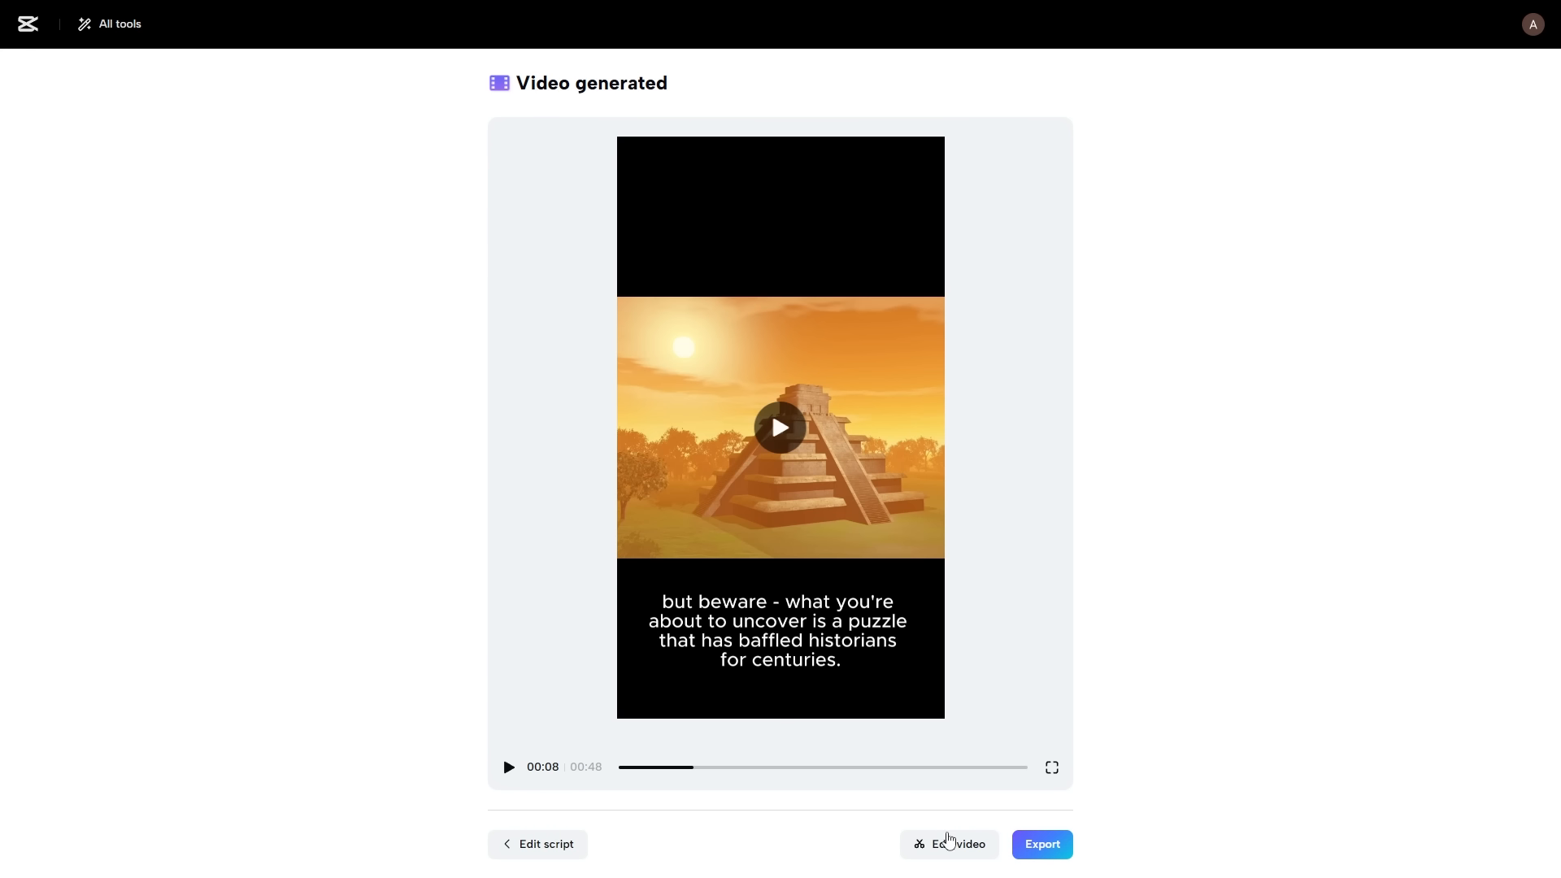
{"action": "left_click", "coordinate": [942, 847]}
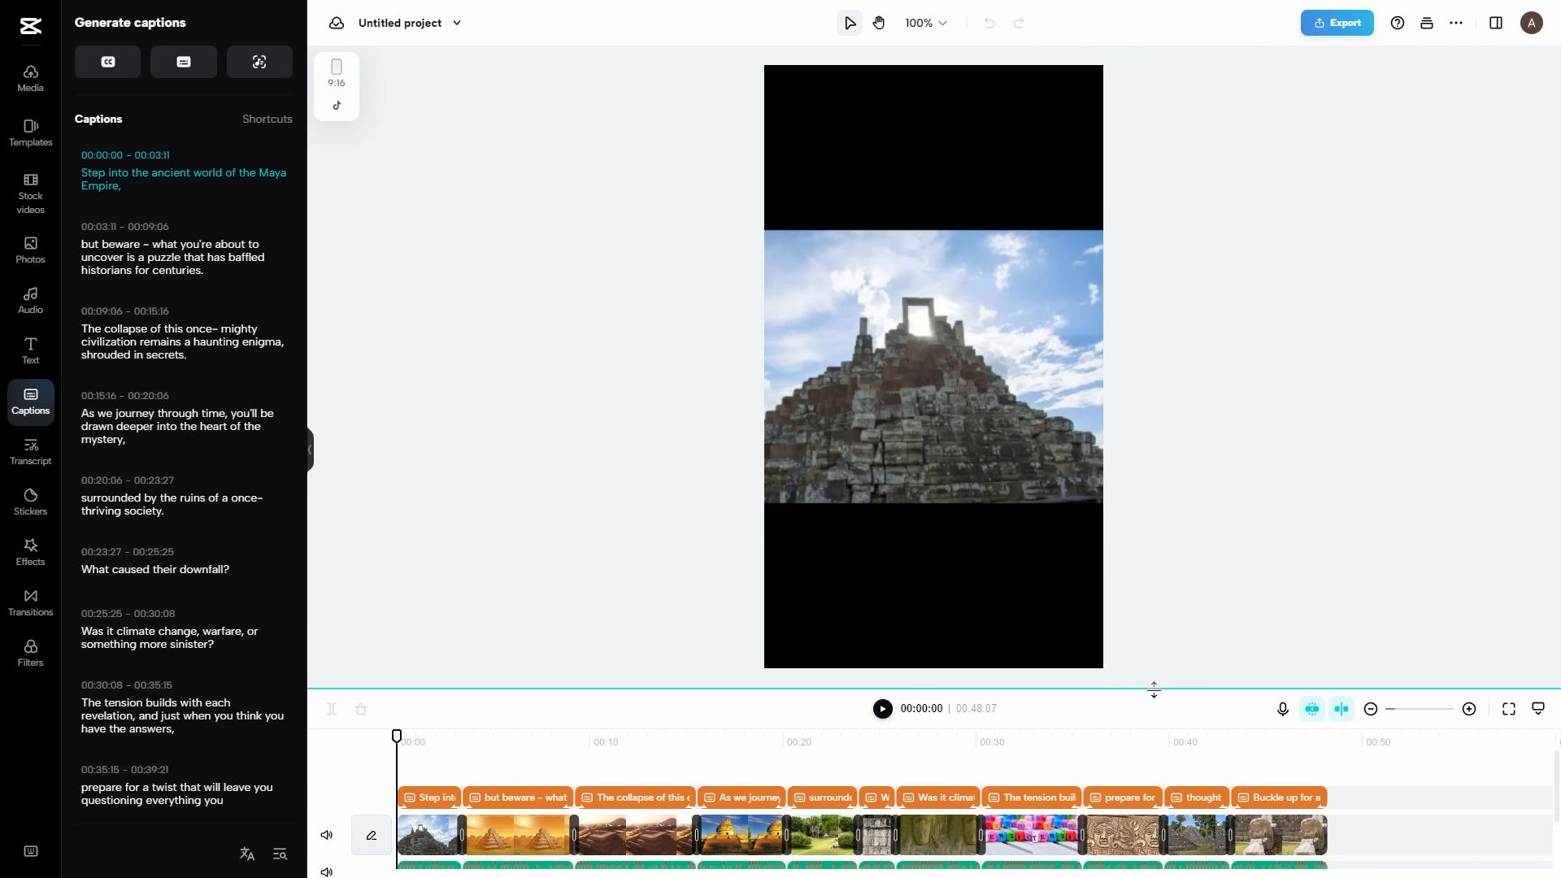
{"action": "left_click_drag", "start_coordinate": [1154, 689], "coordinate": [1150, 610]}
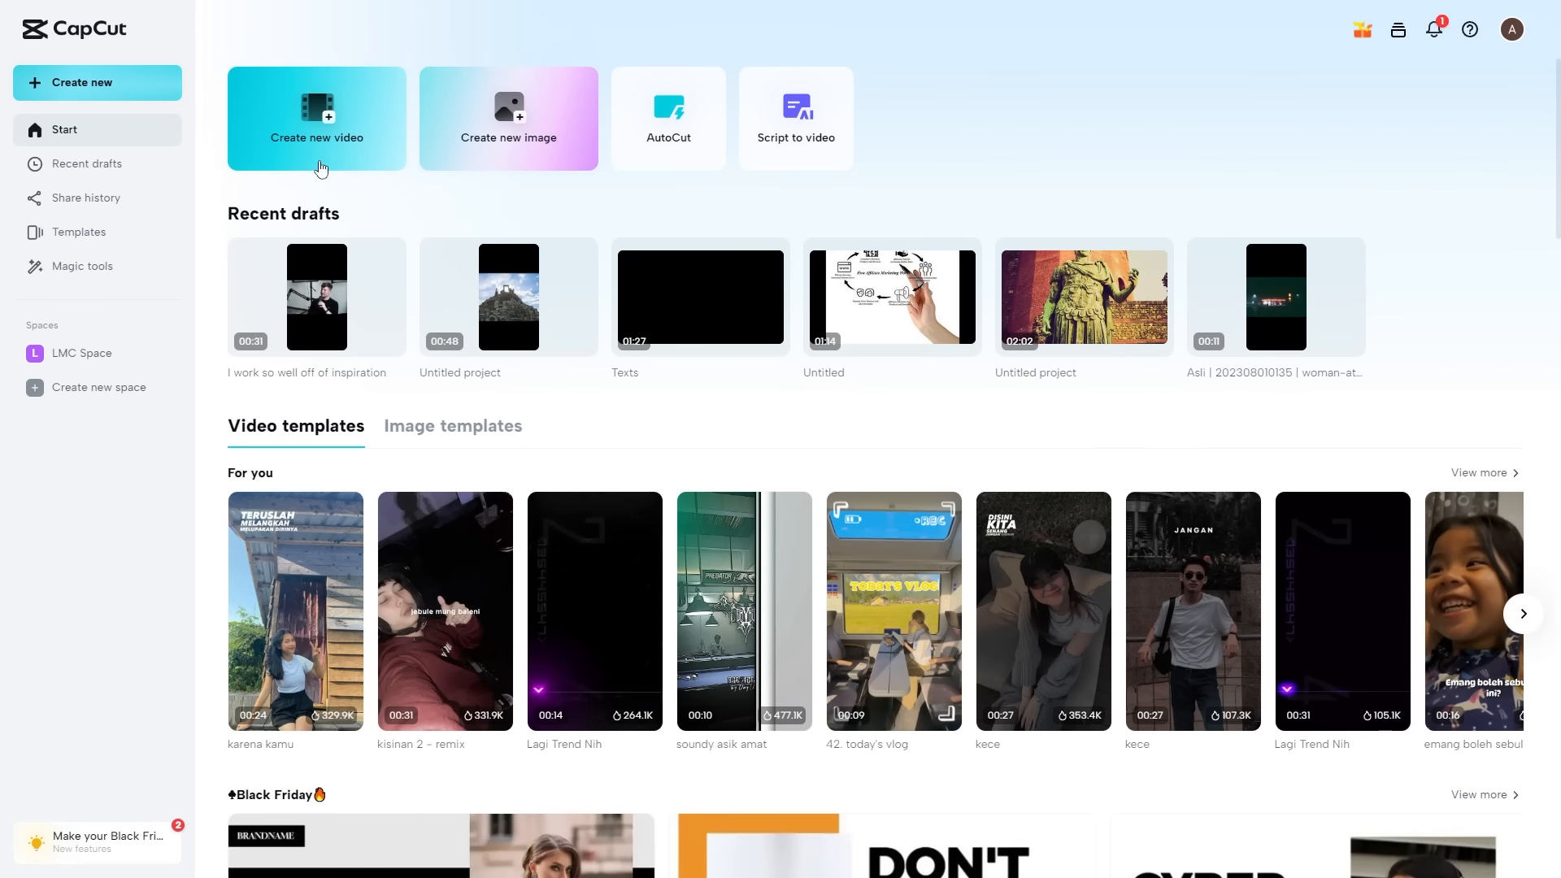
Step: Create a new 16:9 video project and place intro.mp4 at the start of the timeline
{"action": "left_click", "coordinate": [321, 168]}
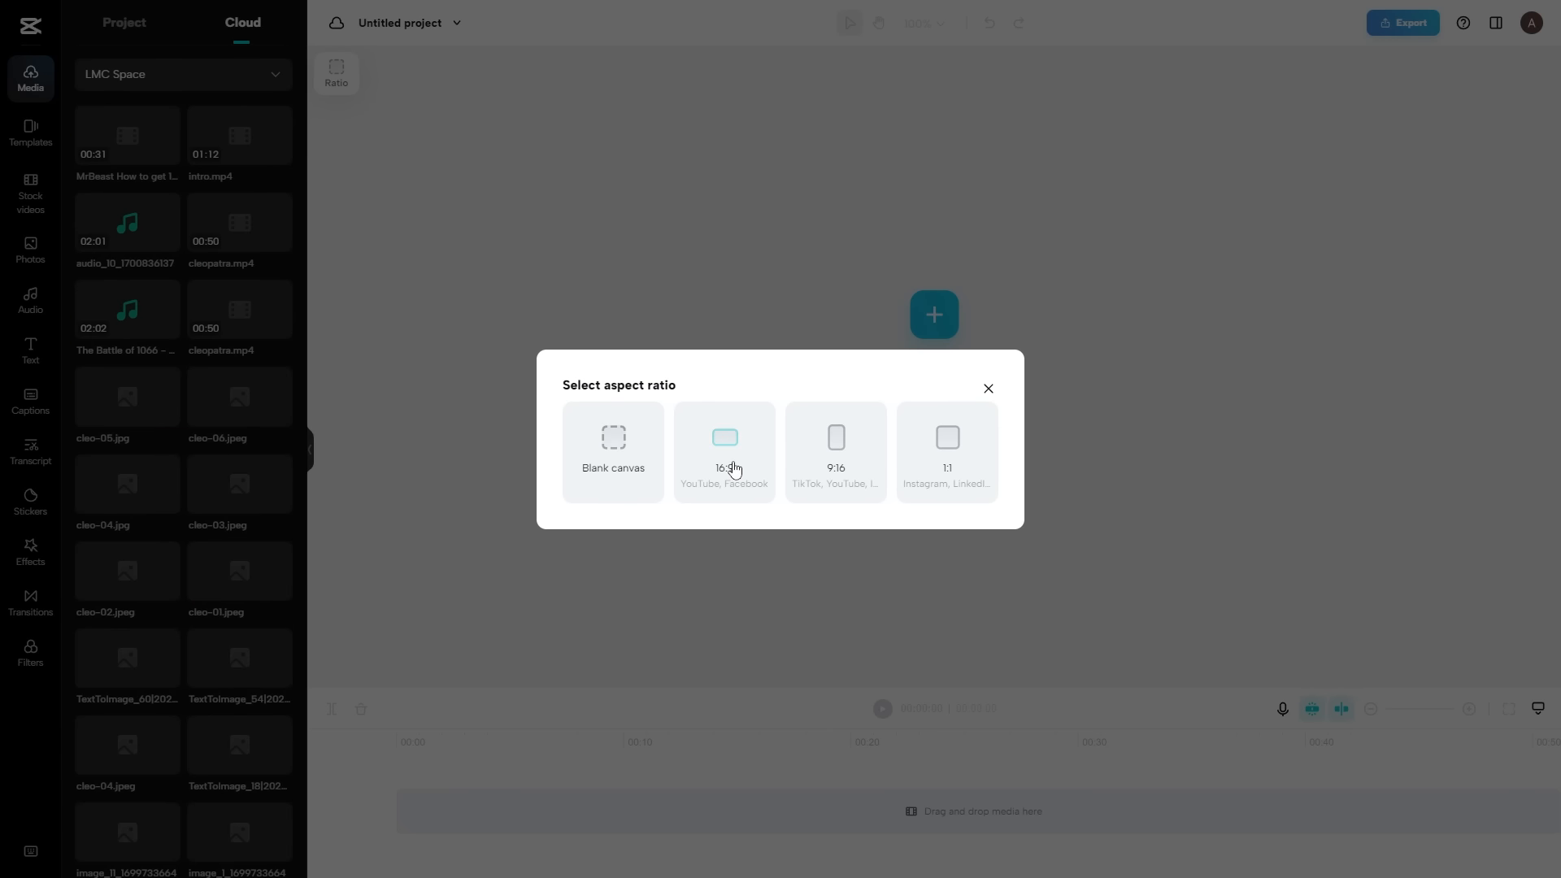
{"action": "left_click", "coordinate": [727, 460]}
{"action": "left_click_drag", "start_coordinate": [240, 135], "coordinate": [414, 809]}
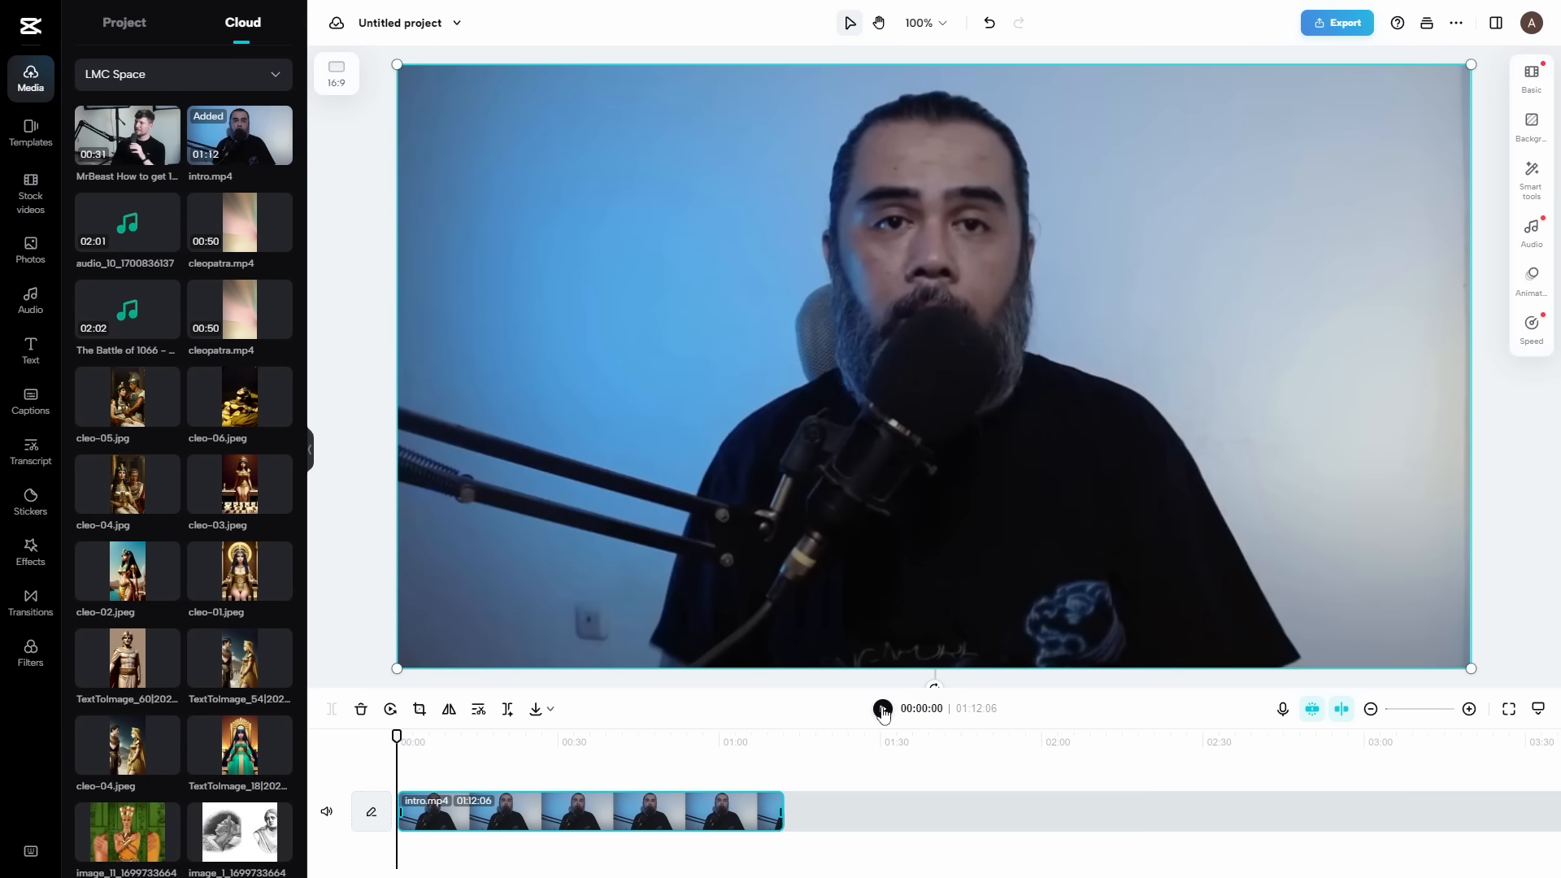
Step: Play the opening seconds of the intro.mp4 clip and return the playhead to the start
{"action": "left_click", "coordinate": [883, 710]}
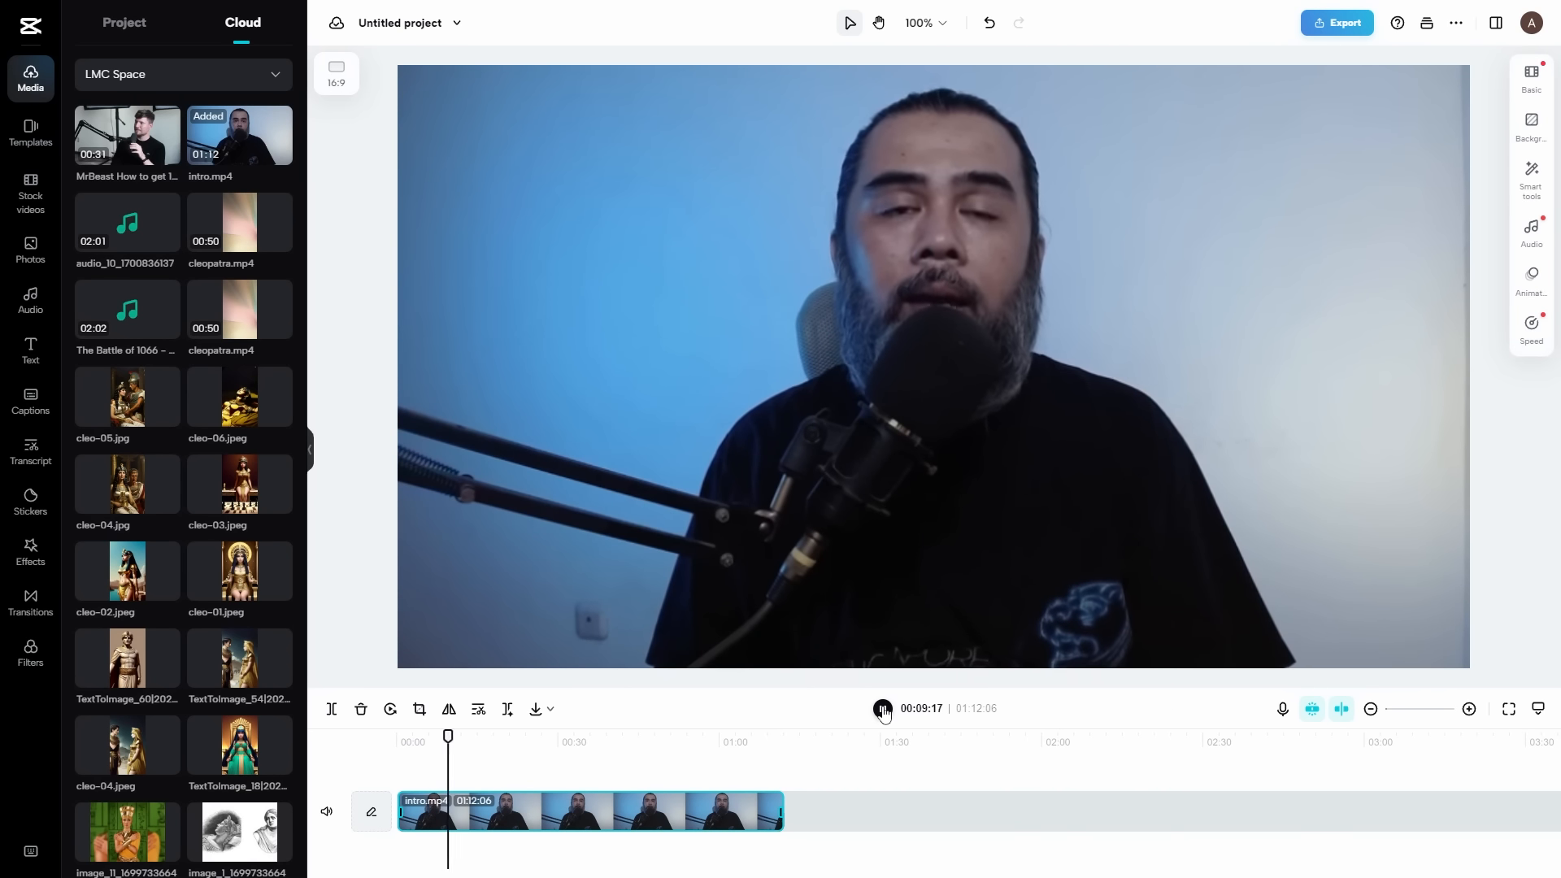
{"action": "left_click", "coordinate": [452, 628]}
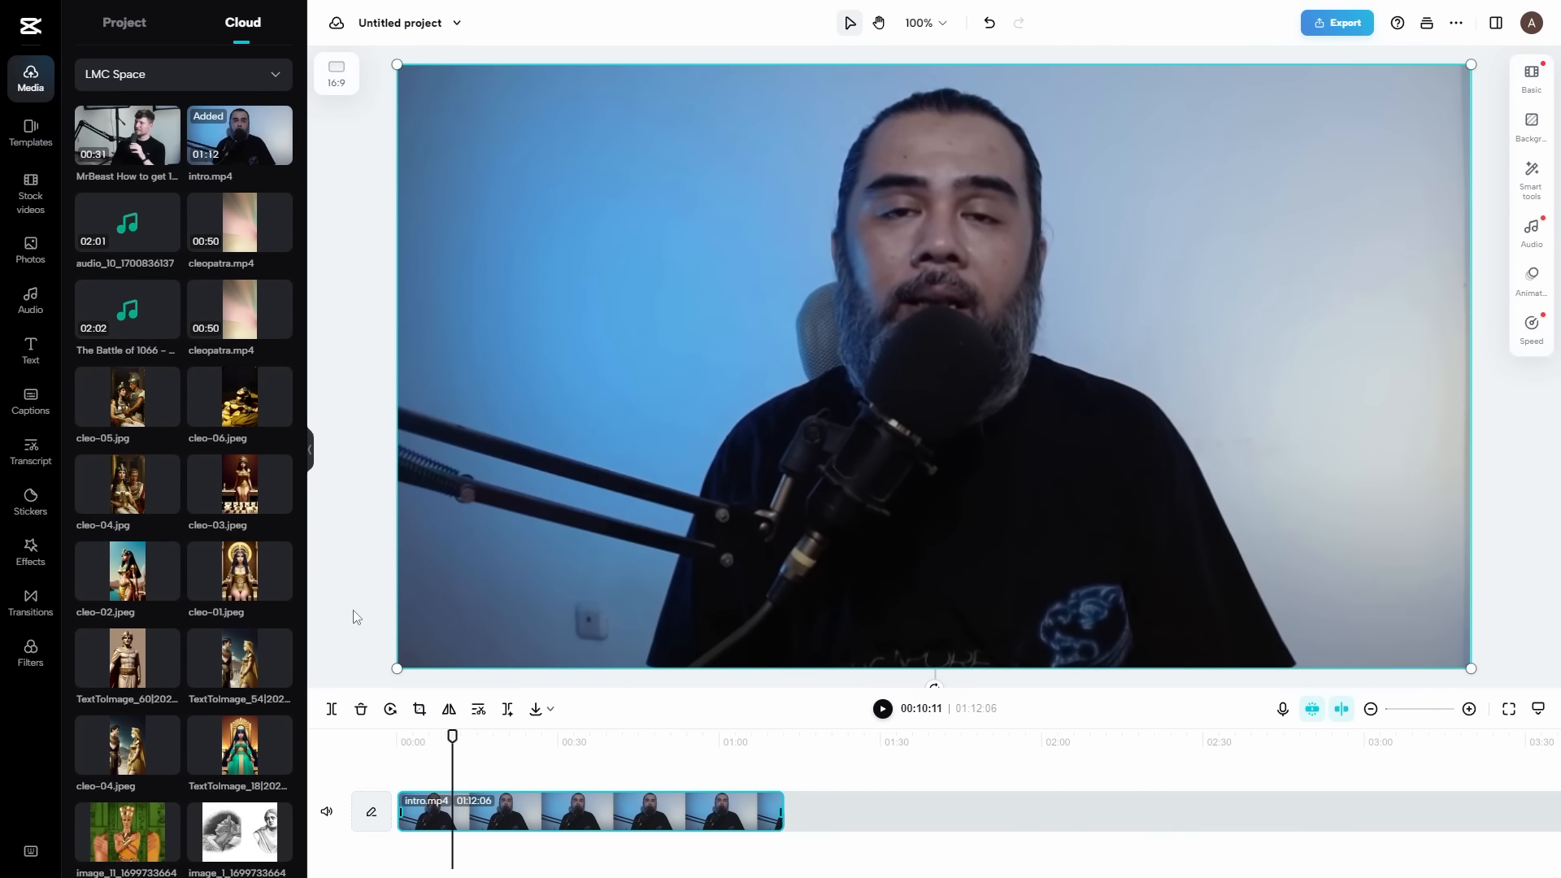
{"action": "left_click_drag", "start_coordinate": [453, 736], "coordinate": [397, 735]}
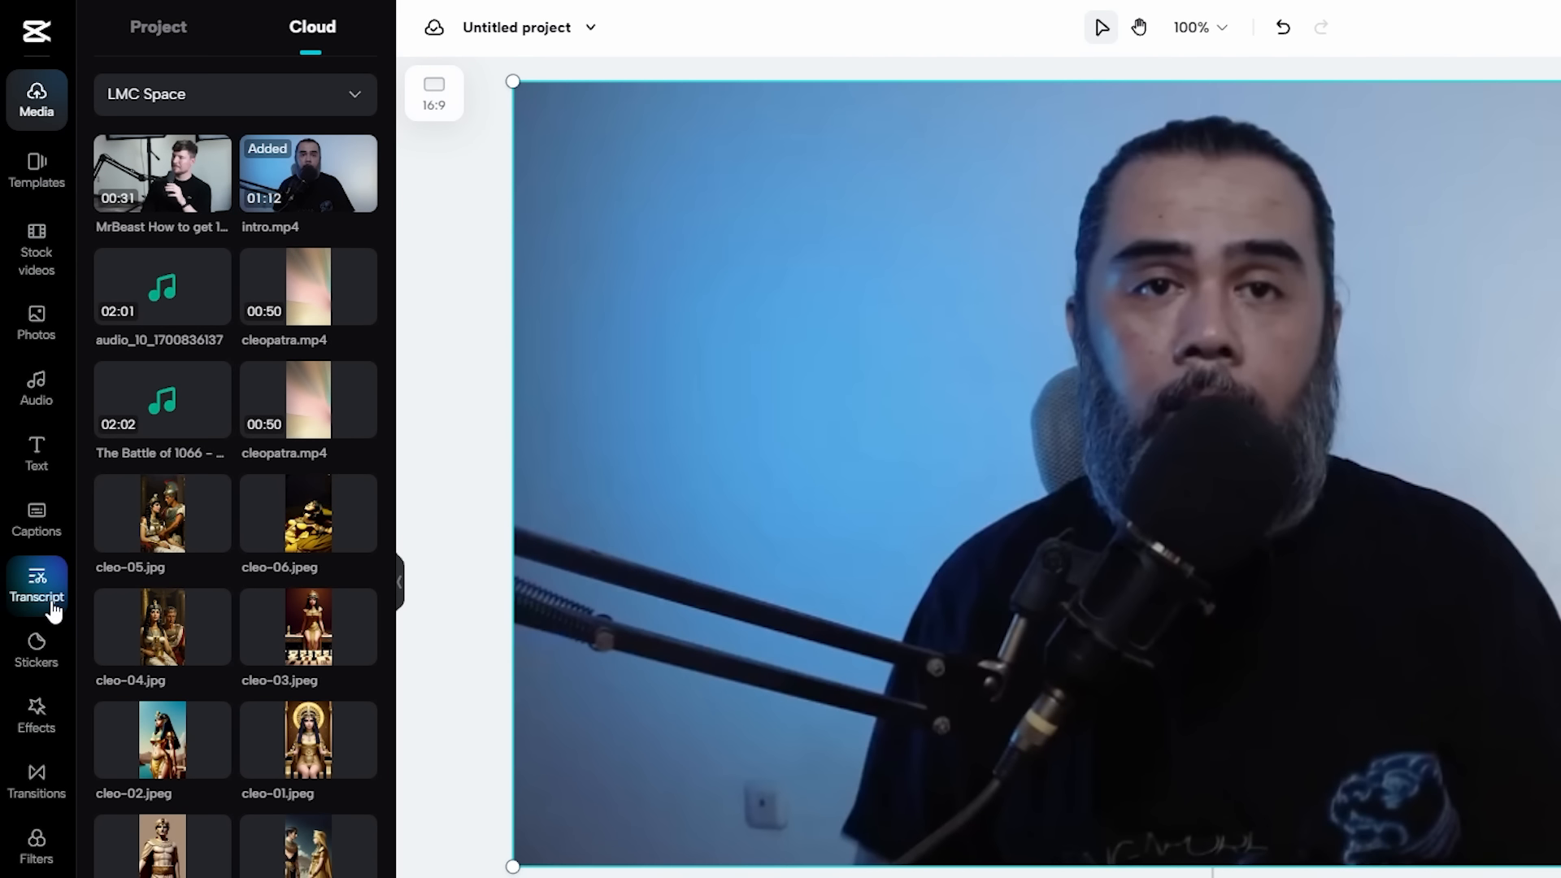
Step: Transcribe Video track 1 with Indonesian as the media language for transcript-based editing
{"action": "left_click", "coordinate": [52, 608]}
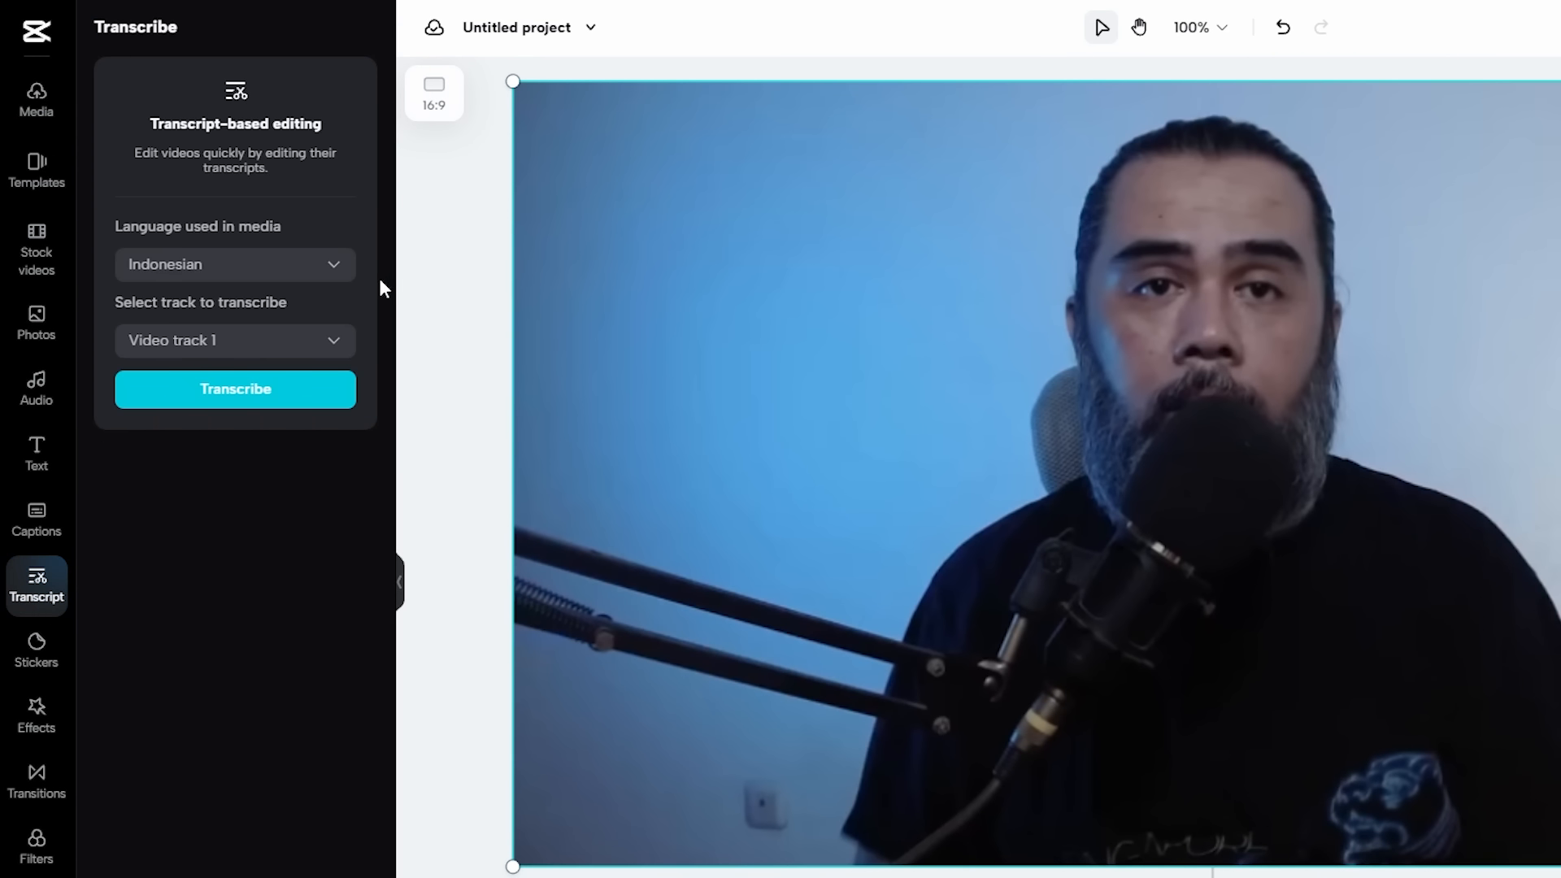
{"action": "left_click", "coordinate": [334, 342]}
{"action": "left_click", "coordinate": [346, 427]}
{"action": "left_click", "coordinate": [234, 390]}
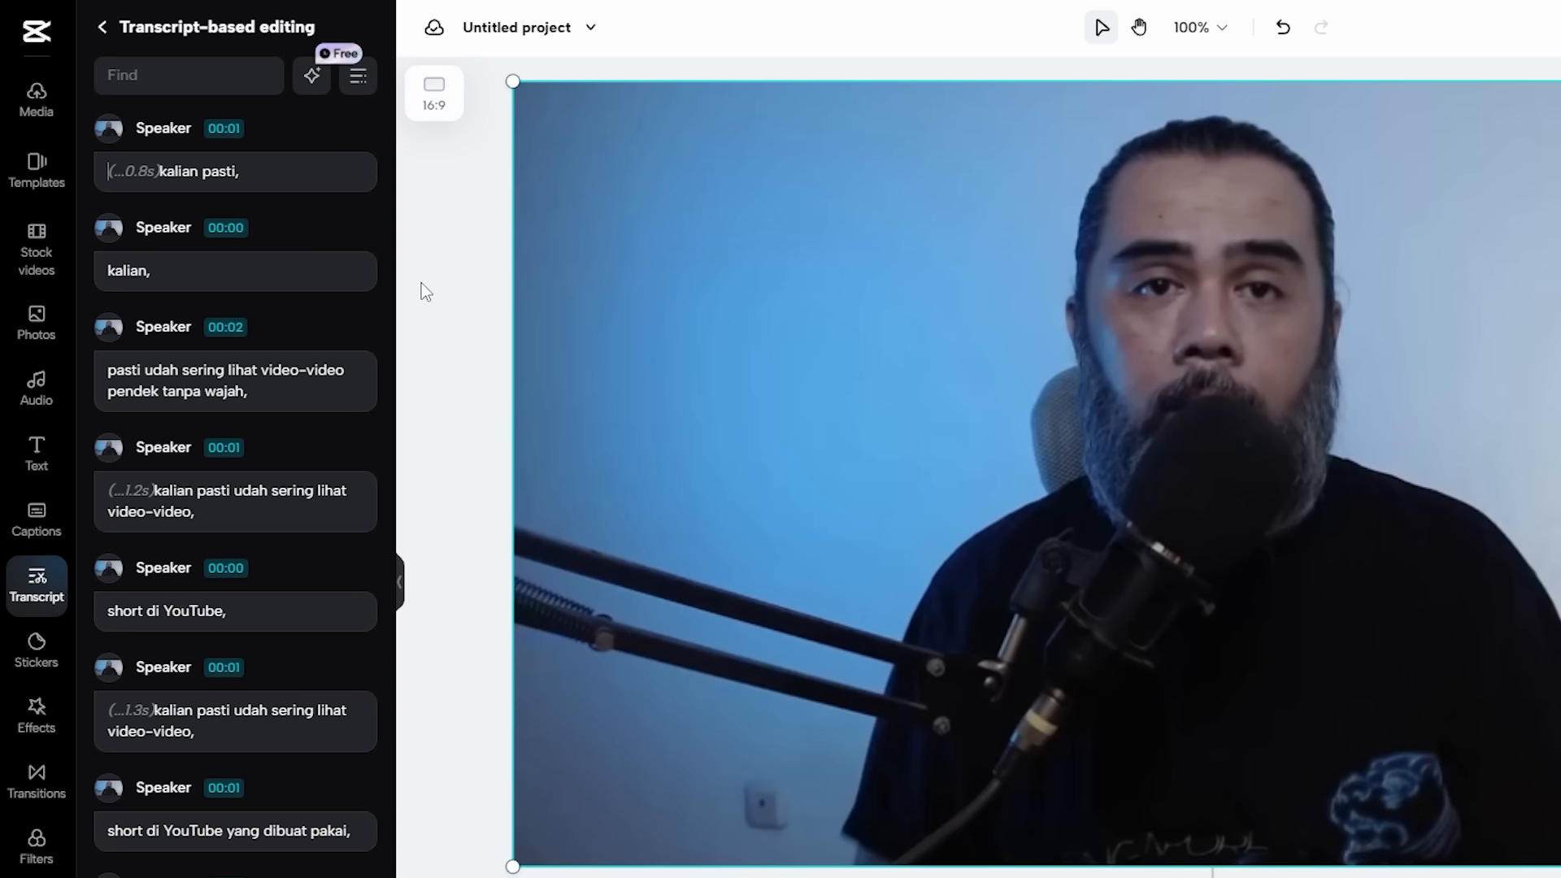
Step: Find speech gaps longer than 1.5 s in the transcript and remove them from the video
{"action": "left_click", "coordinate": [315, 81]}
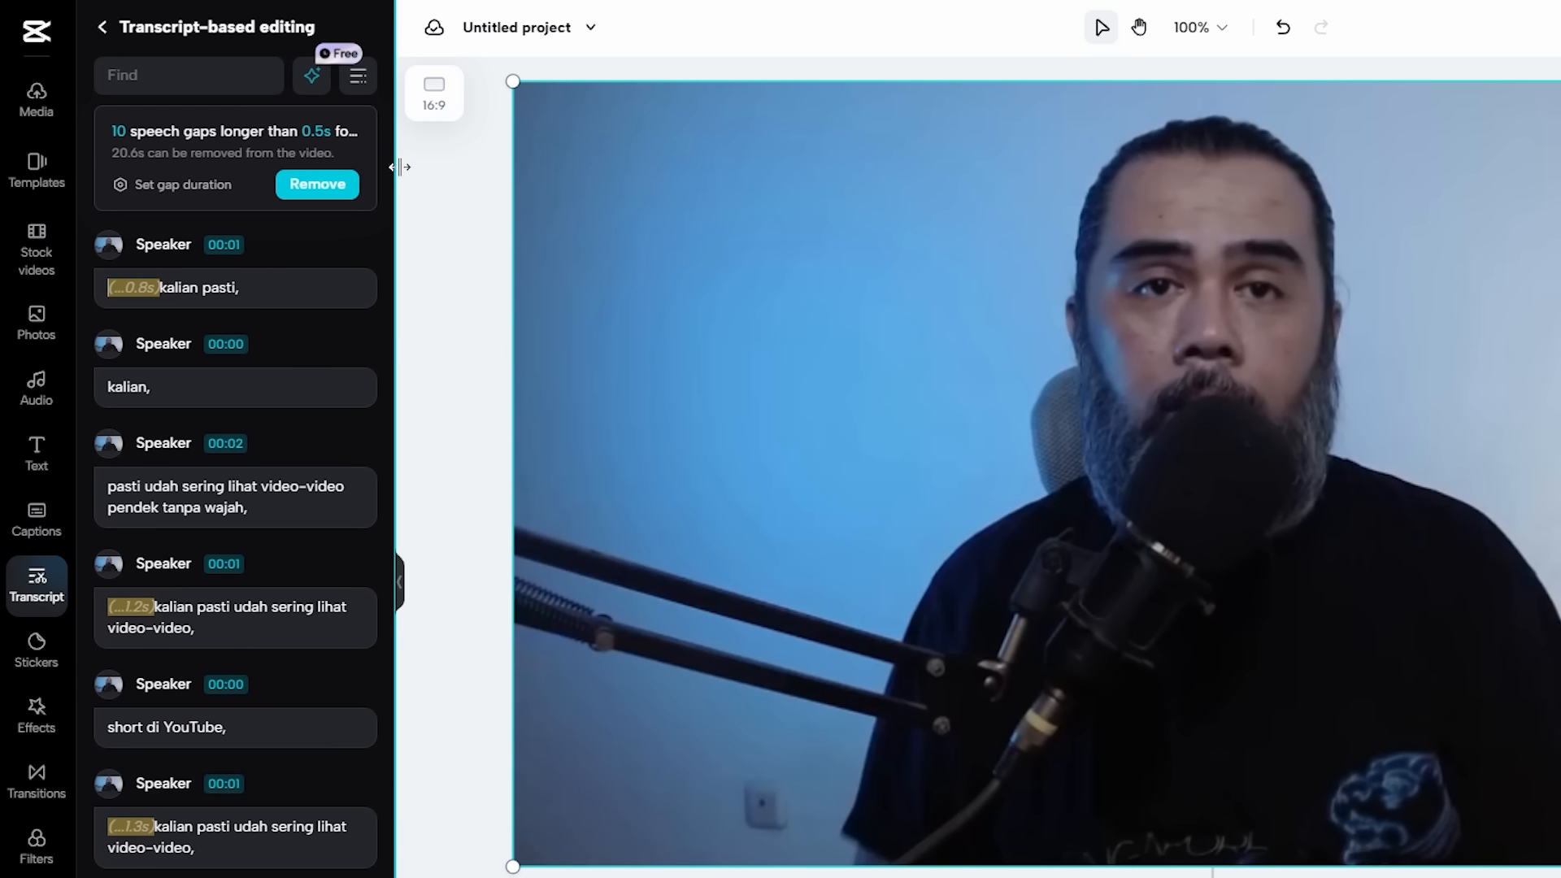
{"action": "left_click", "coordinate": [154, 190]}
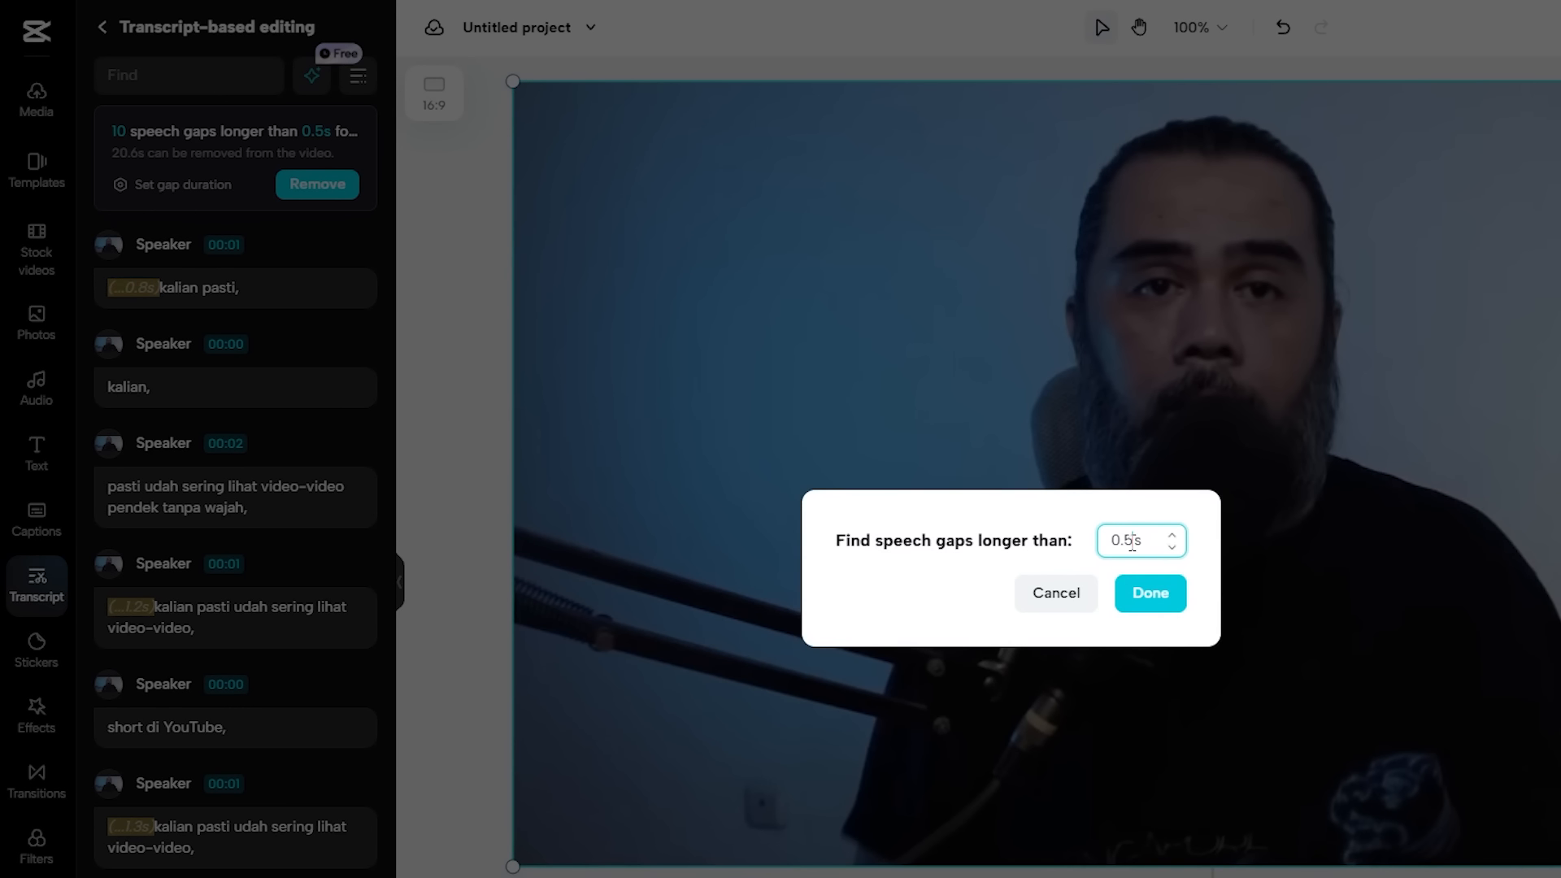
{"action": "left_click_drag", "start_coordinate": [1120, 542], "coordinate": [1106, 547]}
{"action": "type", "text": "1"}
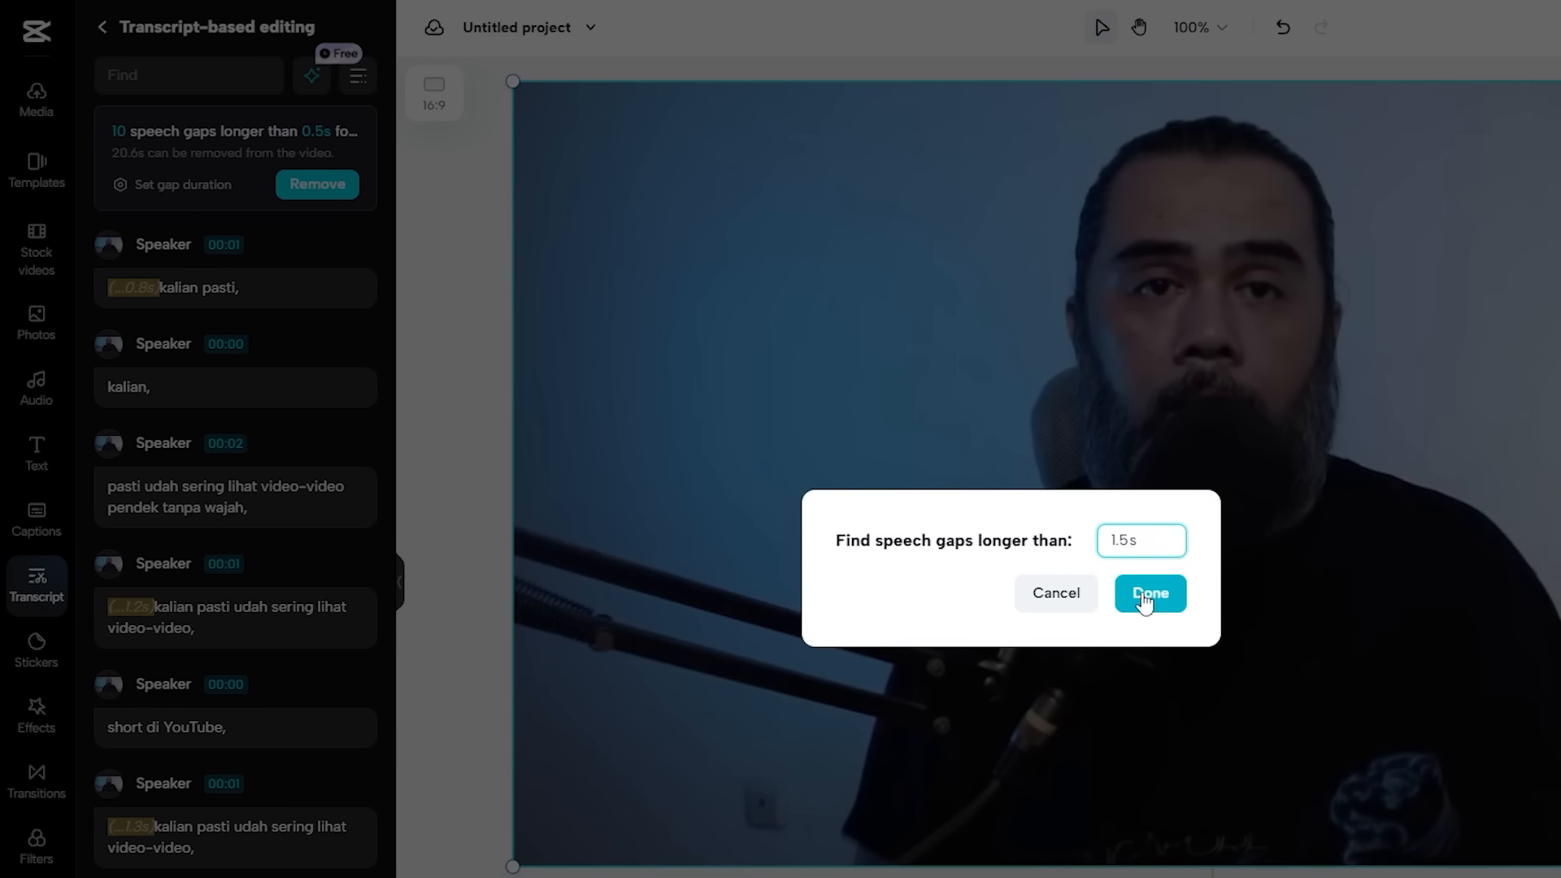
{"action": "left_click", "coordinate": [1152, 598]}
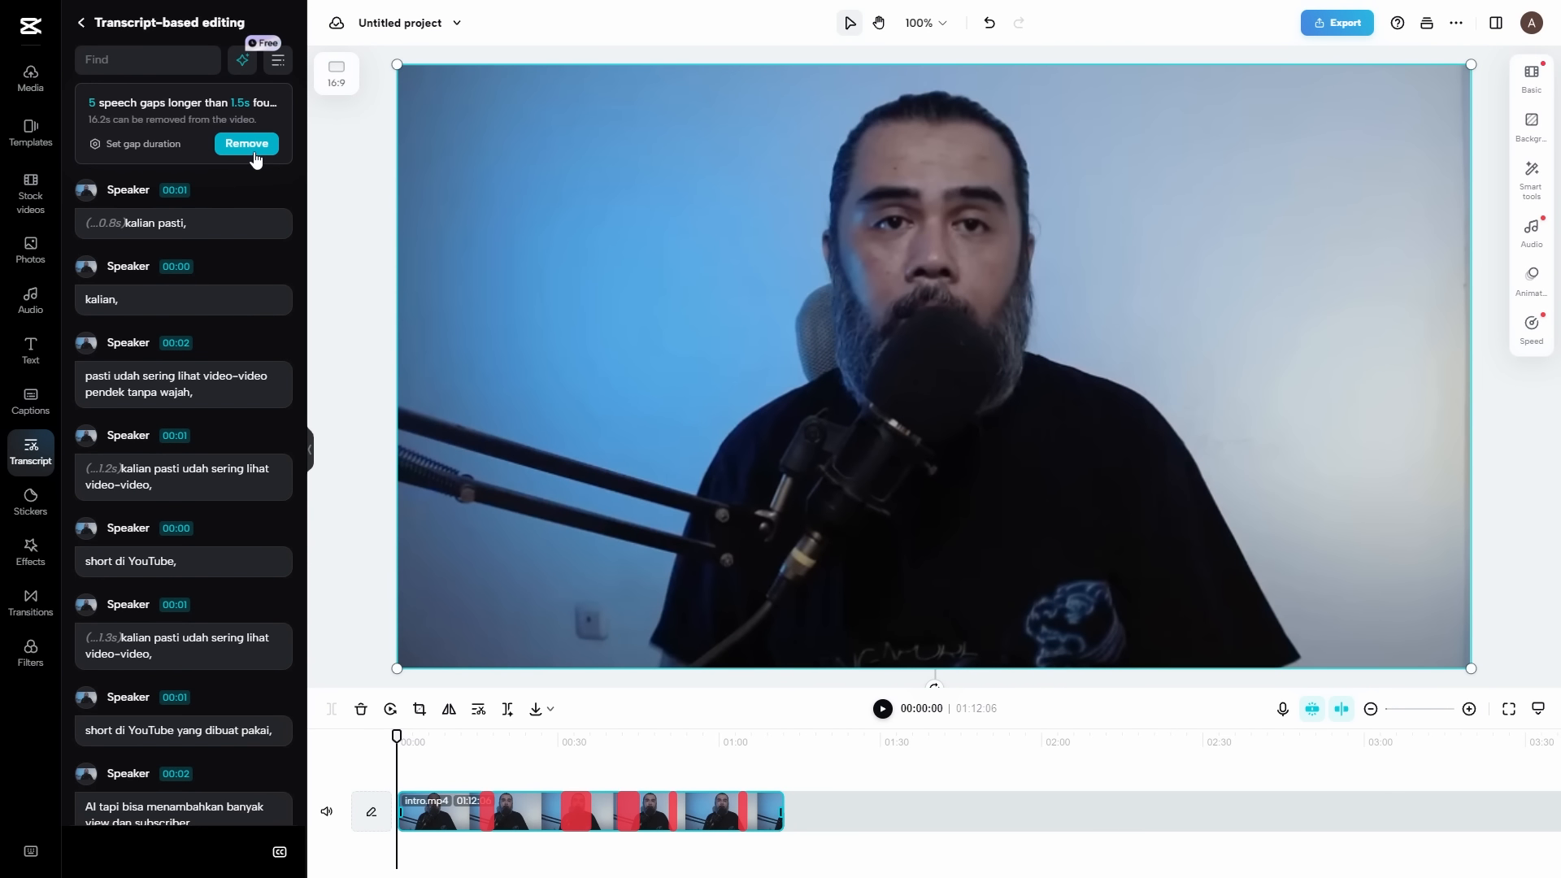
{"action": "left_click", "coordinate": [248, 147]}
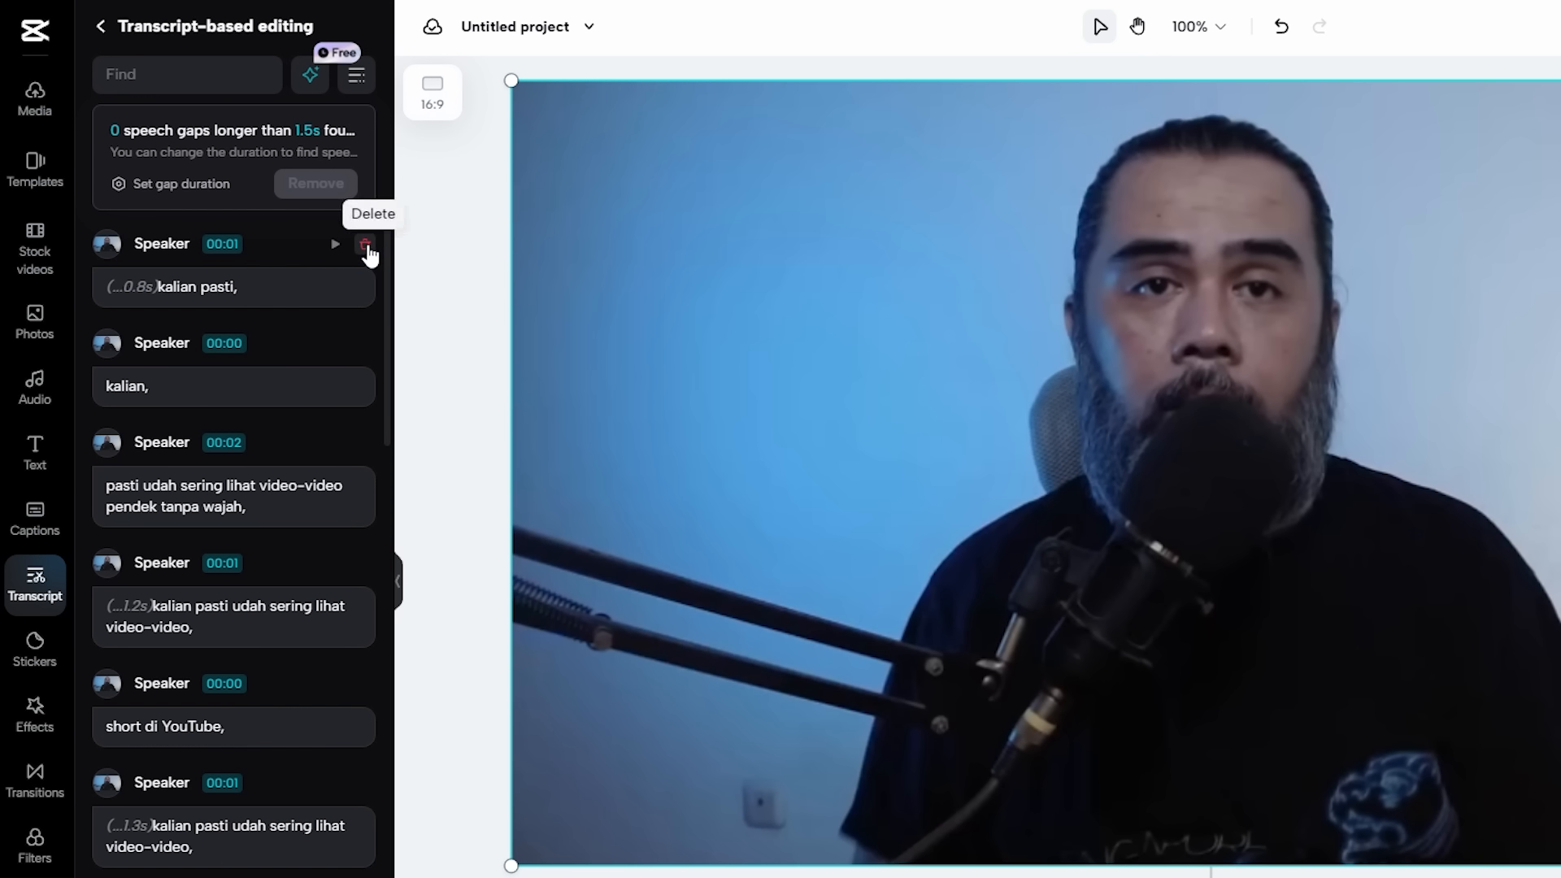
Step: Delete the first five transcript segments and the "selain itu Channel nya juga bisa dimonetisasi adsense," segment
{"action": "left_click", "coordinate": [366, 249]}
{"action": "left_click", "coordinate": [366, 249]}
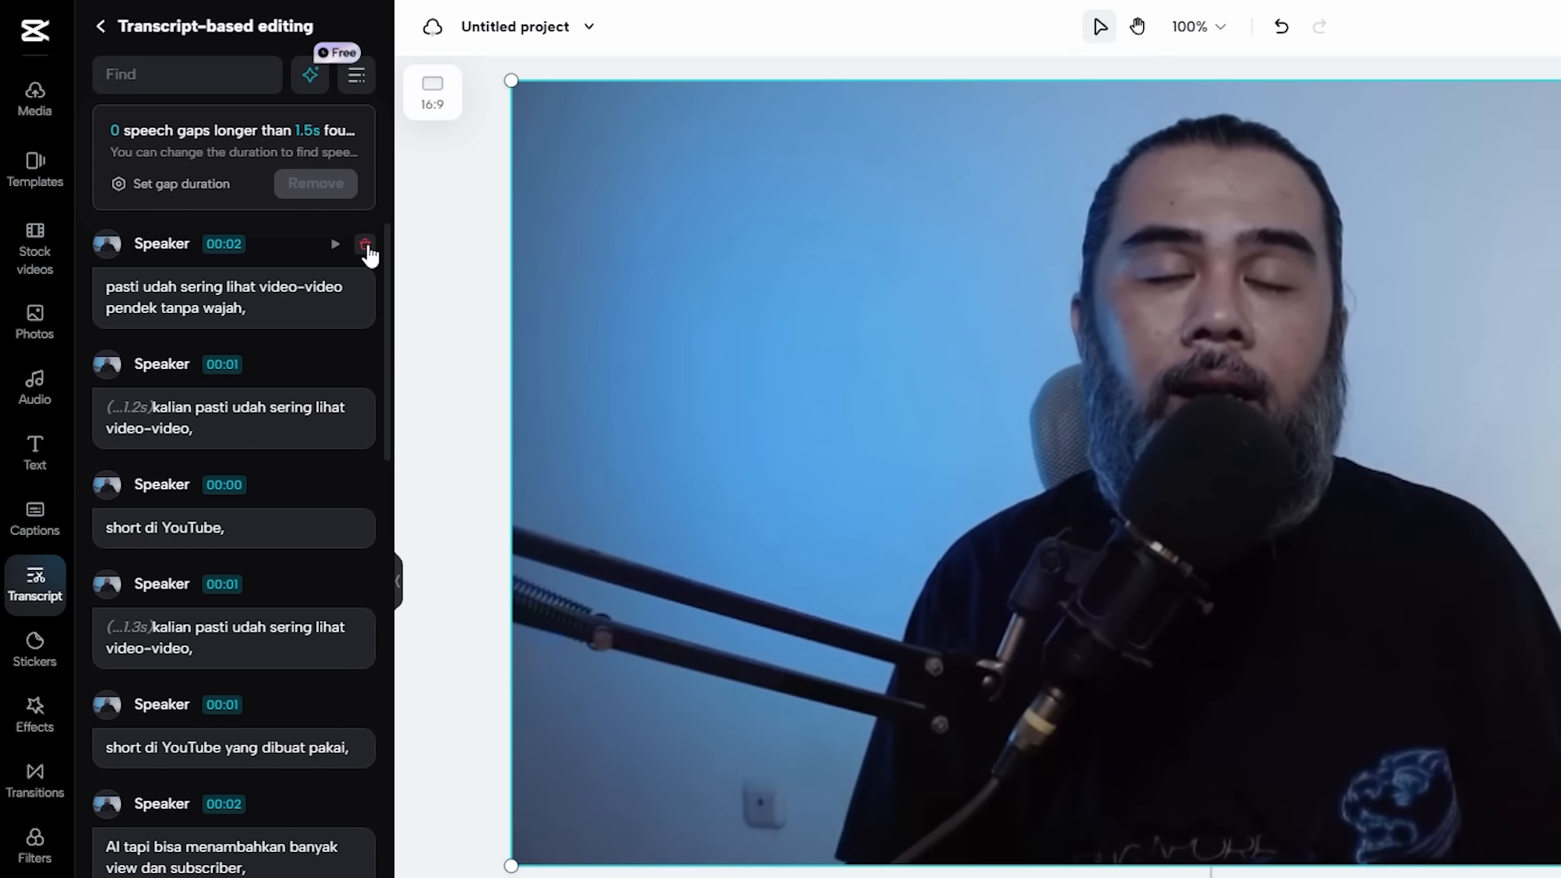
{"action": "left_click", "coordinate": [367, 249]}
{"action": "left_click", "coordinate": [367, 248]}
{"action": "left_click", "coordinate": [367, 249]}
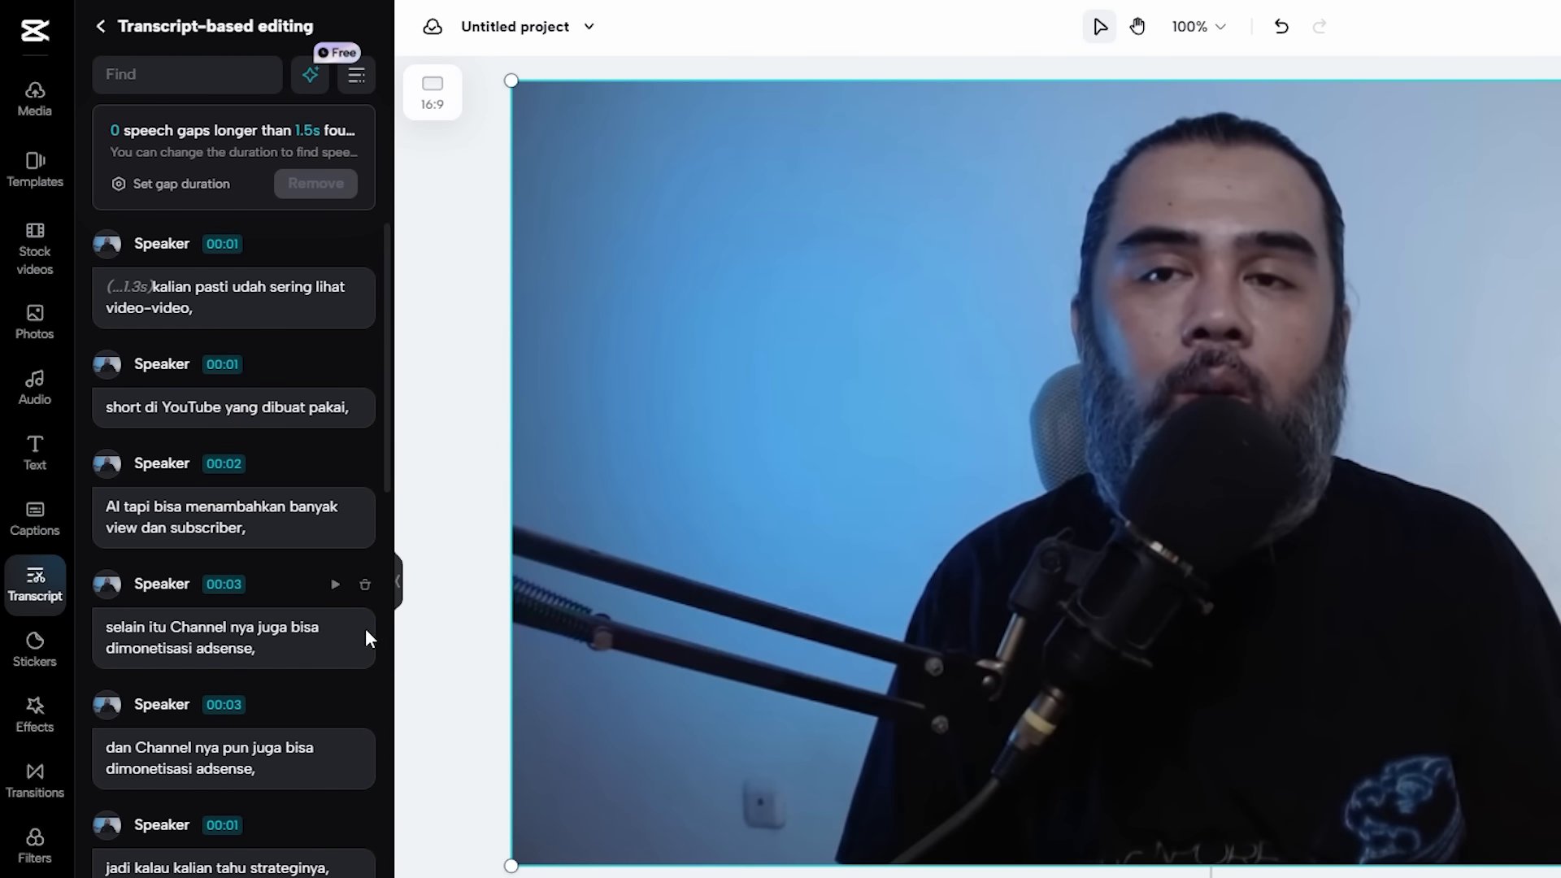
{"action": "left_click", "coordinate": [364, 592]}
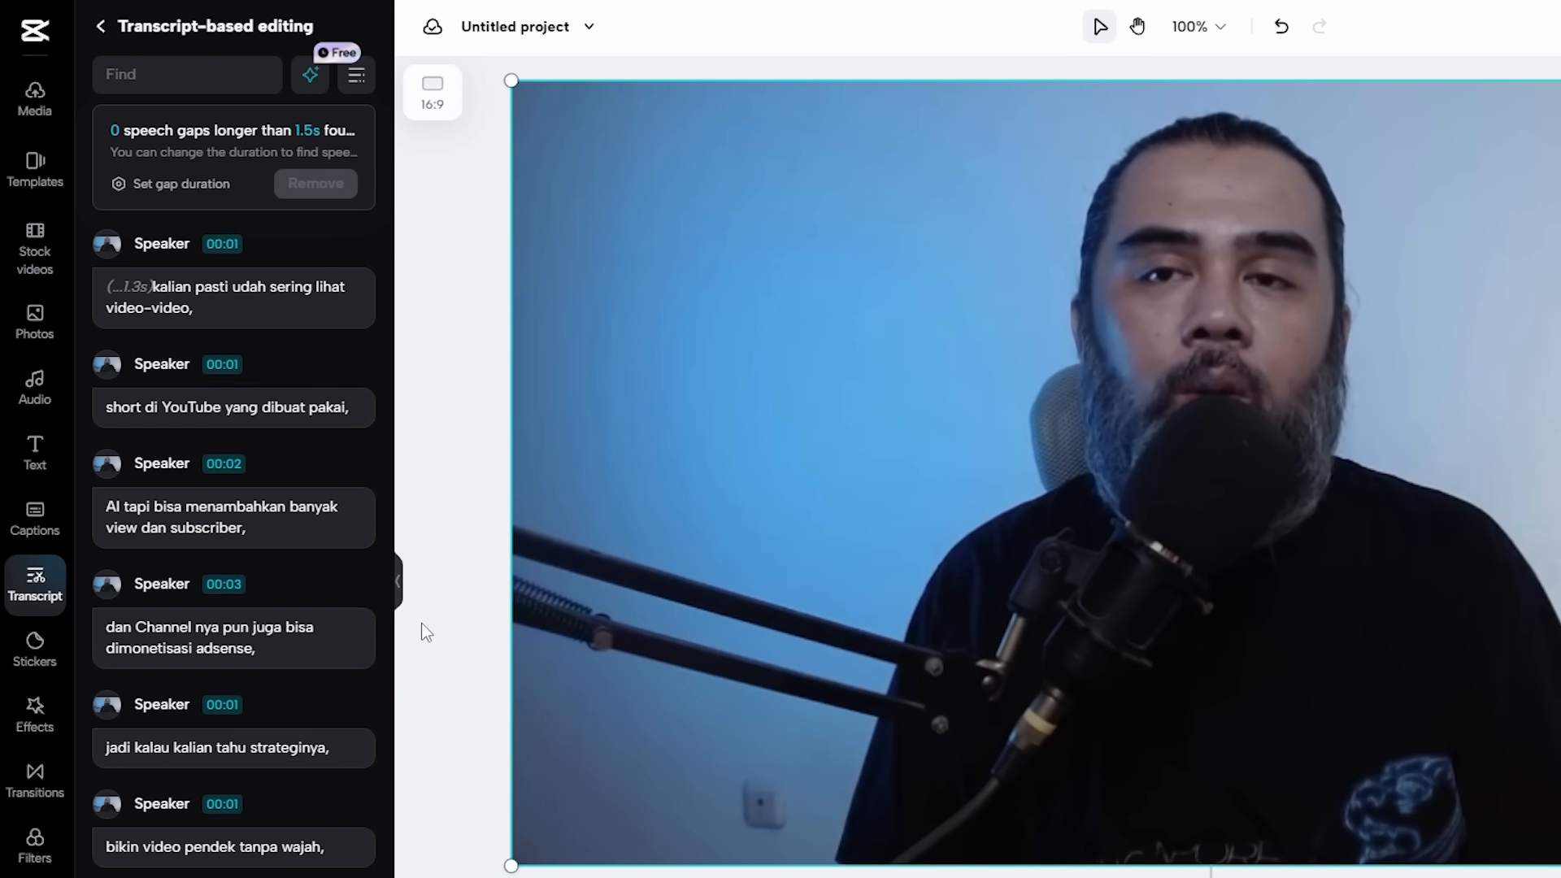
Step: Set the speech gap duration to 1.2 s and remove the pause before "kalian pasti udah sering lihat video-video"
{"action": "left_click", "coordinate": [192, 185]}
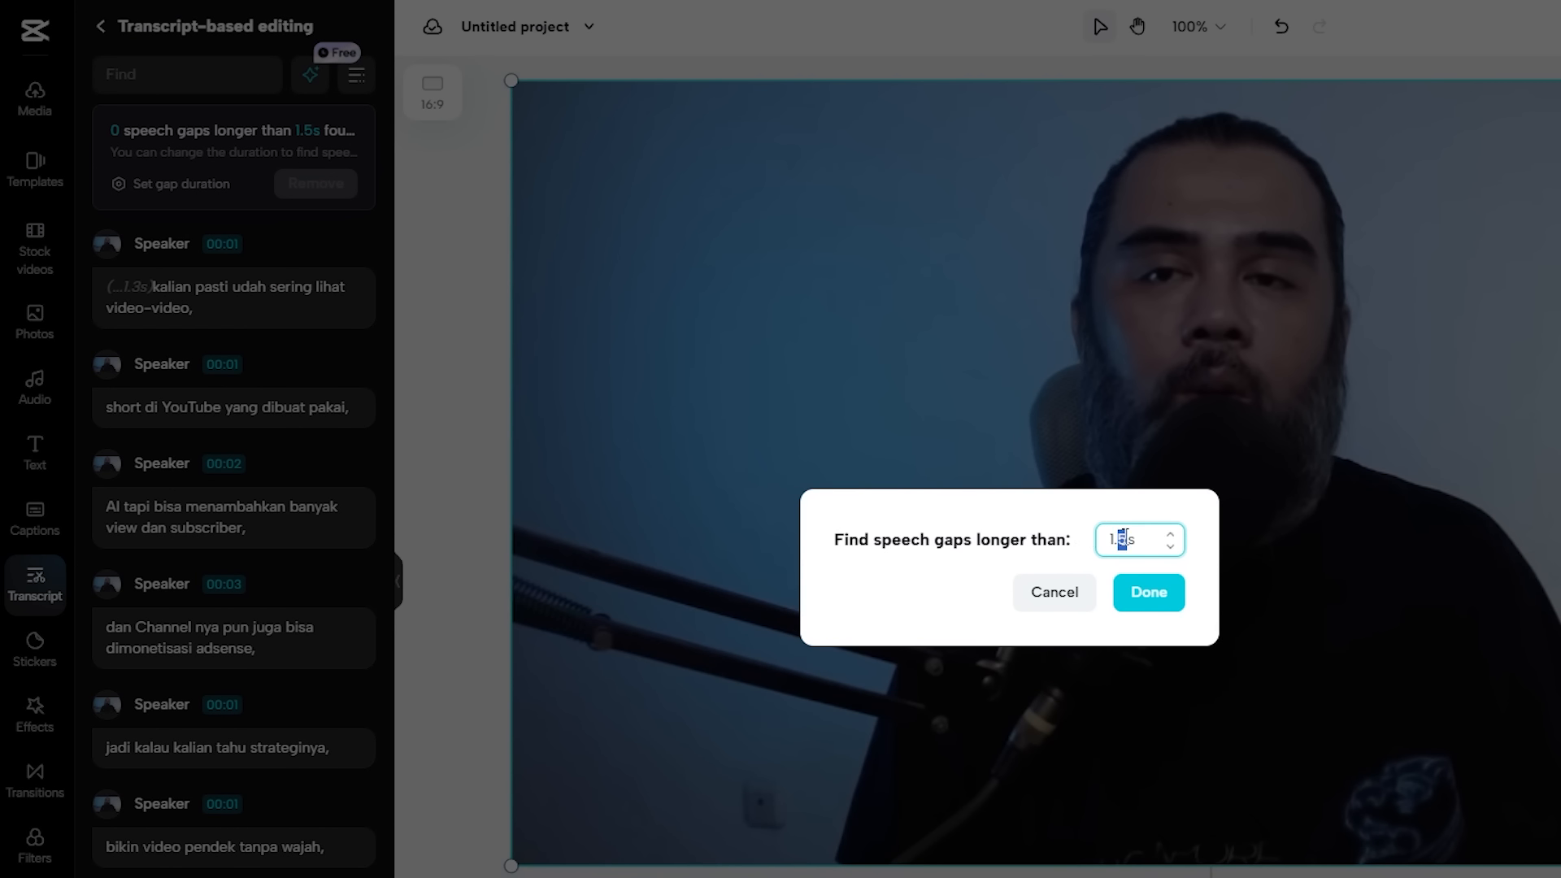
{"action": "type", "text": "2"}
{"action": "left_click", "coordinate": [1149, 593]}
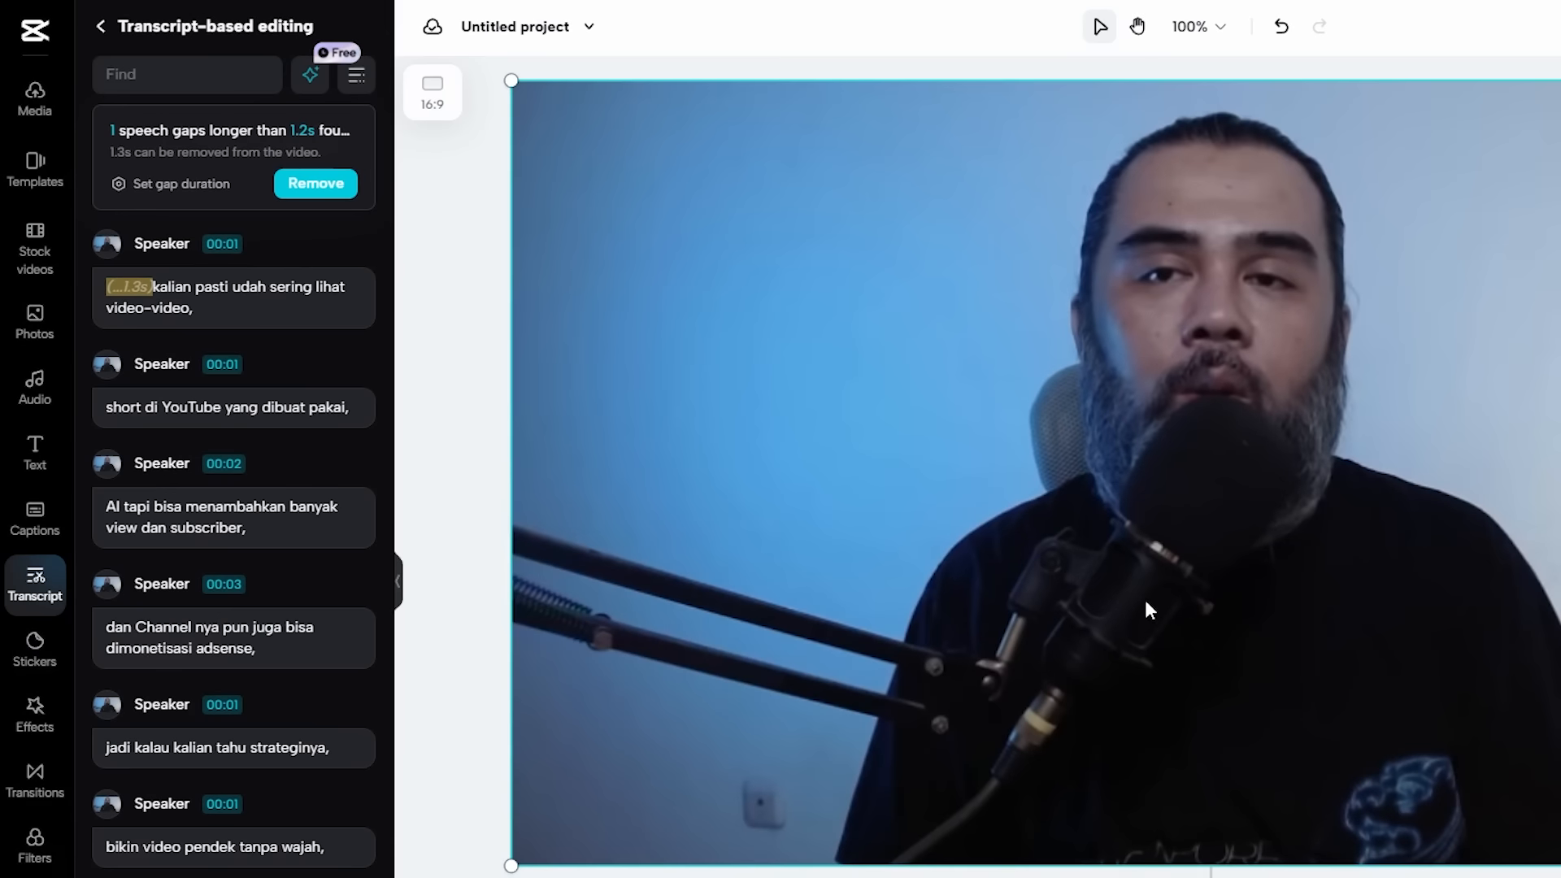
{"action": "left_click", "coordinate": [330, 190]}
Step: Delete the repeated takes after the "dan Channel nya pun juga bisa dimonetisasi adsense," segment, plus the words "jadi kalau" and the pause following them
{"action": "scroll", "coordinate": [323, 585], "scroll_direction": "down", "scroll_amount": 1}
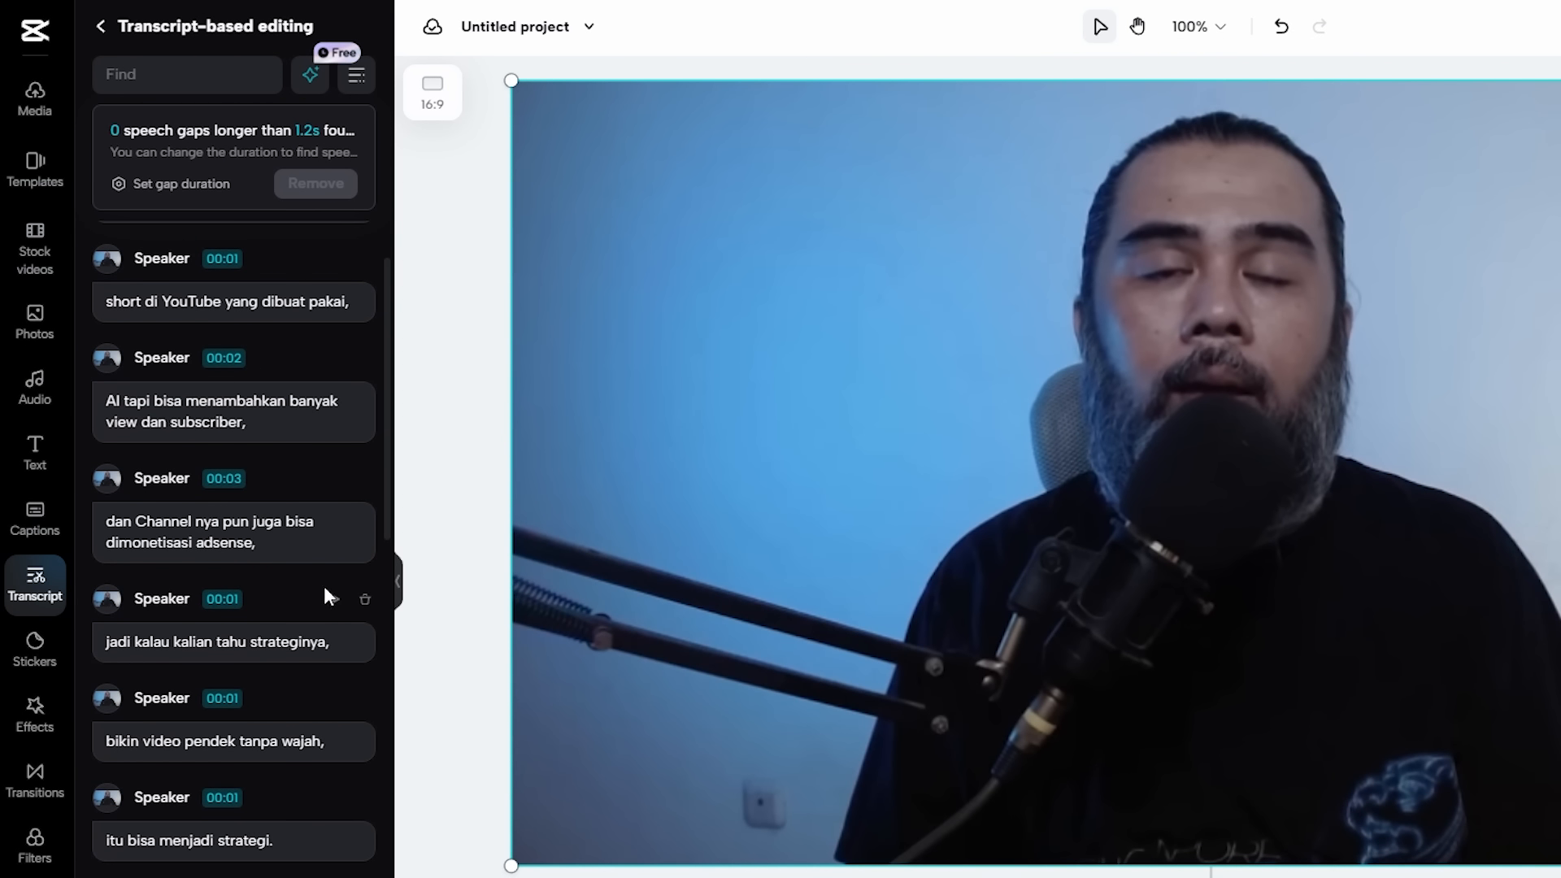
{"action": "left_click", "coordinate": [365, 599]}
{"action": "left_click", "coordinate": [365, 599]}
{"action": "left_click", "coordinate": [365, 599]}
{"action": "left_click", "coordinate": [364, 600]}
{"action": "left_click", "coordinate": [364, 599]}
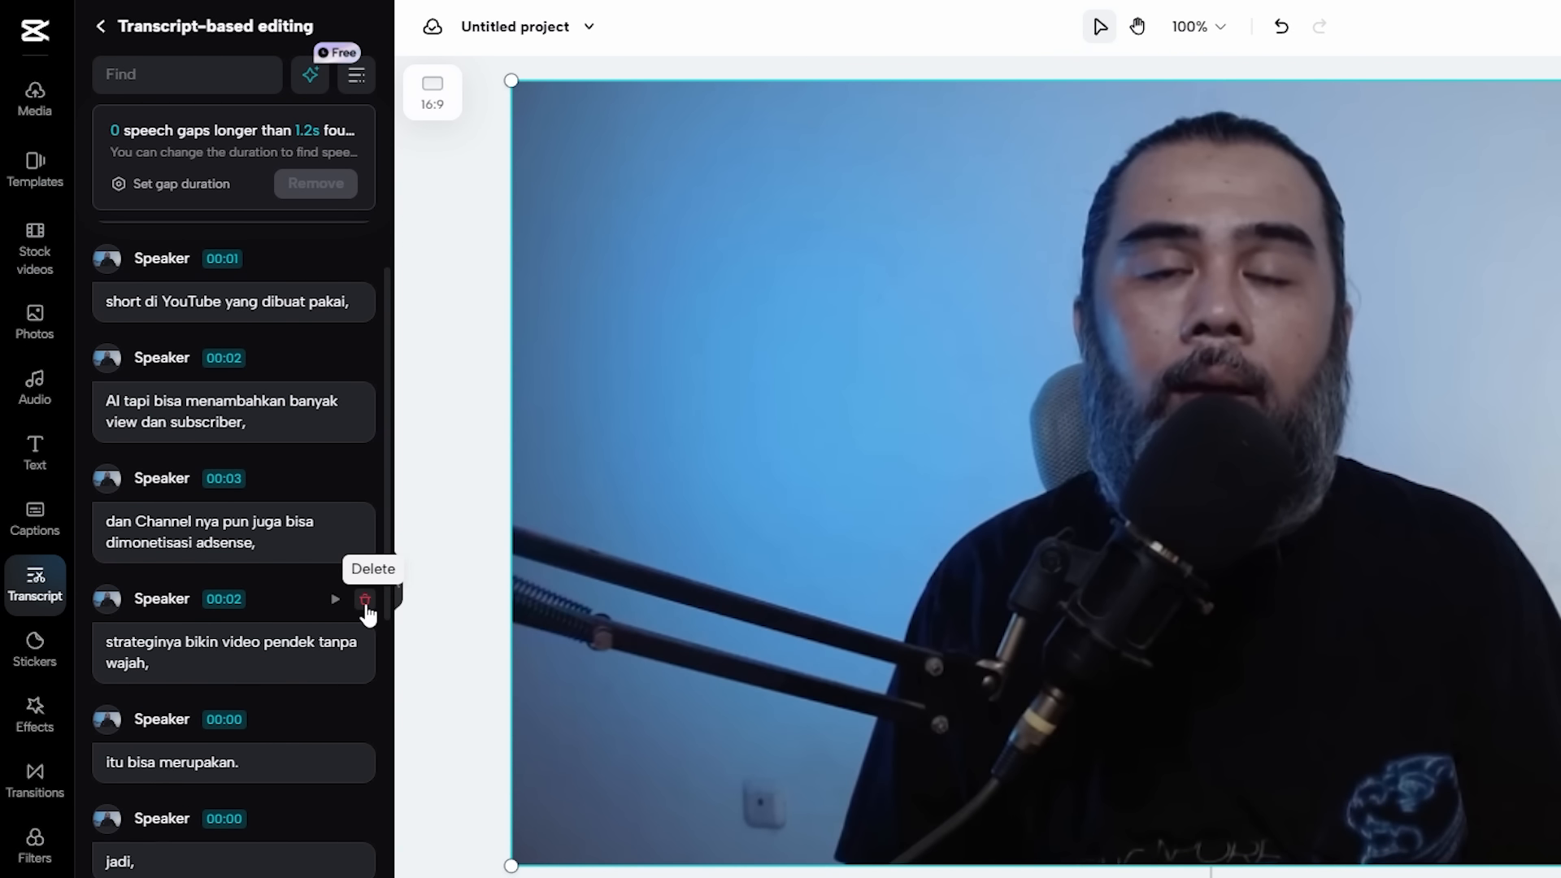
{"action": "left_click", "coordinate": [364, 600]}
{"action": "left_click", "coordinate": [364, 600]}
{"action": "left_click", "coordinate": [364, 599]}
{"action": "left_click", "coordinate": [364, 599]}
{"action": "left_click", "coordinate": [364, 599]}
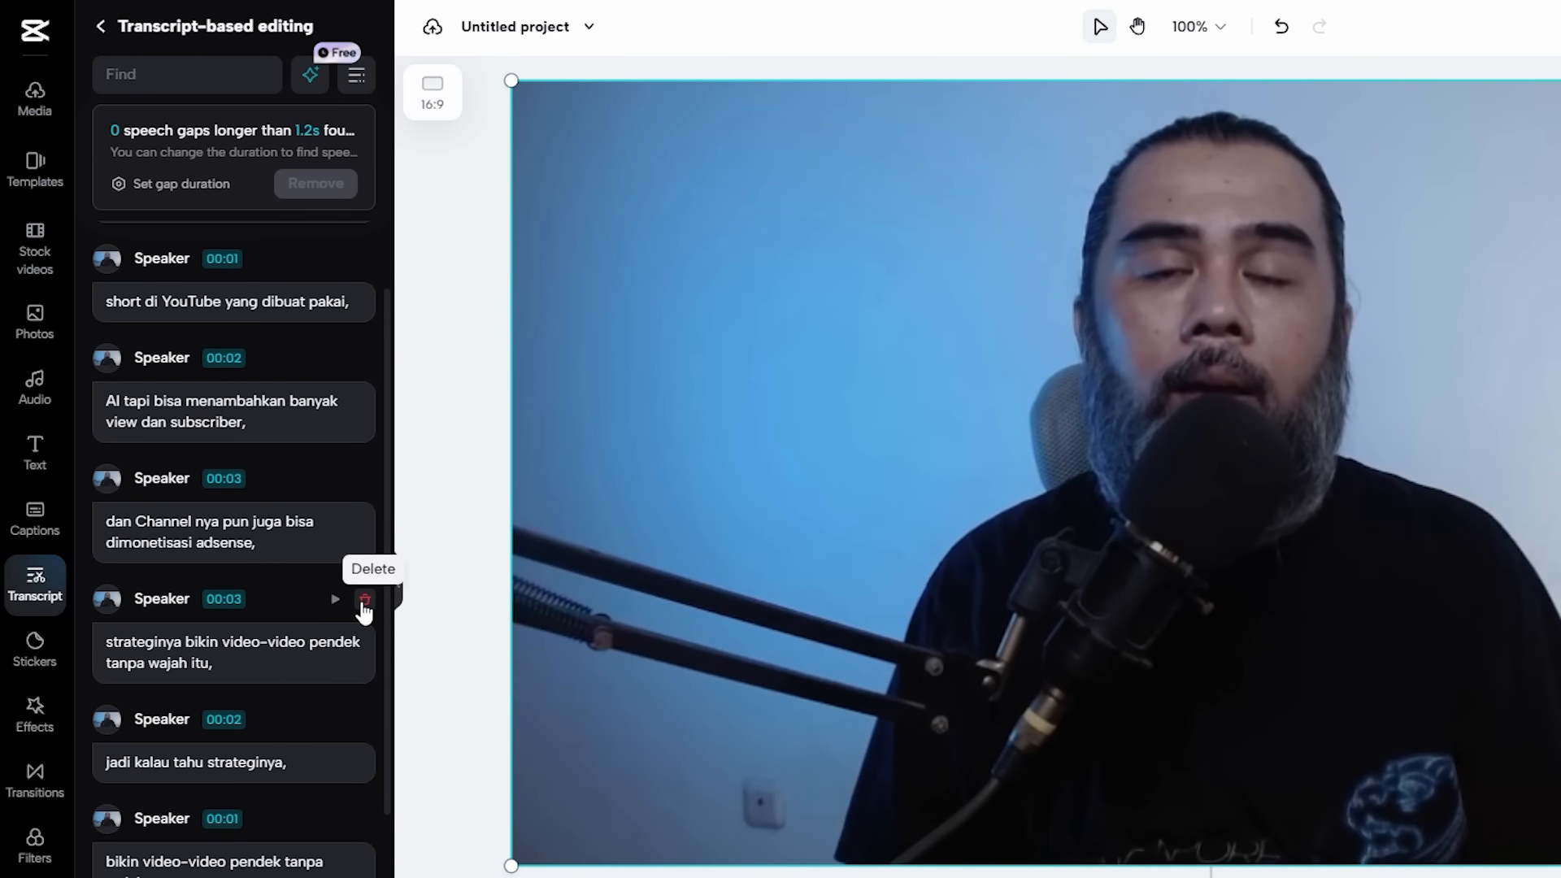
{"action": "left_click", "coordinate": [364, 599]}
{"action": "left_click", "coordinate": [364, 599]}
{"action": "left_click_drag", "start_coordinate": [227, 697], "coordinate": [117, 701]}
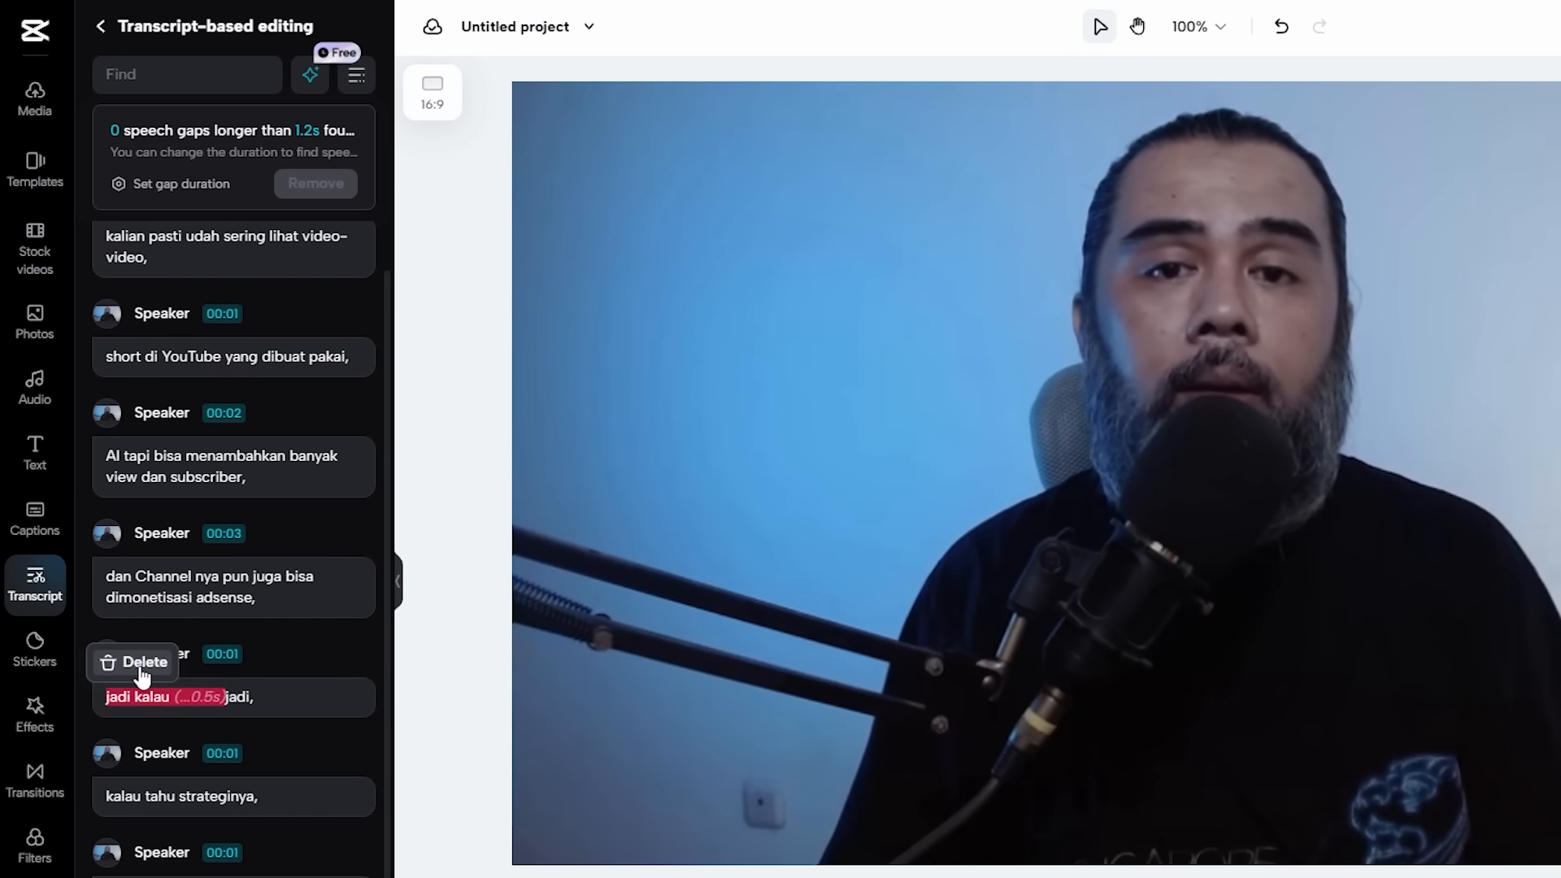
{"action": "left_click", "coordinate": [136, 665]}
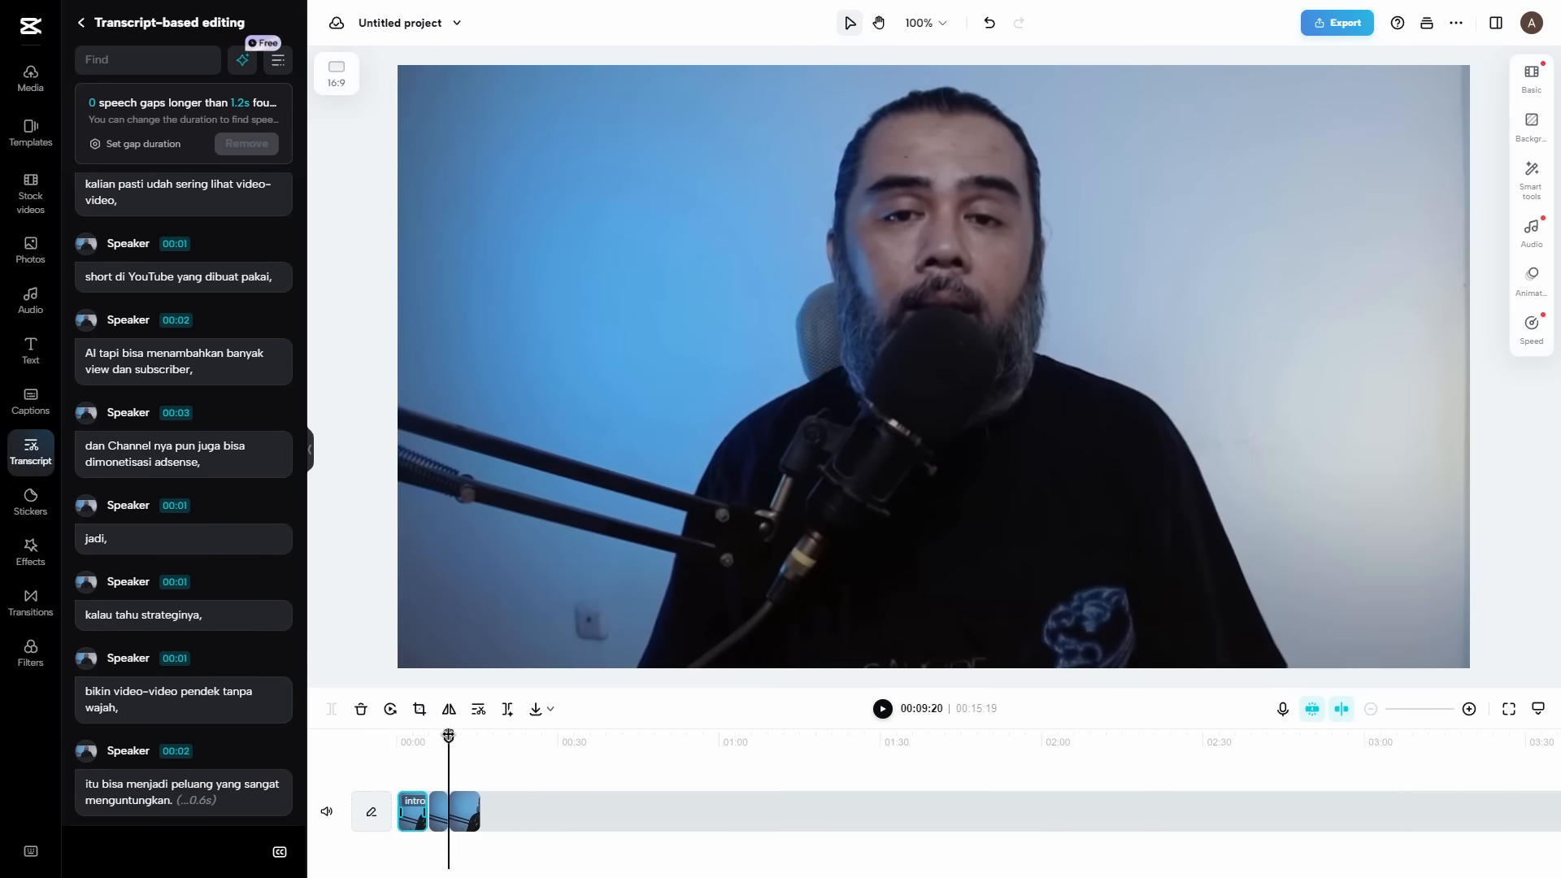
Step: Play the trimmed intro video from the start to review the cuts
{"action": "left_click_drag", "start_coordinate": [447, 736], "coordinate": [397, 736]}
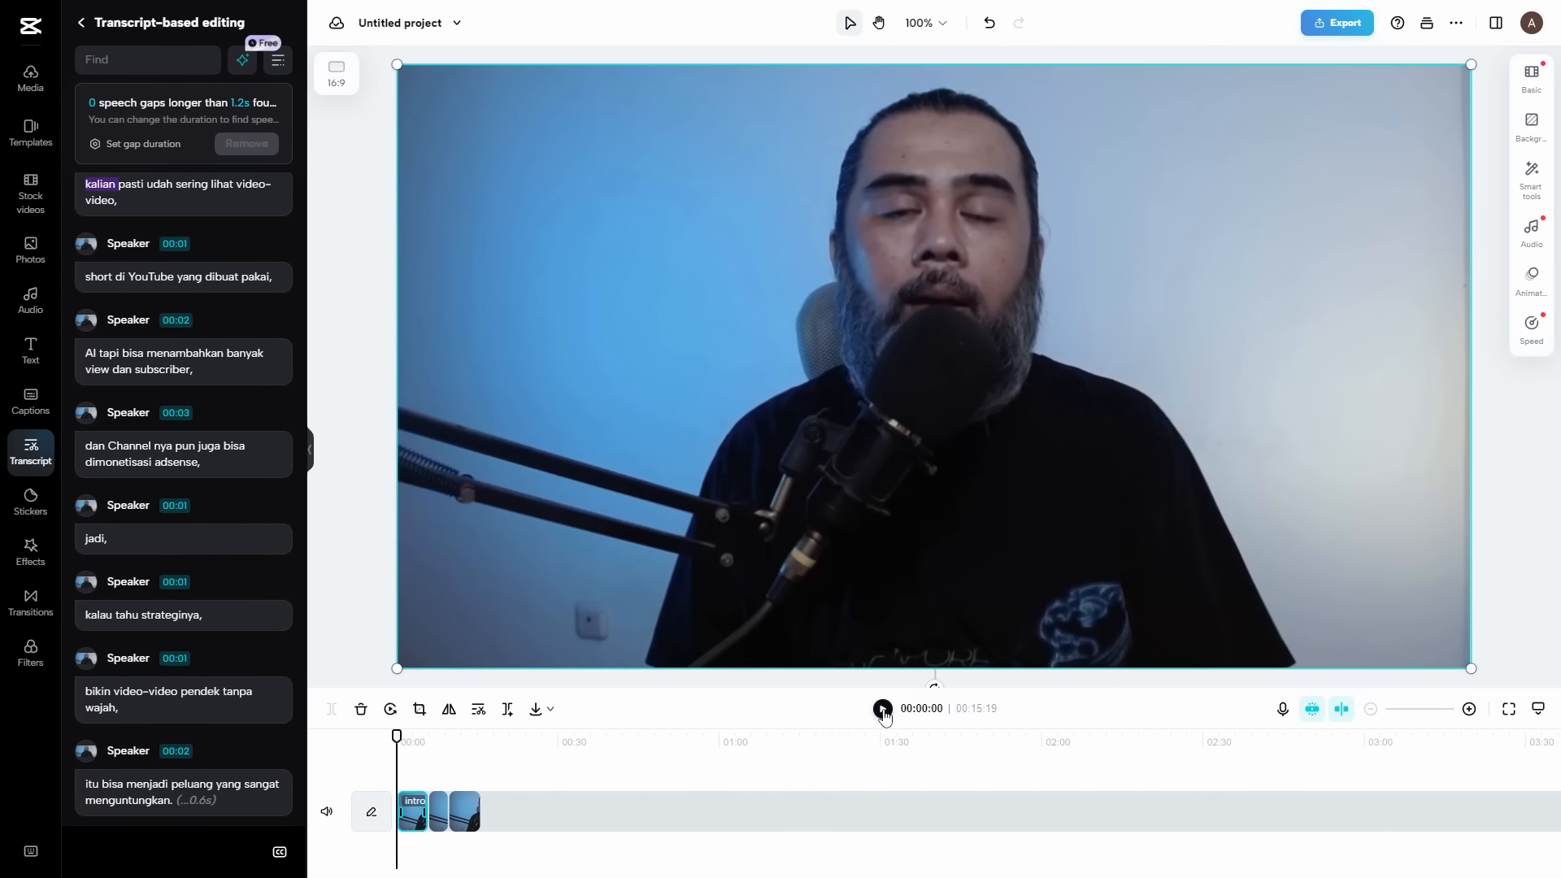
{"action": "left_click", "coordinate": [883, 710]}
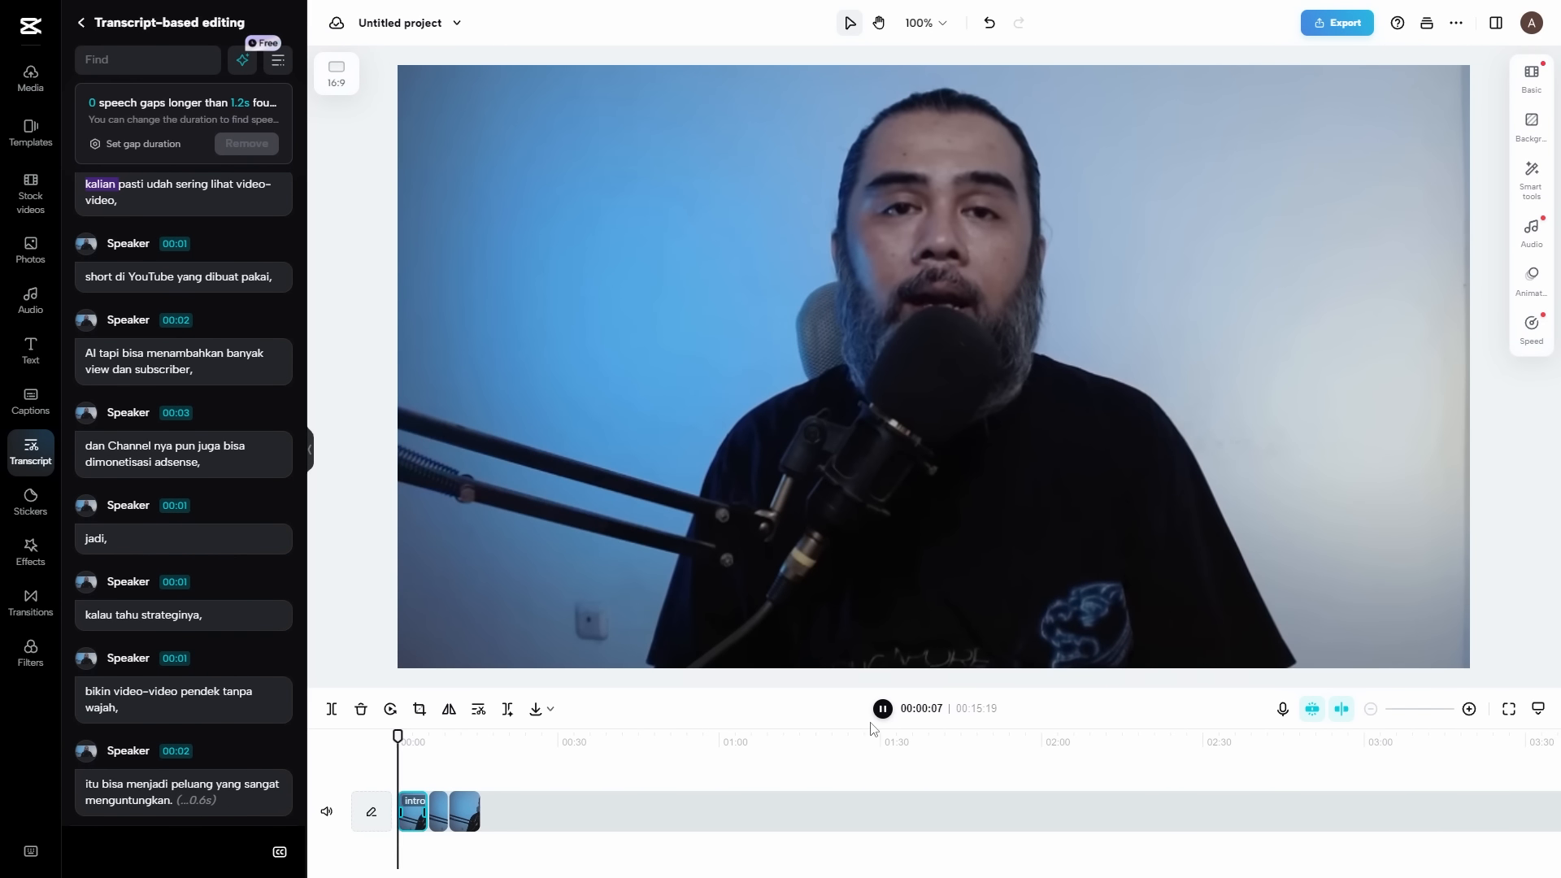